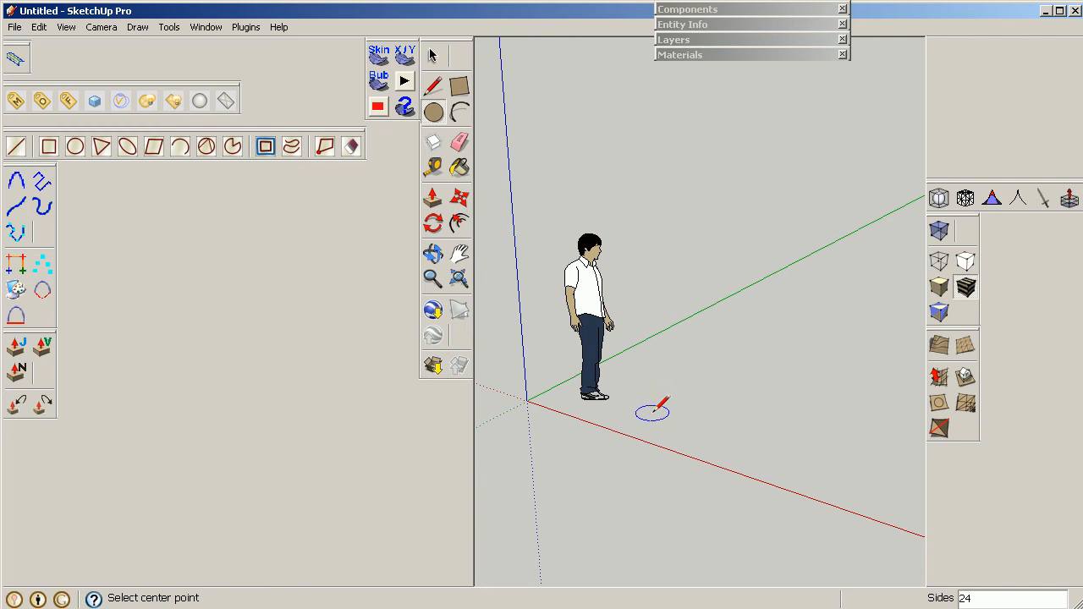
Draw a horizontal circle with a radius of about 1.42 m on the ground around the person's feet.
click(658, 402)
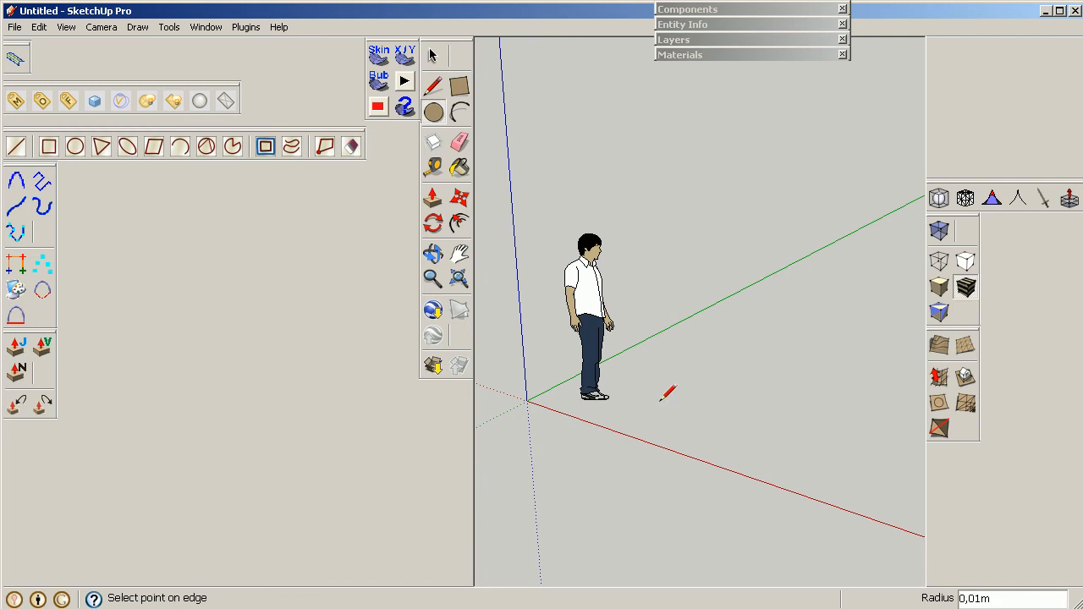
click(783, 436)
key(space)
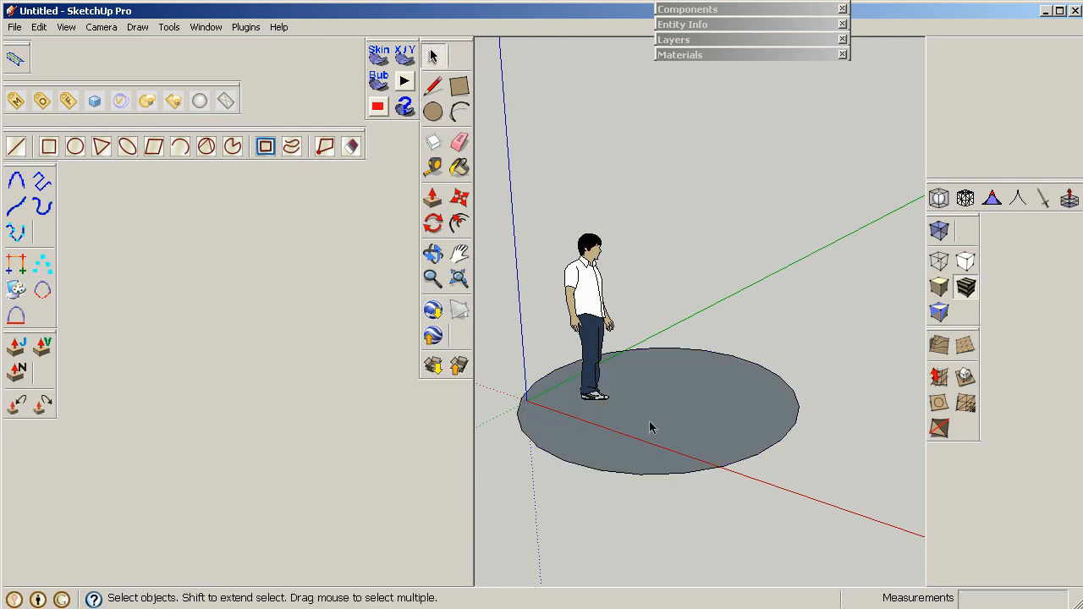
Set the circle's number of segments to 50.
click(653, 420)
click(729, 468)
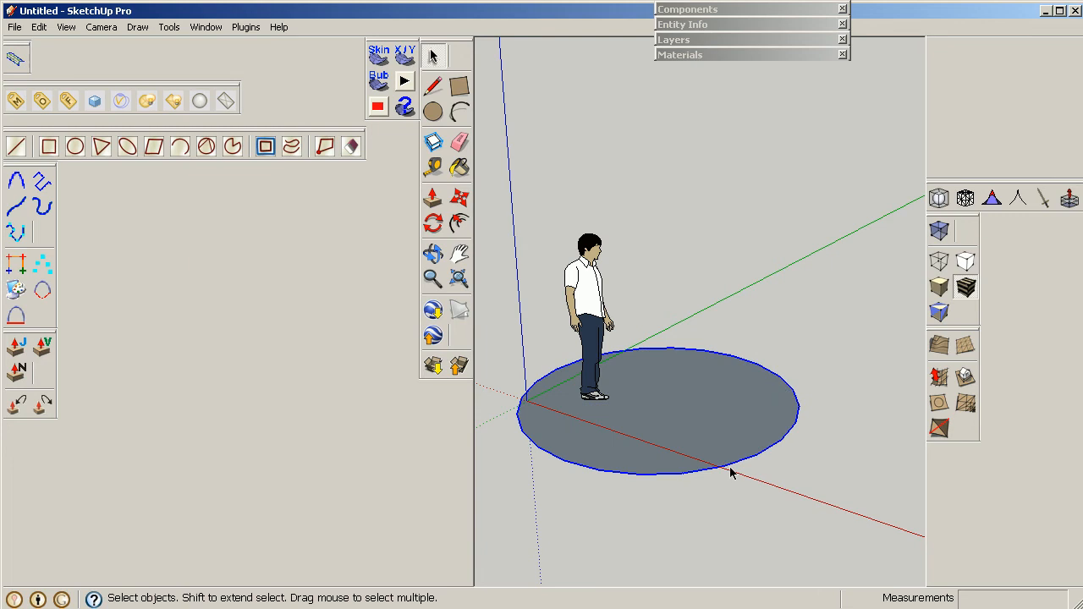
click(688, 40)
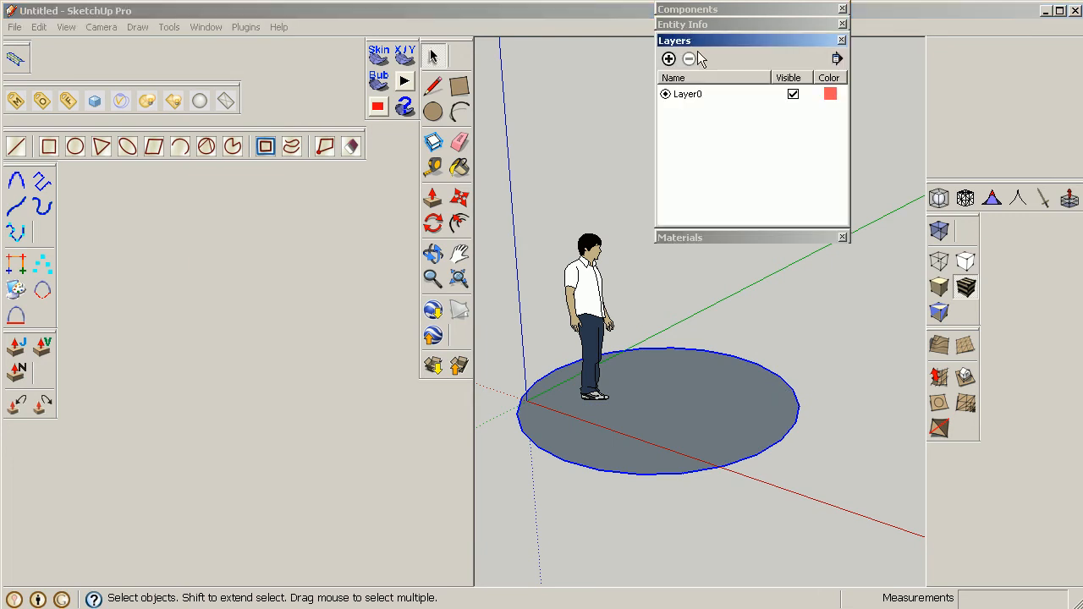
click(687, 40)
click(686, 24)
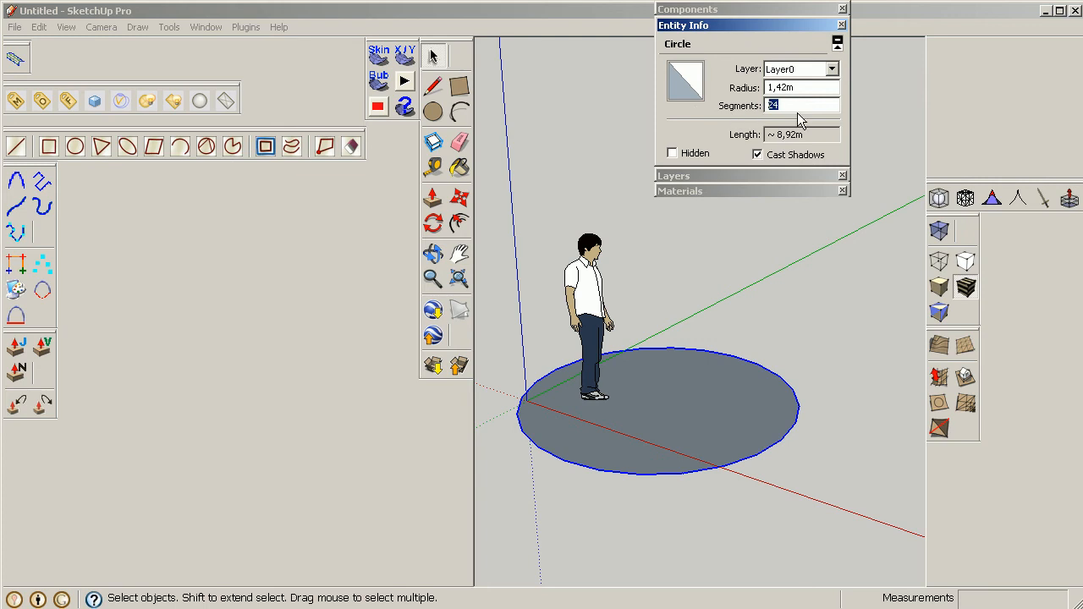
text(50)
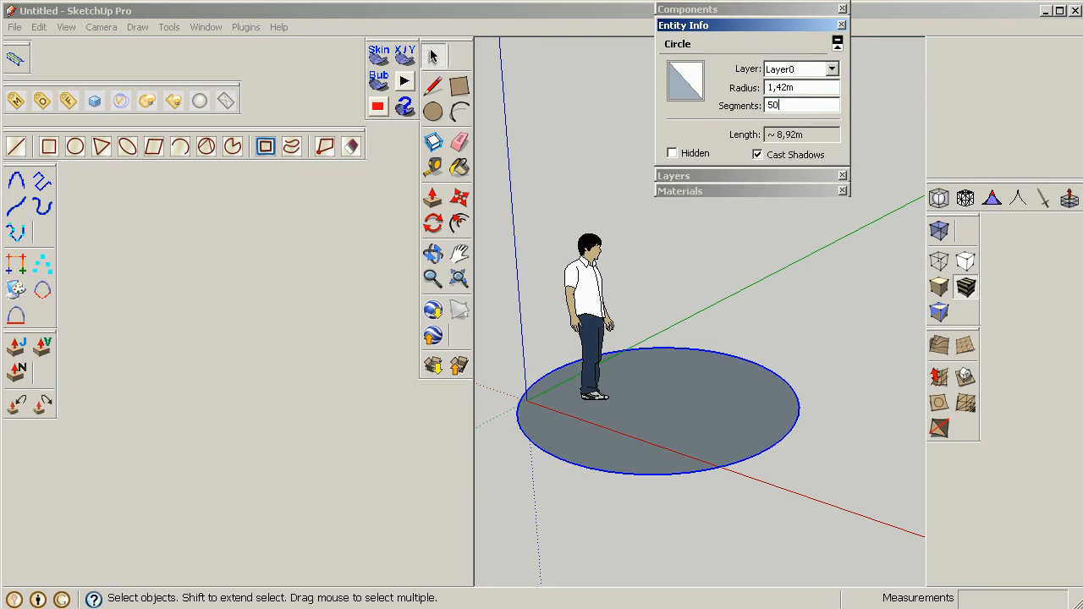
click(709, 24)
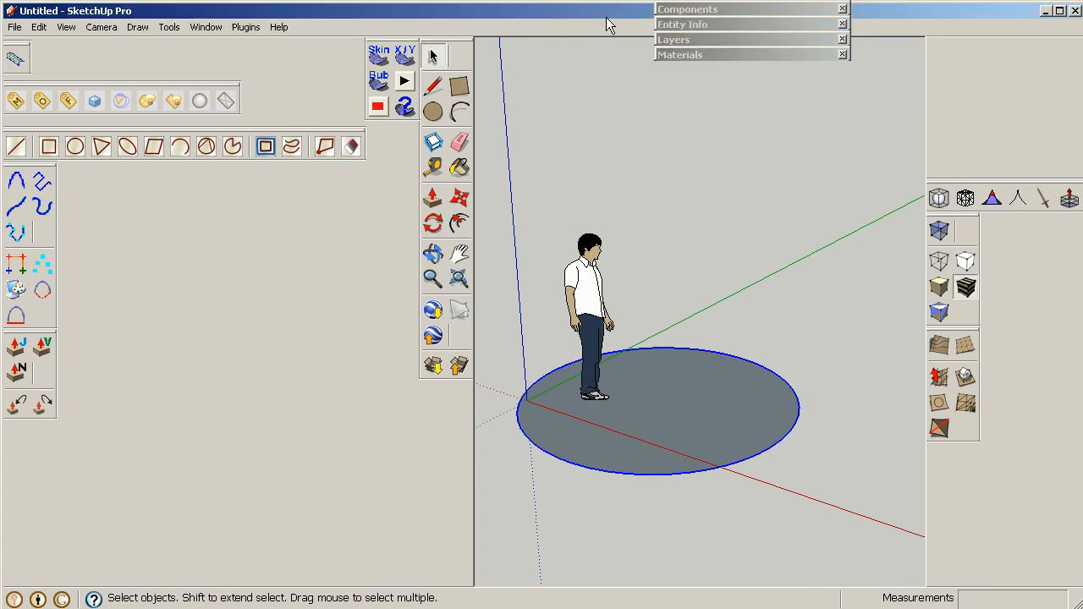
Delete the person figure and place a copy of the circle directly above the original along the blue axis.
click(589, 246)
key(Delete)
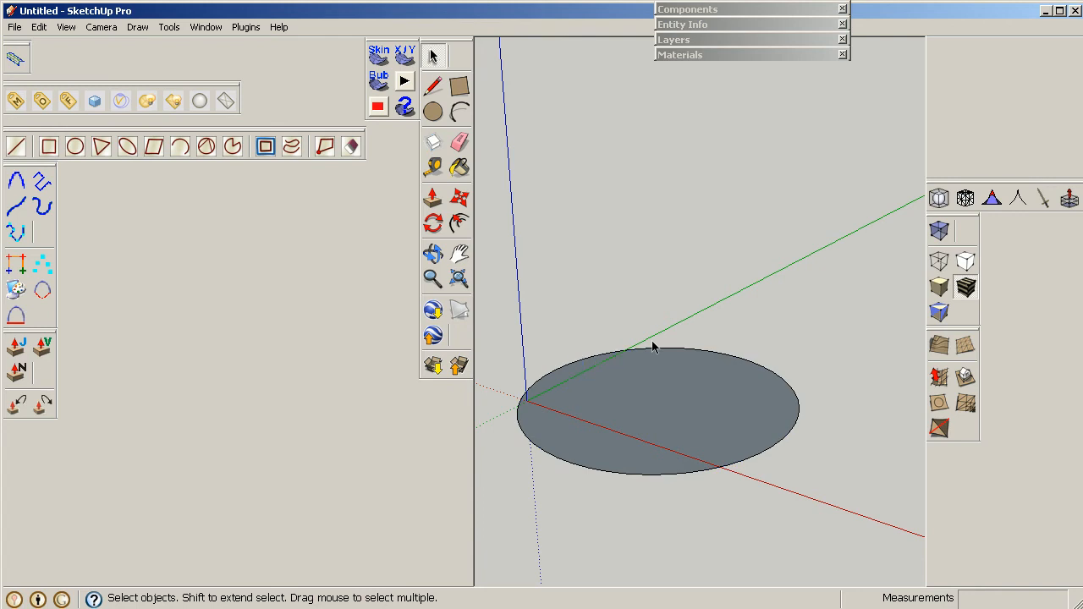
key(m)
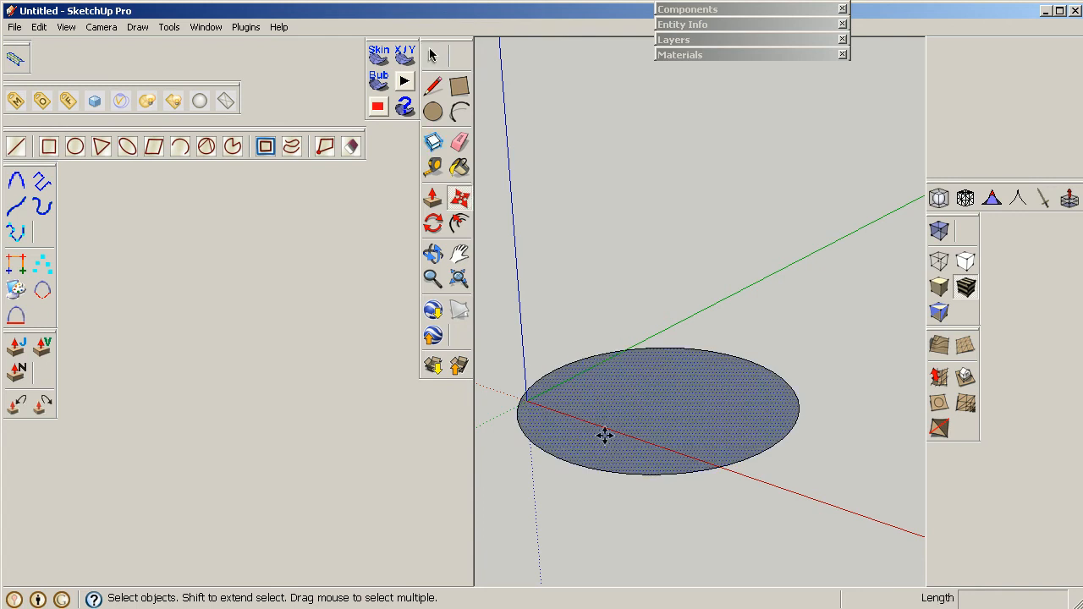
key(ctrl)
click(628, 392)
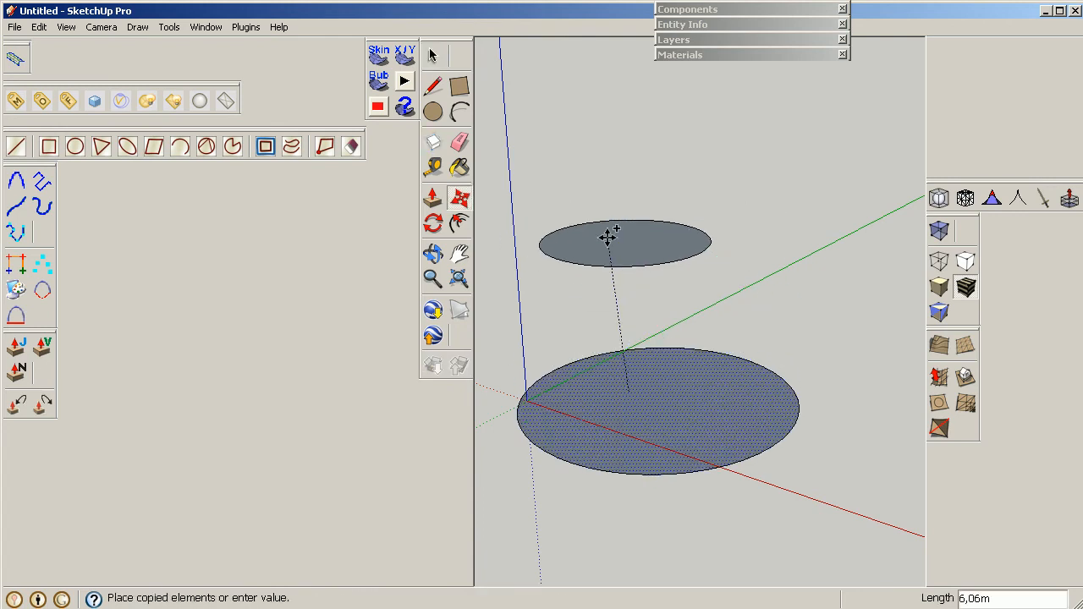
click(636, 199)
Rotate the upper circle 90 degrees about its centre so that it stands vertical.
key(q)
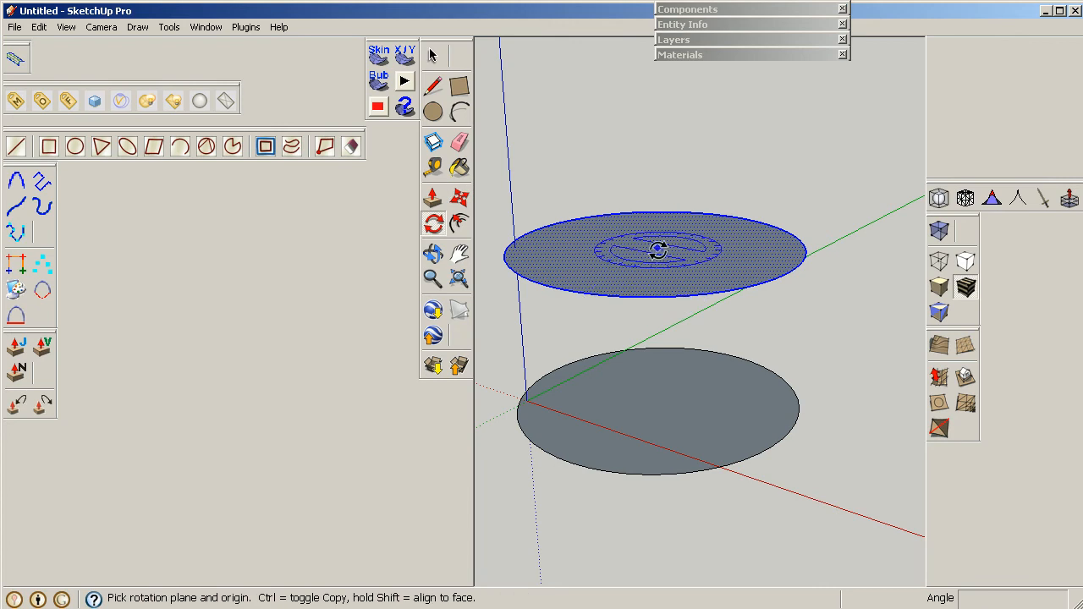
middle_drag(649, 254, 633, 428)
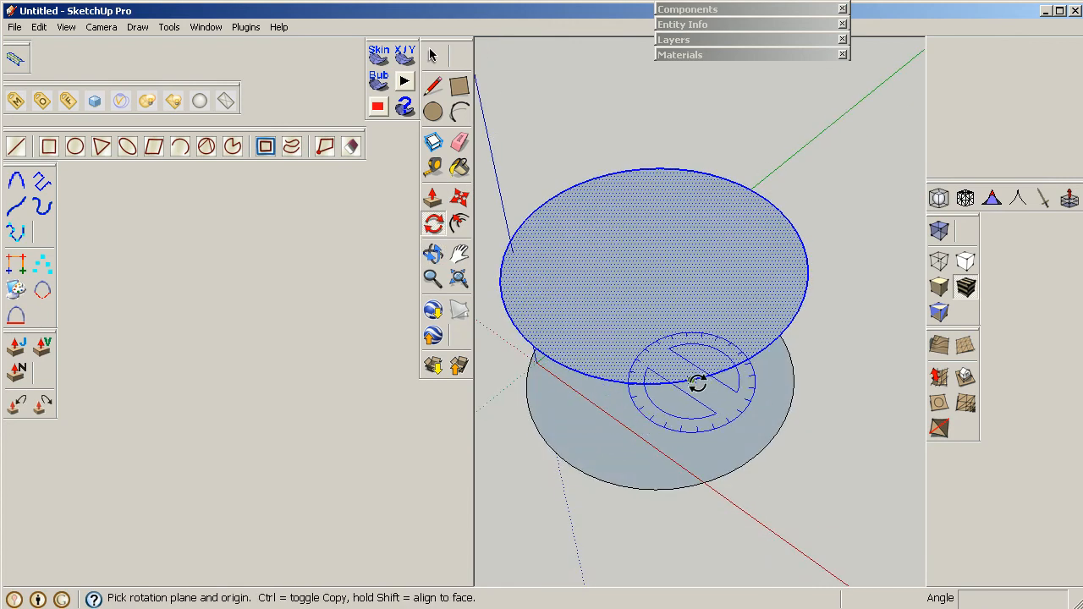
click(653, 263)
drag(820, 140, 803, 133)
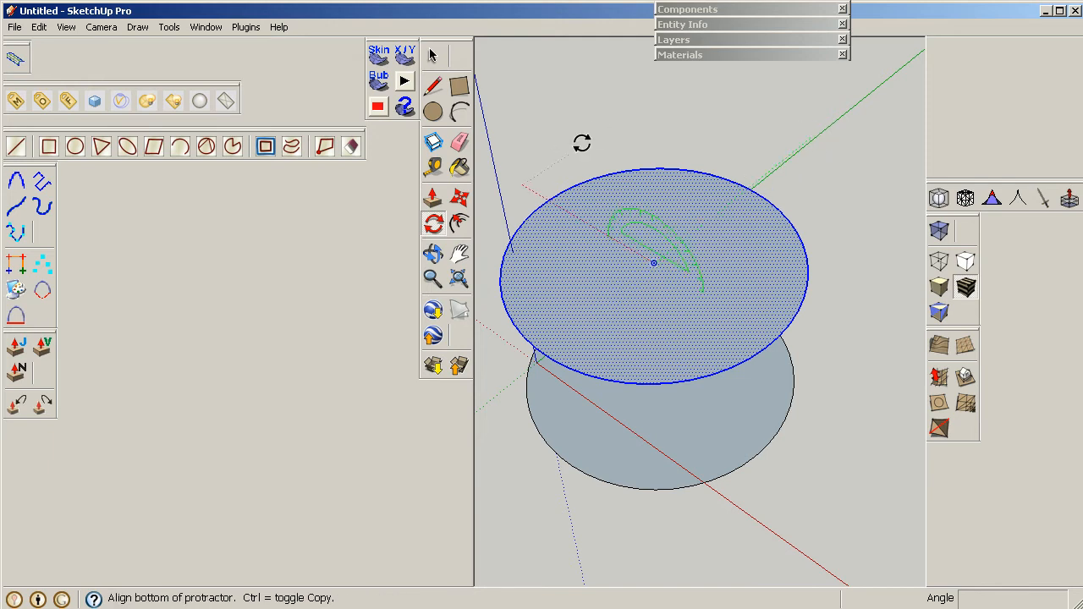
click(584, 194)
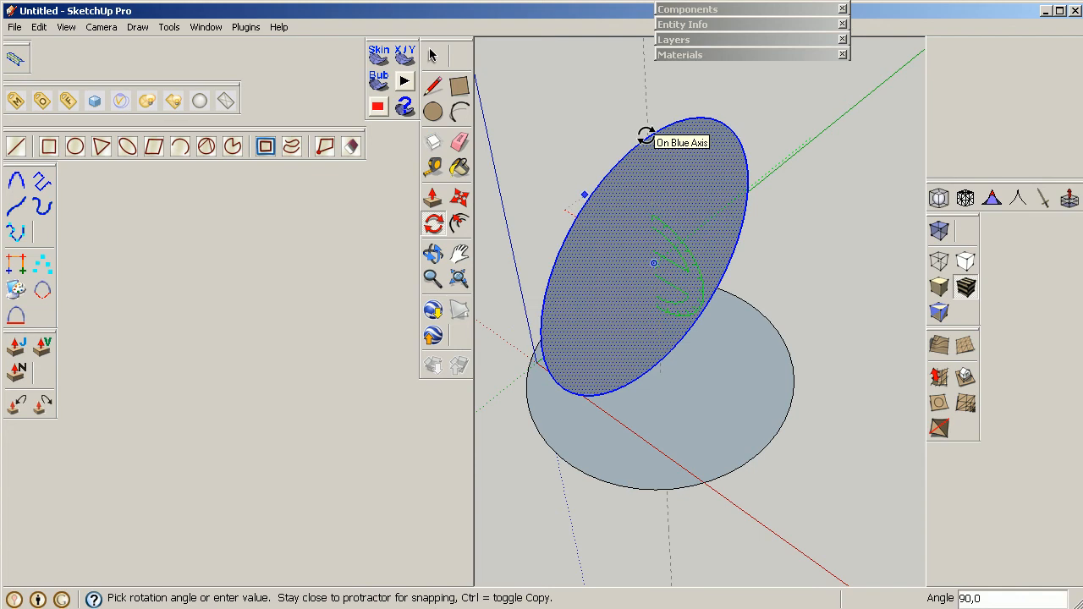
click(645, 136)
Sweep the vertical circle around the ground circle with Follow Me to form a sphere.
middle_drag(648, 394, 844, 249)
key(space)
click(751, 410)
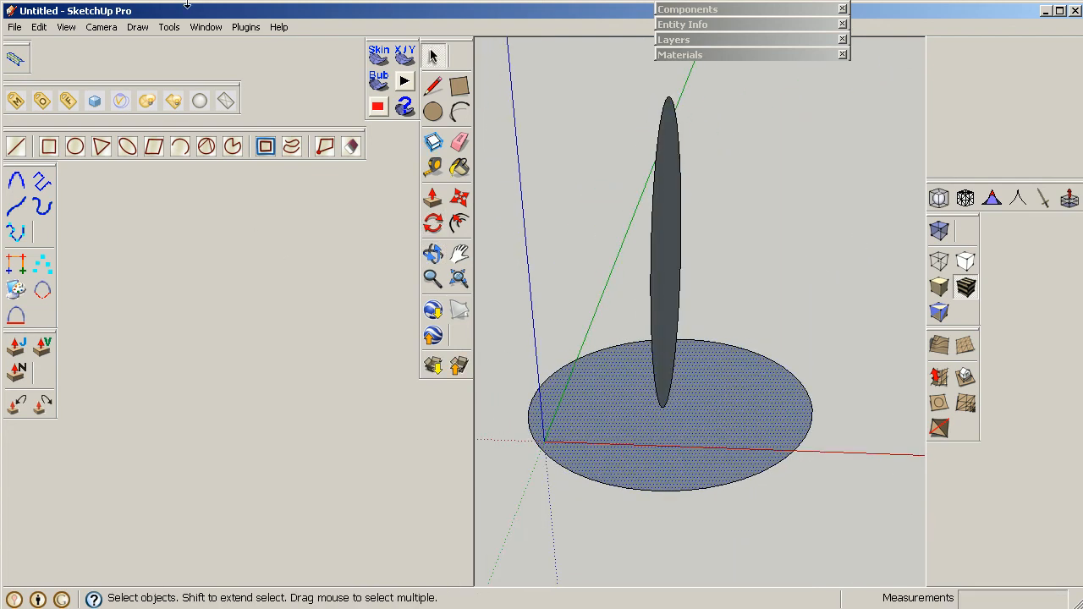
click(169, 26)
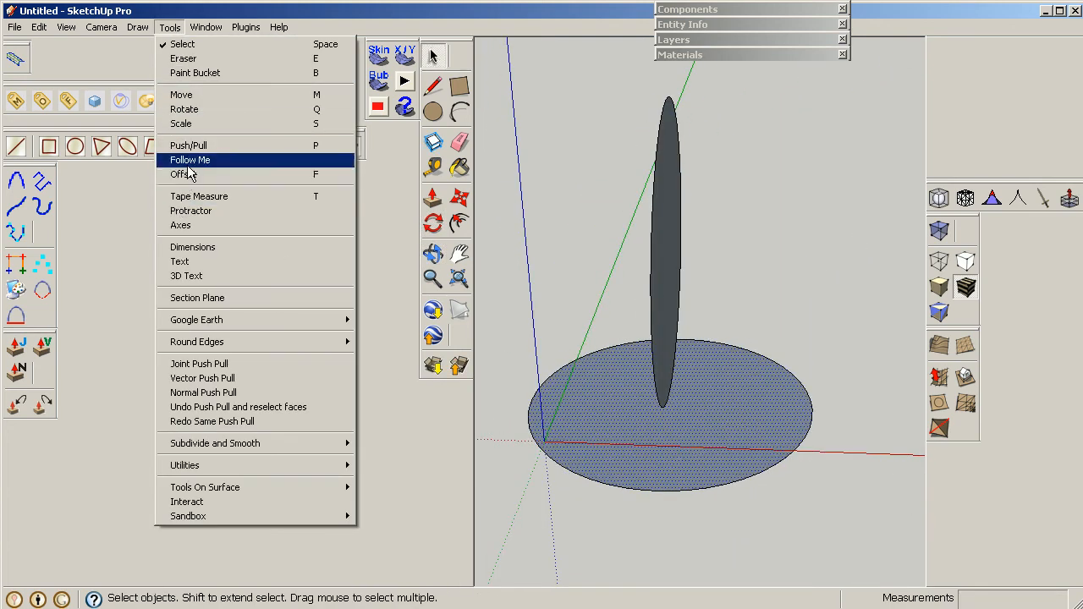
click(189, 160)
click(669, 275)
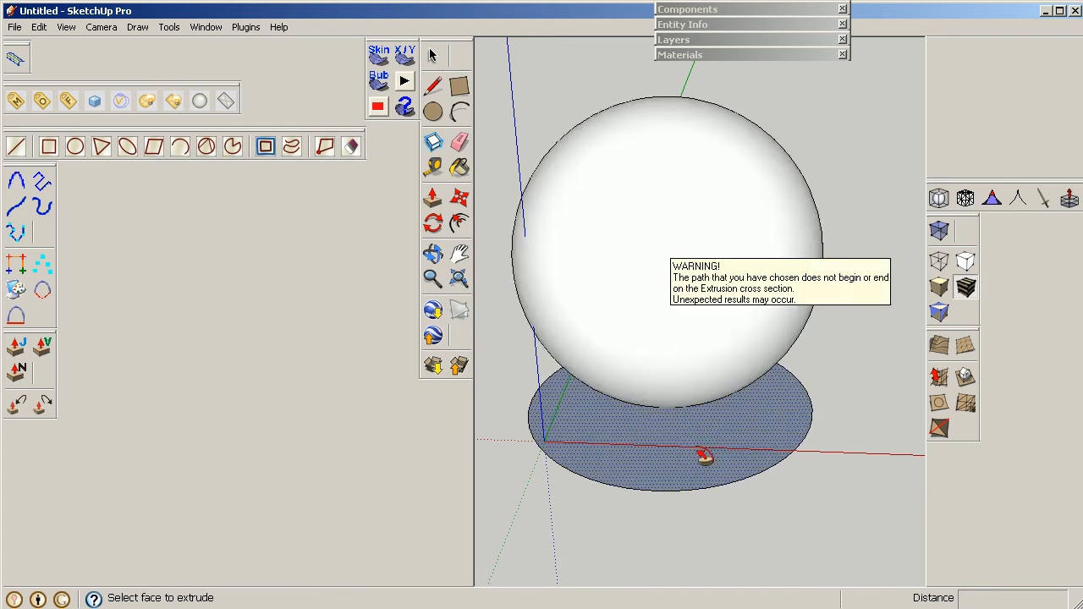
Erase the ground circle below the sphere.
key(space)
key(e)
click(742, 445)
key(space)
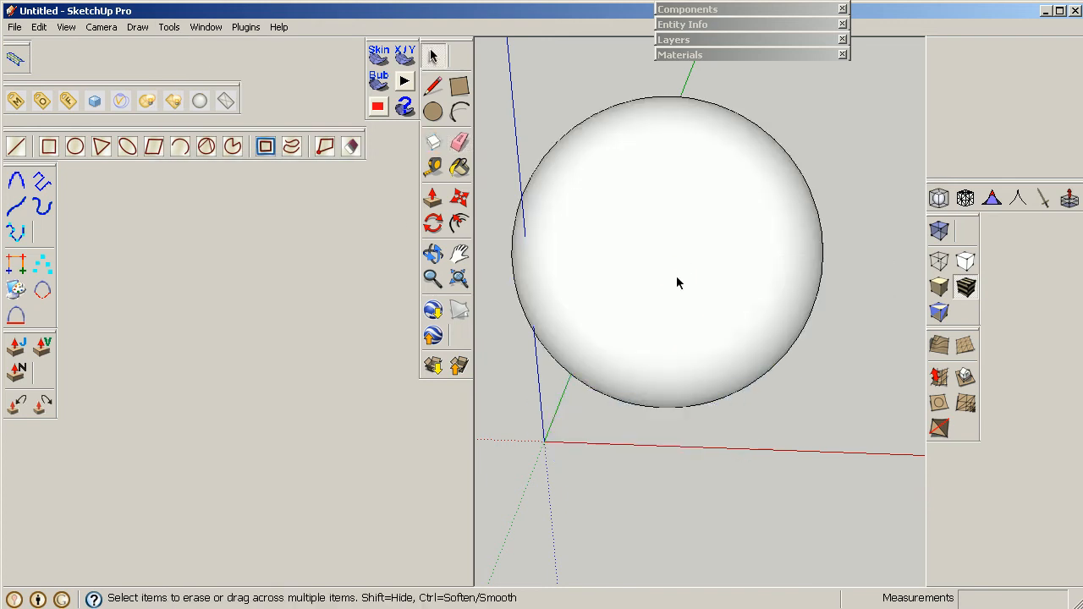
Select the sphere's surface and display its hidden geometry.
click(675, 284)
middle_drag(670, 279, 622, 258)
scroll(628, 292, up, 3)
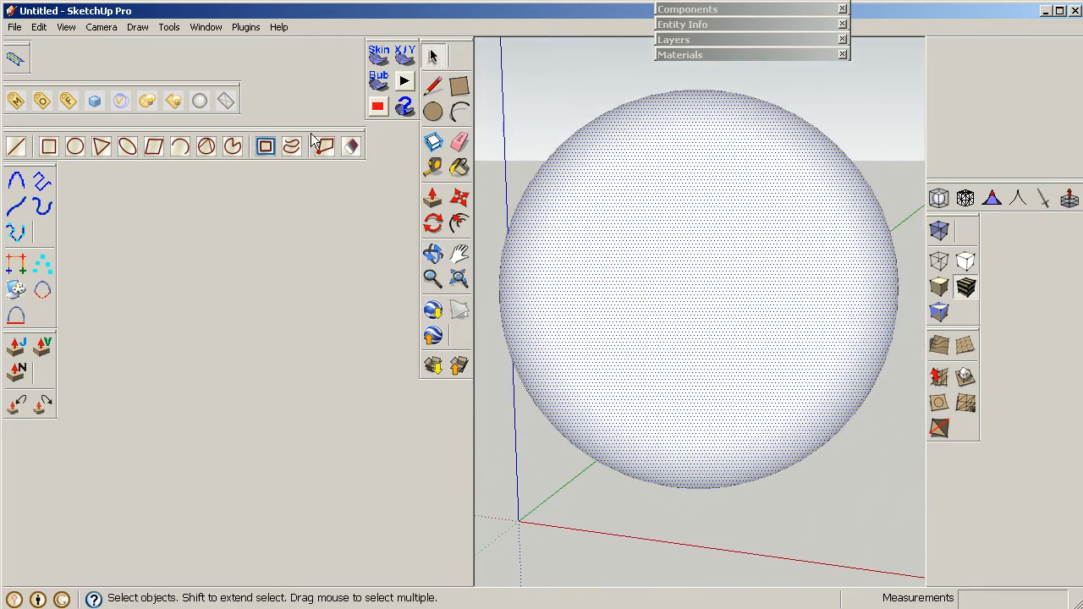
click(103, 30)
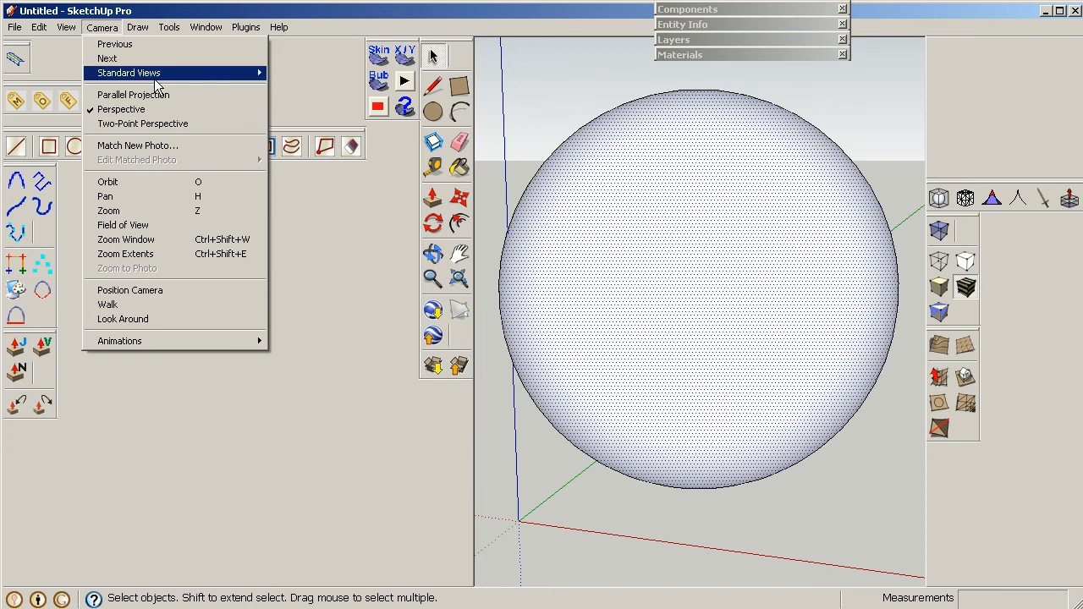
mouse_move(157, 77)
mouse_move(75, 32)
click(108, 81)
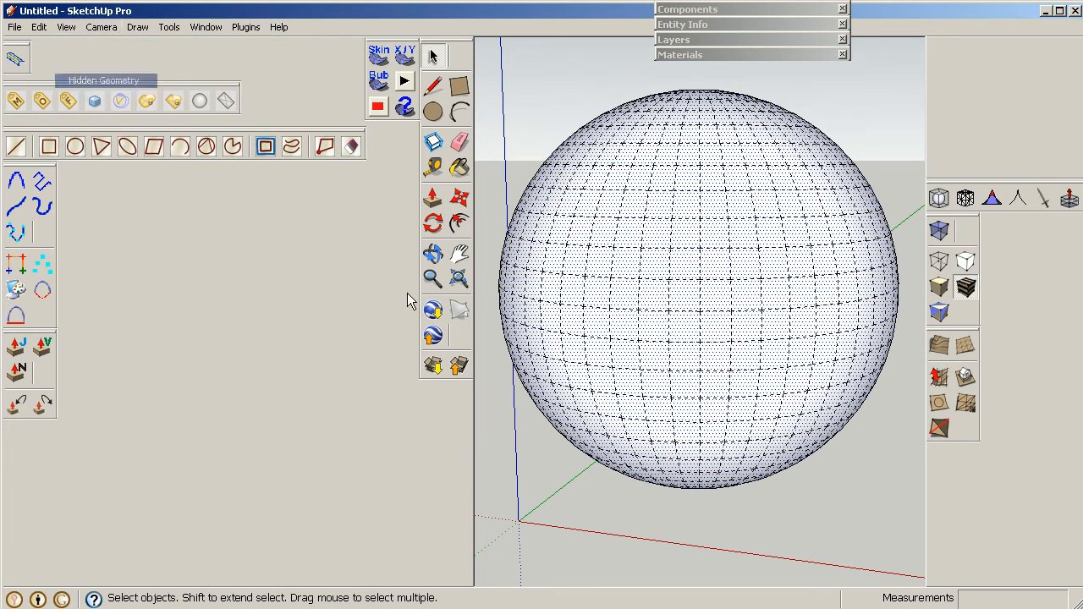
Turn off the hidden geometry display and clear the selection of the sphere.
click(66, 27)
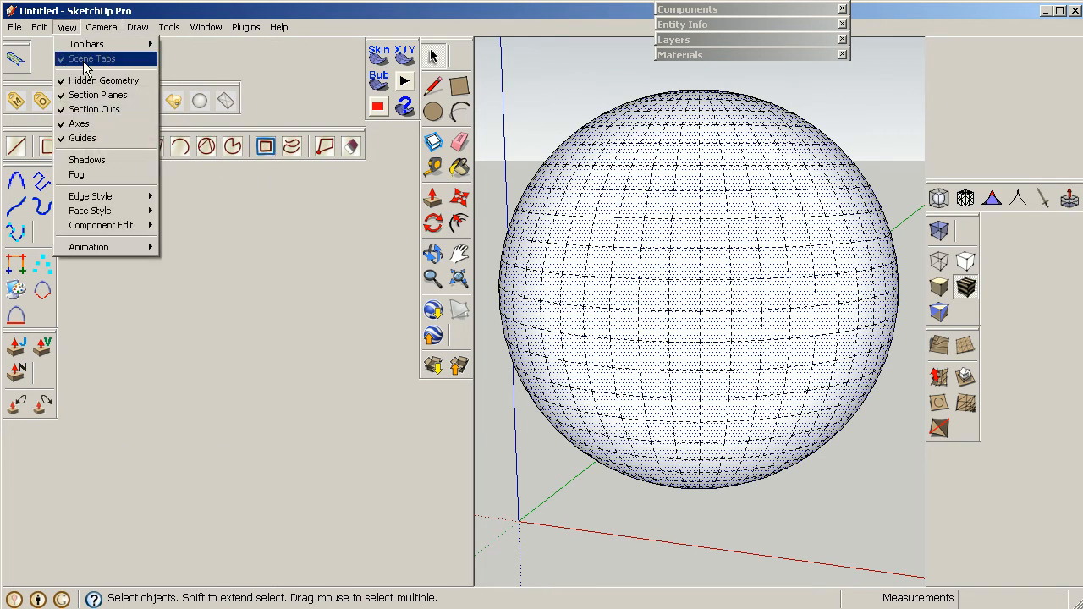
click(101, 74)
click(852, 480)
middle_drag(715, 361, 766, 336)
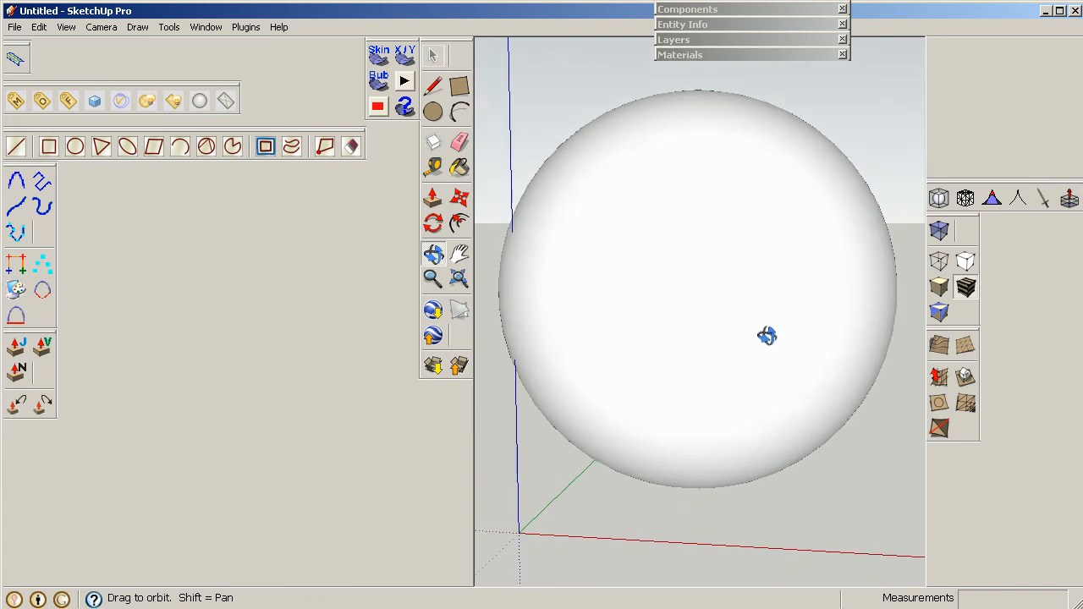
Import the image fabric-cloth-leather-0006 from the Textures folder as a texture, browsing the files as thumbnails.
click(16, 27)
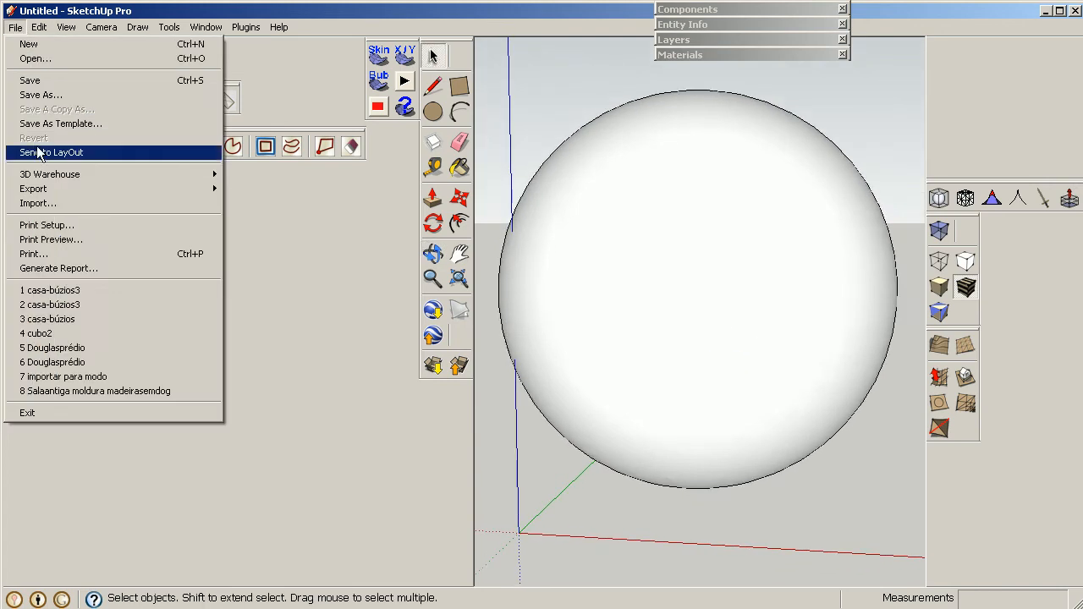
click(93, 203)
click(624, 164)
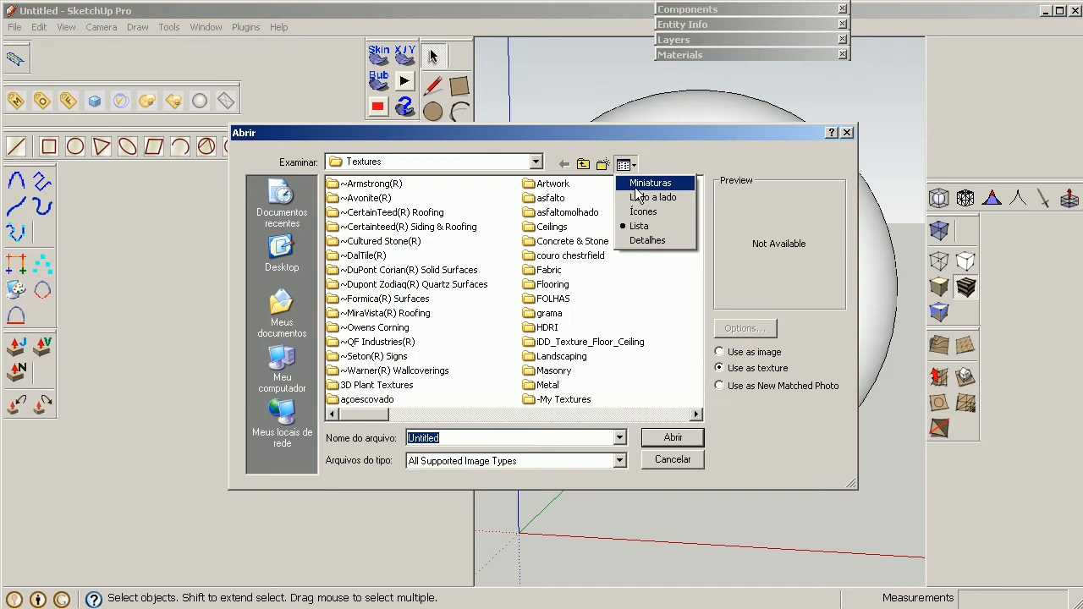
click(635, 186)
drag(696, 190, 690, 366)
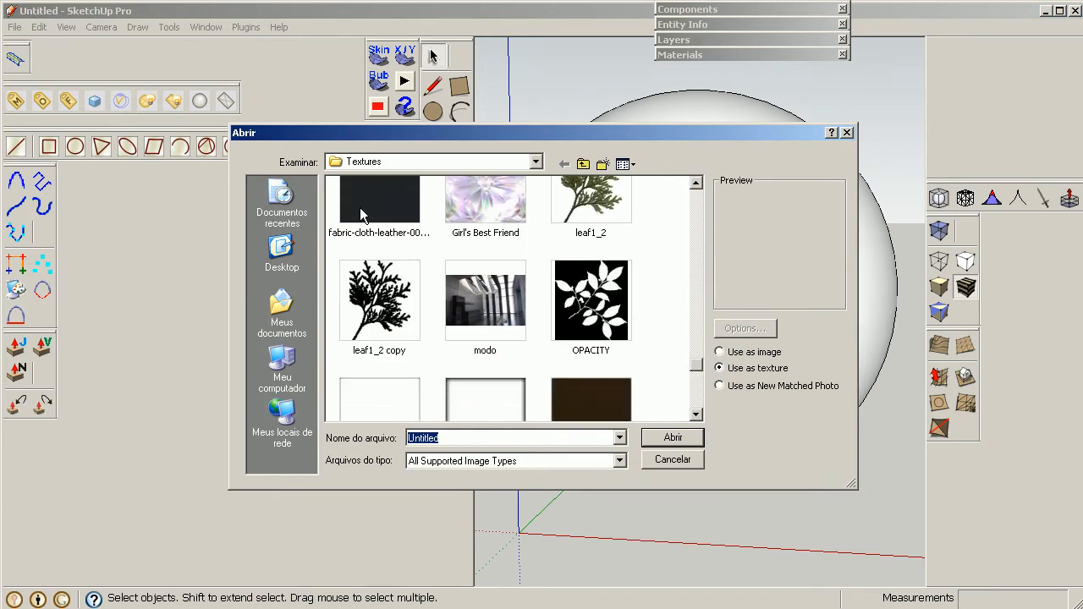
click(359, 207)
click(672, 437)
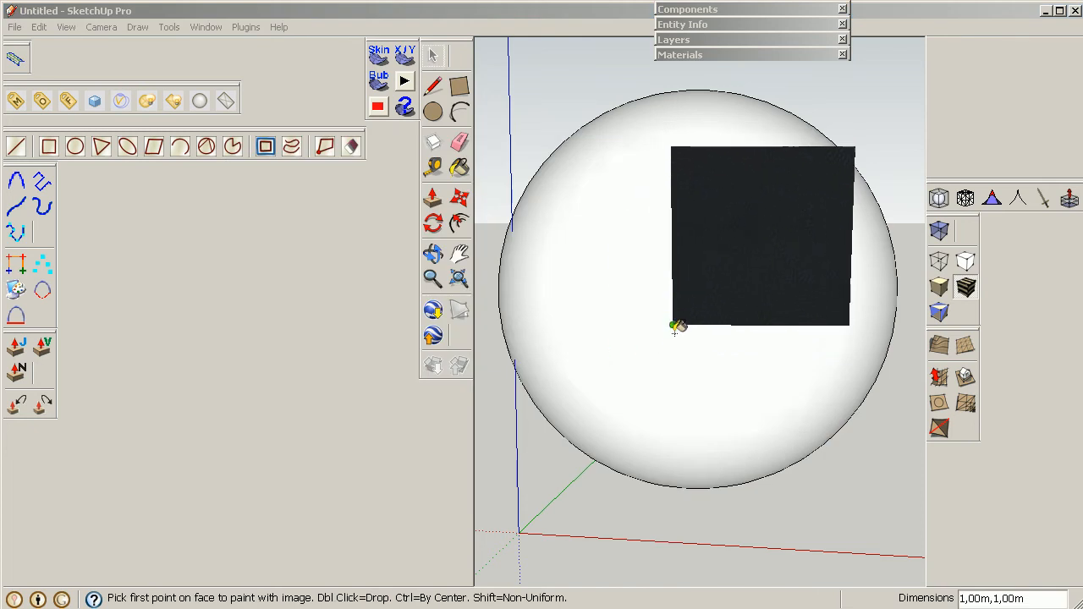
Apply the imported leather texture to one front facet of the sphere, sized about 1.85 m.
click(673, 326)
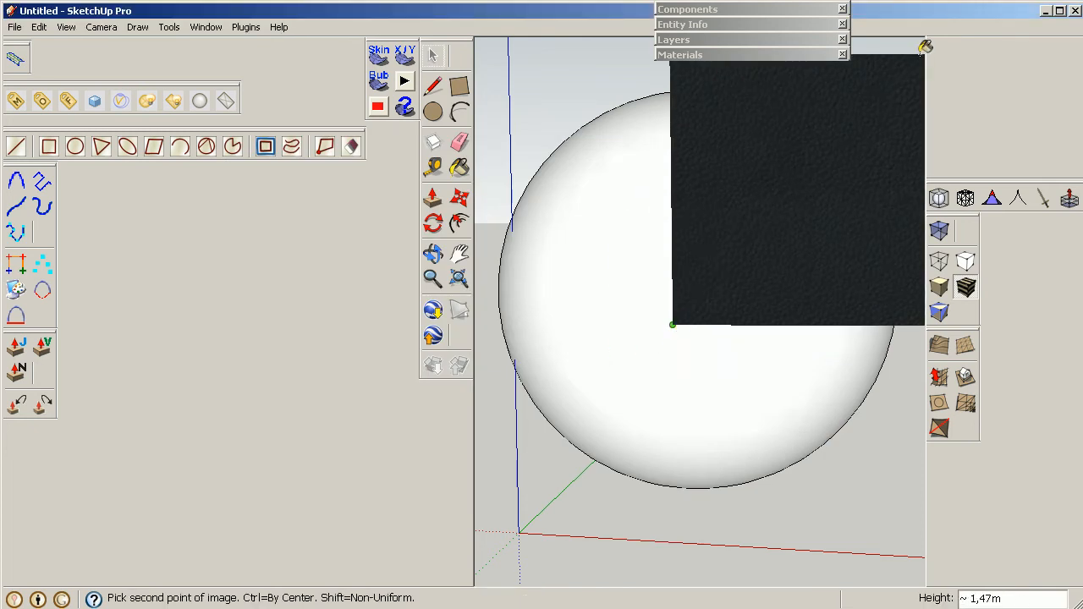
shift+middle_drag(919, 35, 795, 141)
click(873, 72)
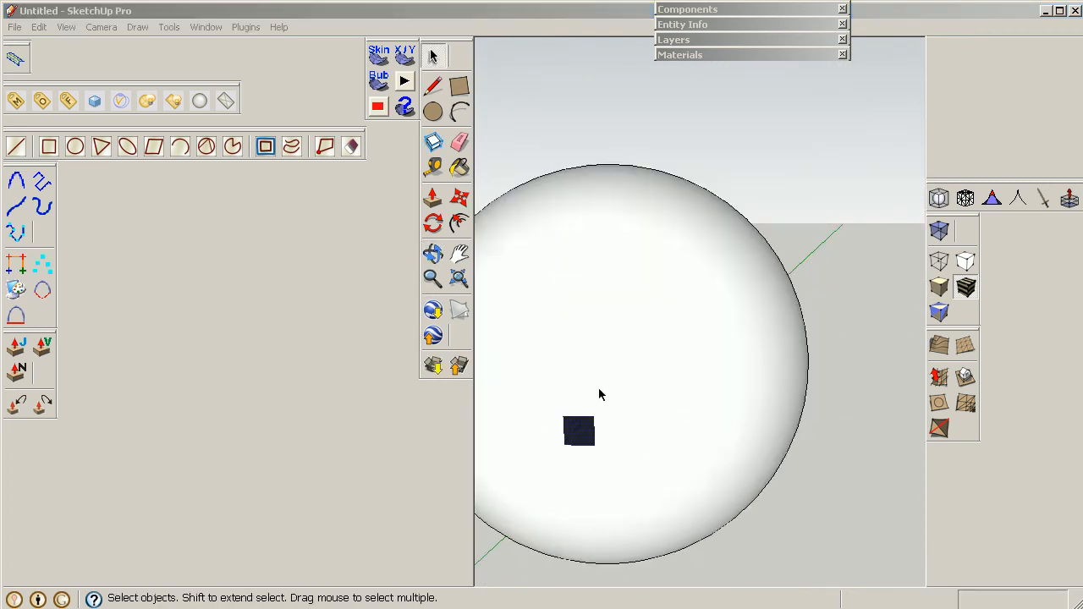
Set the texture on the leather-covered facet to Projected.
shift+middle_drag(599, 394, 679, 327)
right_click(676, 327)
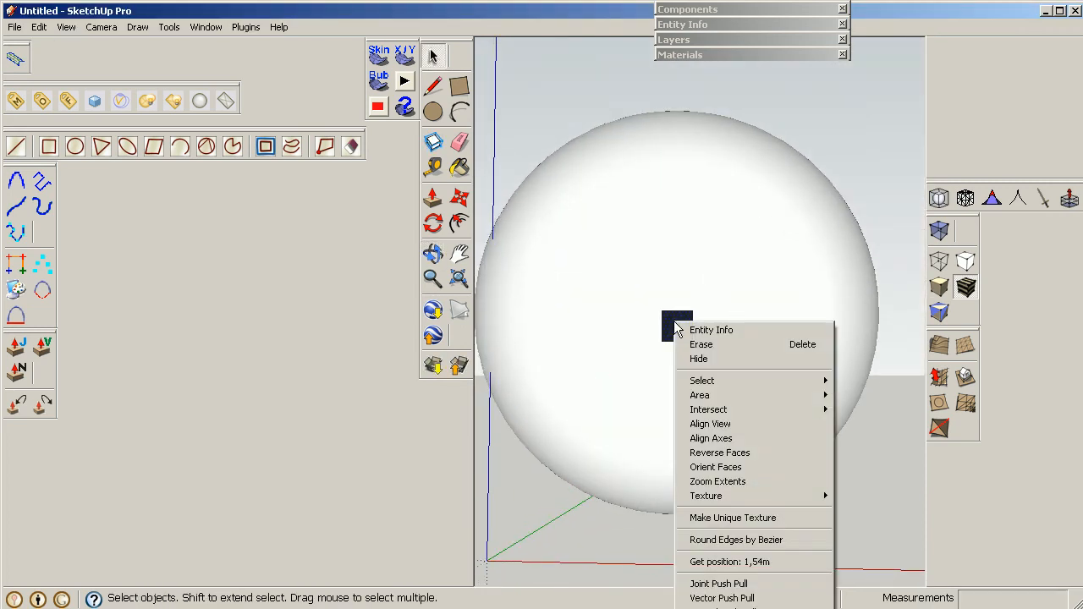
mouse_move(744, 496)
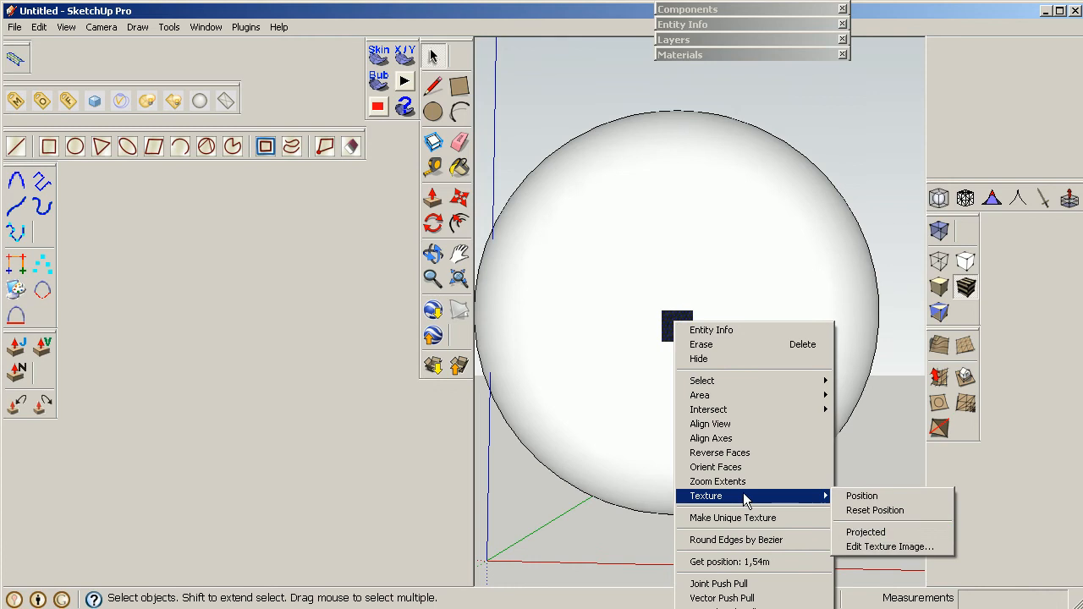
click(878, 533)
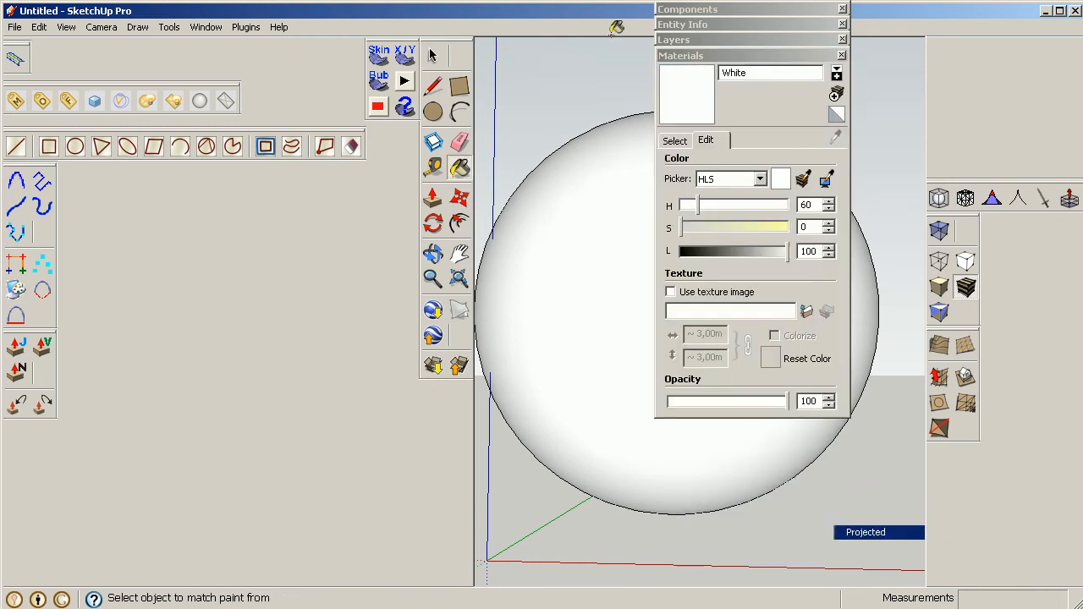
Sample the projected leather material from the textured facet and paint the rest of the sphere with it.
shift+middle_drag(622, 224, 483, 224)
key(b)
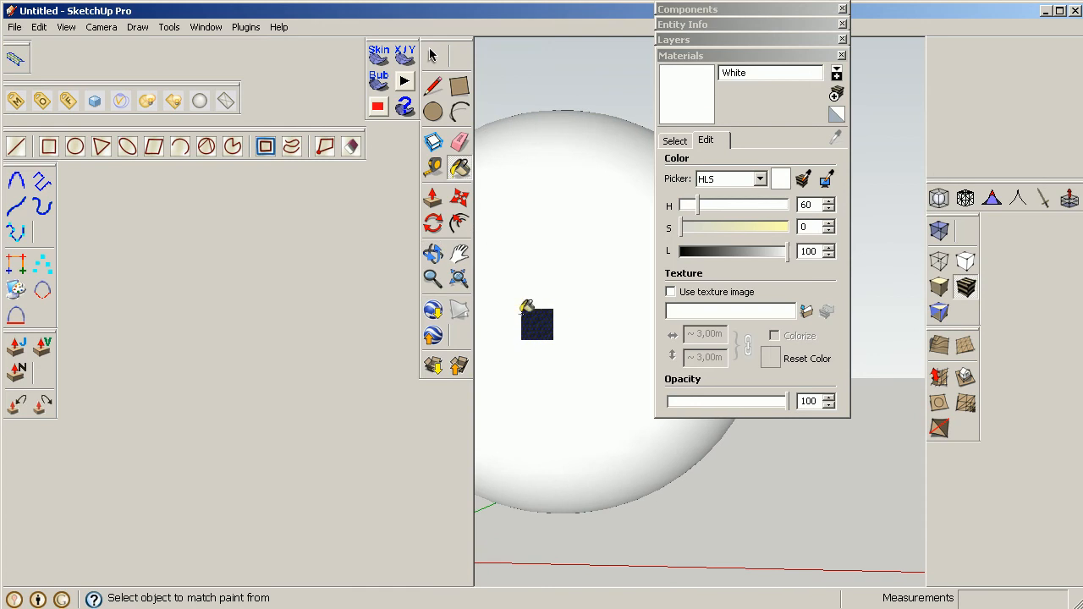
alt+click(527, 317)
click(586, 245)
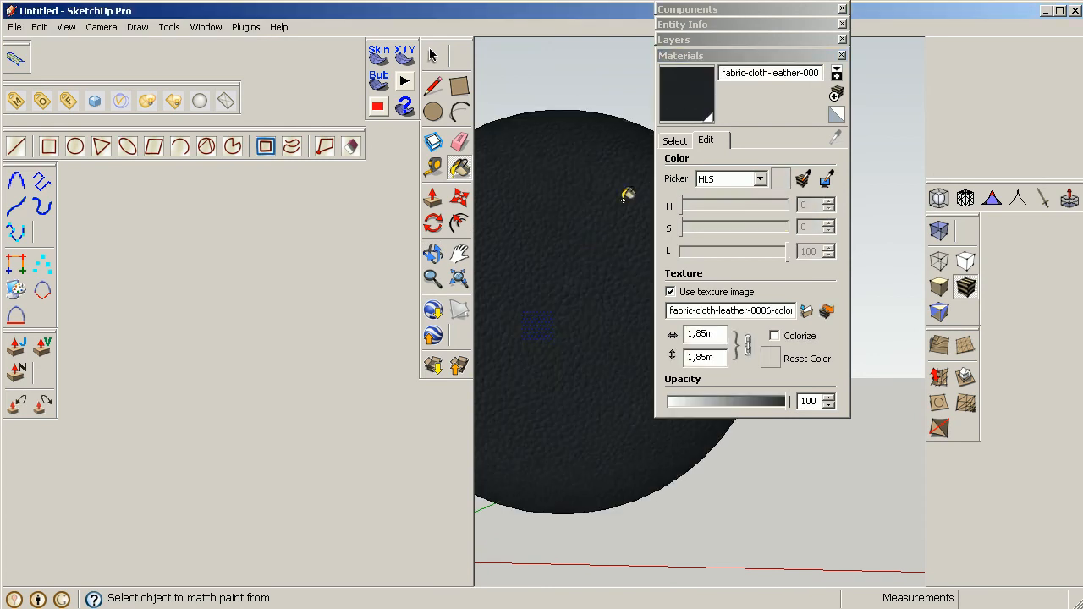
click(697, 55)
key(space)
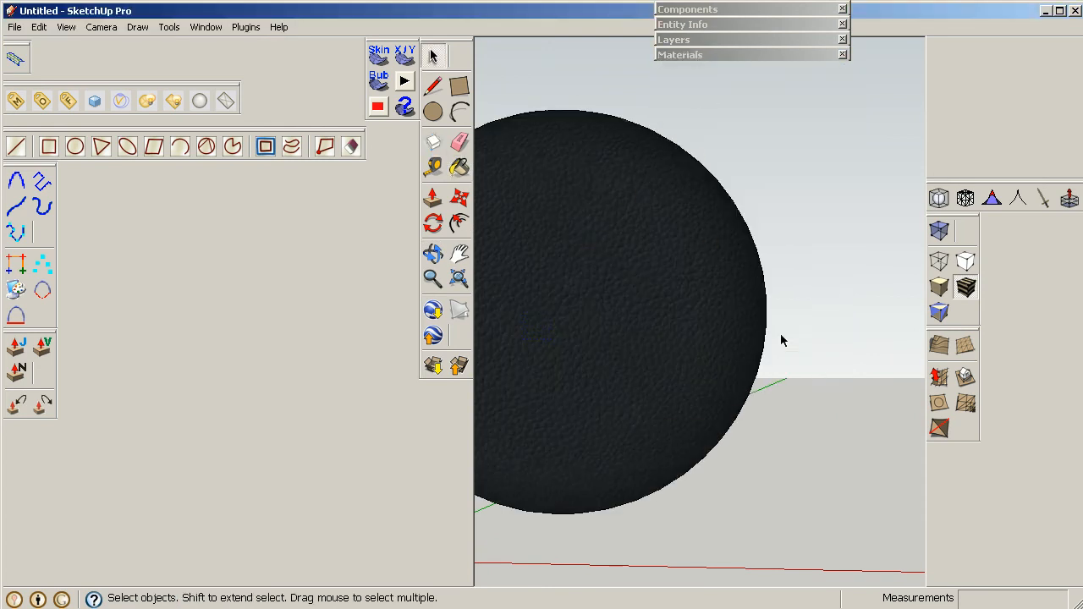
Inspect the leather texture around the sphere and run a V-Ray test render, closing the frame buffer and progress window.
middle_drag(778, 339, 752, 446)
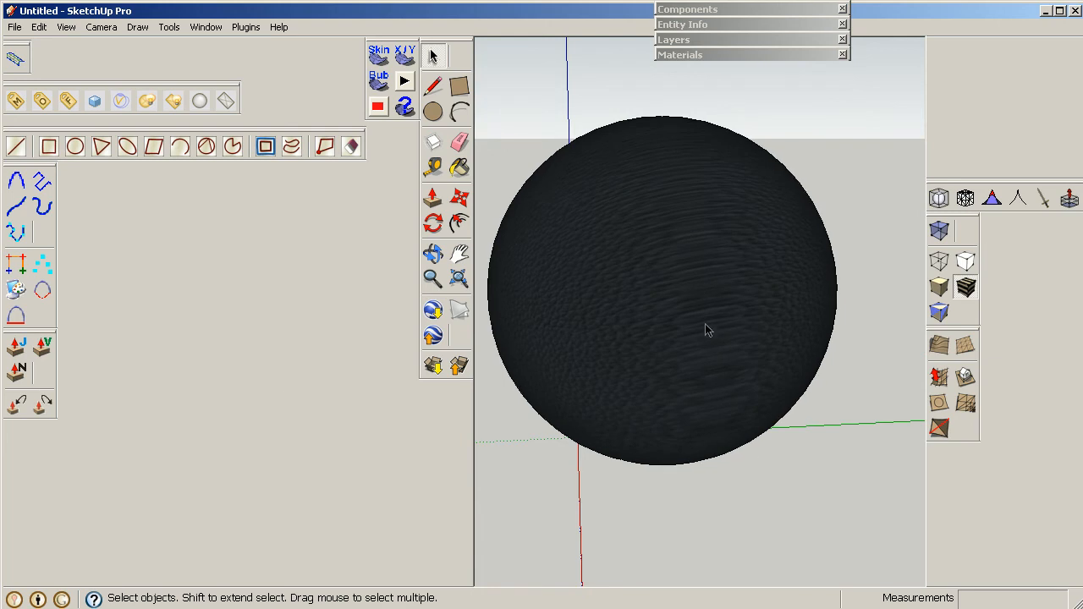
middle_drag(708, 330, 727, 419)
middle_drag(694, 347, 874, 328)
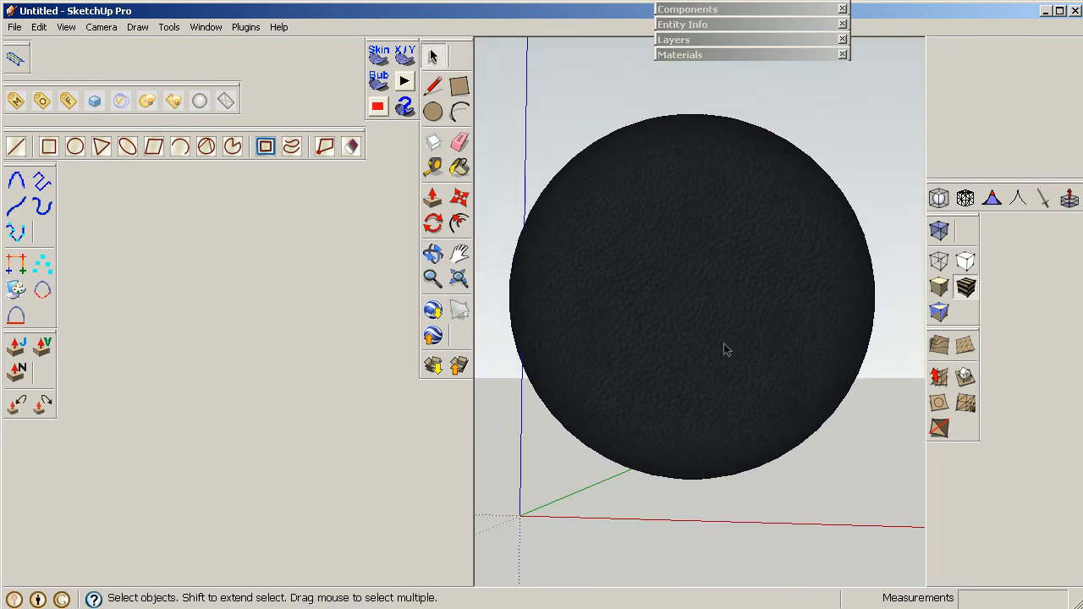
scroll(724, 345, up, 3)
shift+middle_drag(715, 344, 738, 338)
click(96, 101)
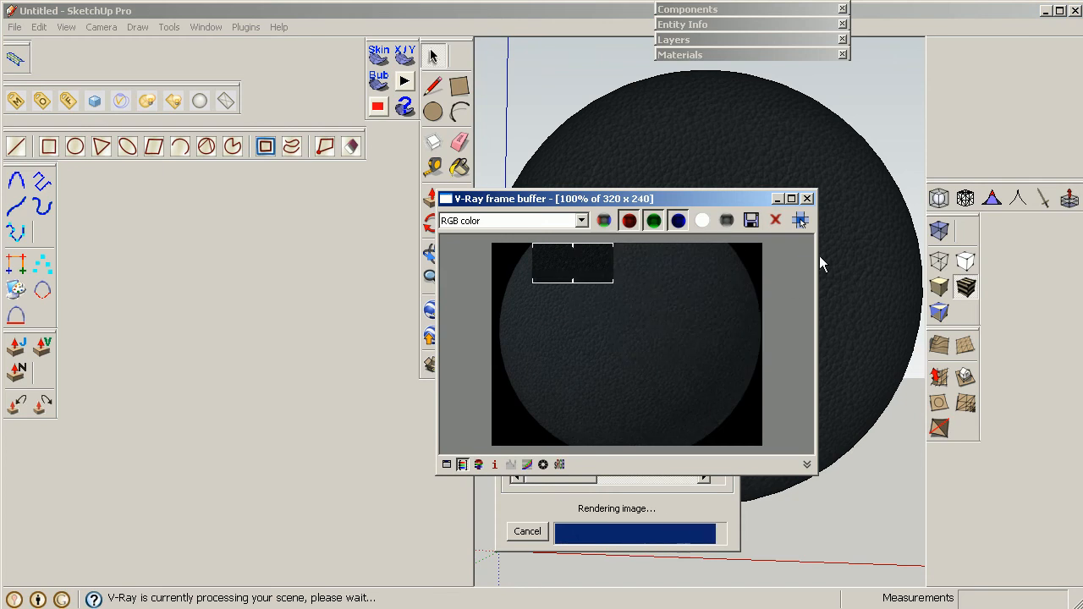
click(807, 199)
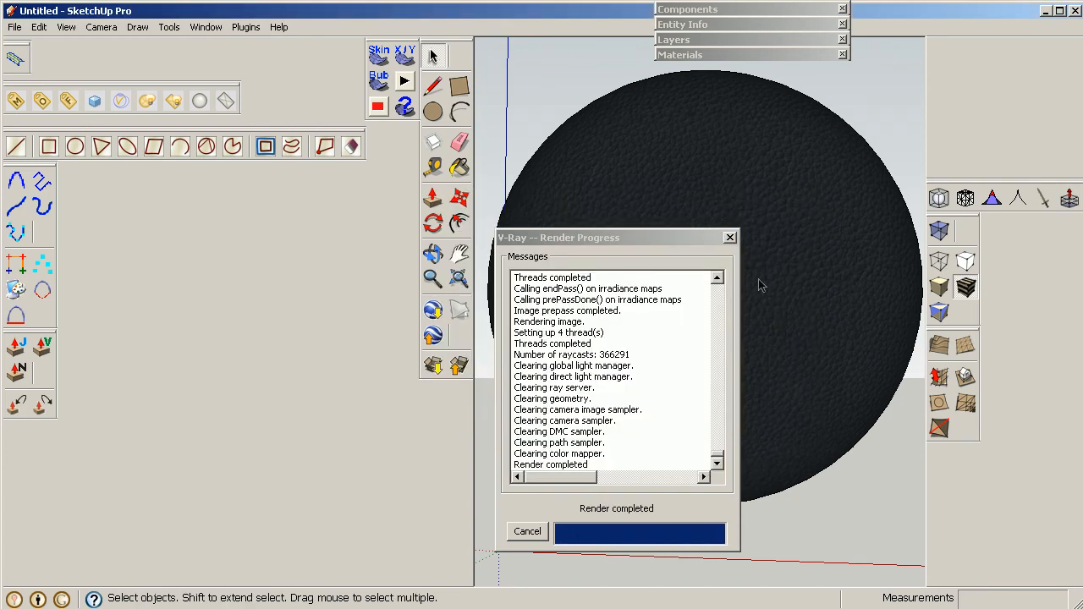
click(729, 238)
Open the V-Ray material editor on the leather material, refresh its preview and place the editor clear of the sphere.
scroll(735, 263, down, 3)
shift+middle_drag(733, 260, 724, 285)
key(space)
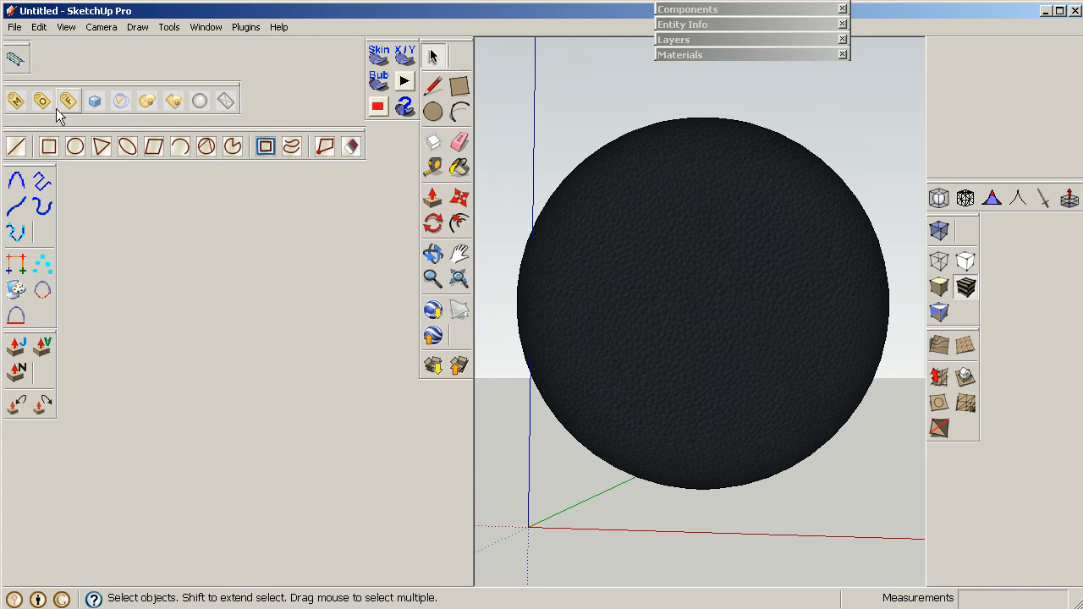
click(16, 101)
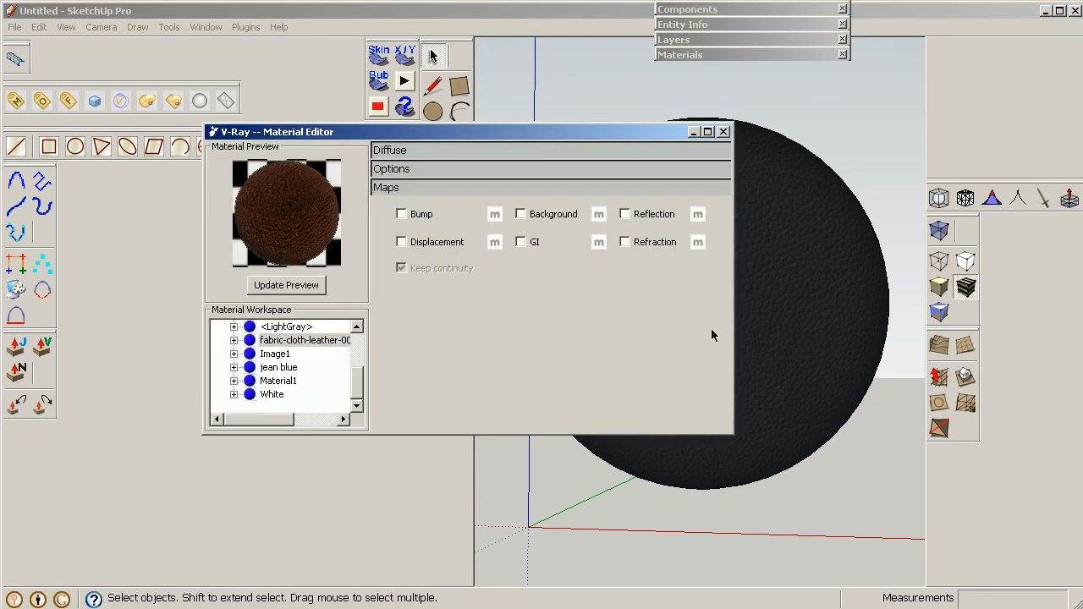
click(288, 285)
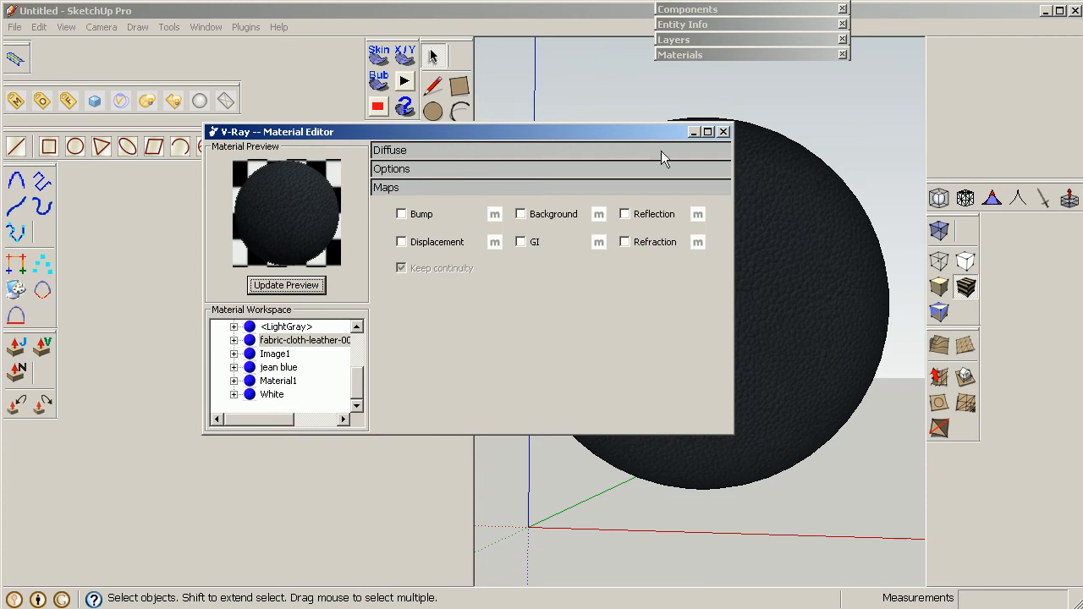
drag(655, 135, 570, 134)
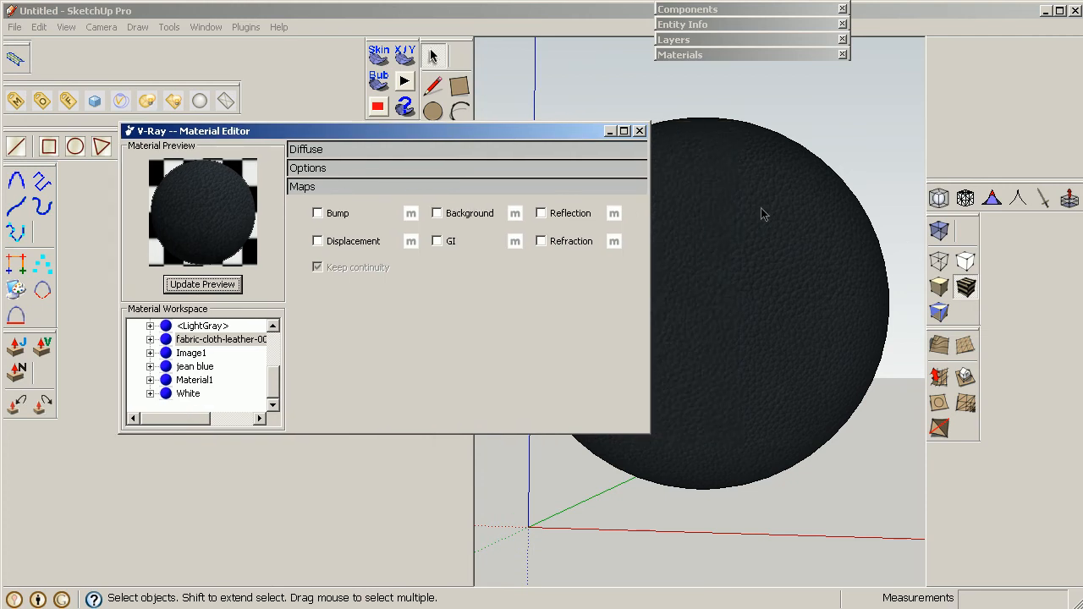
Add a second diffuse layer to the fabric-cloth-leather material.
click(149, 338)
right_click(197, 381)
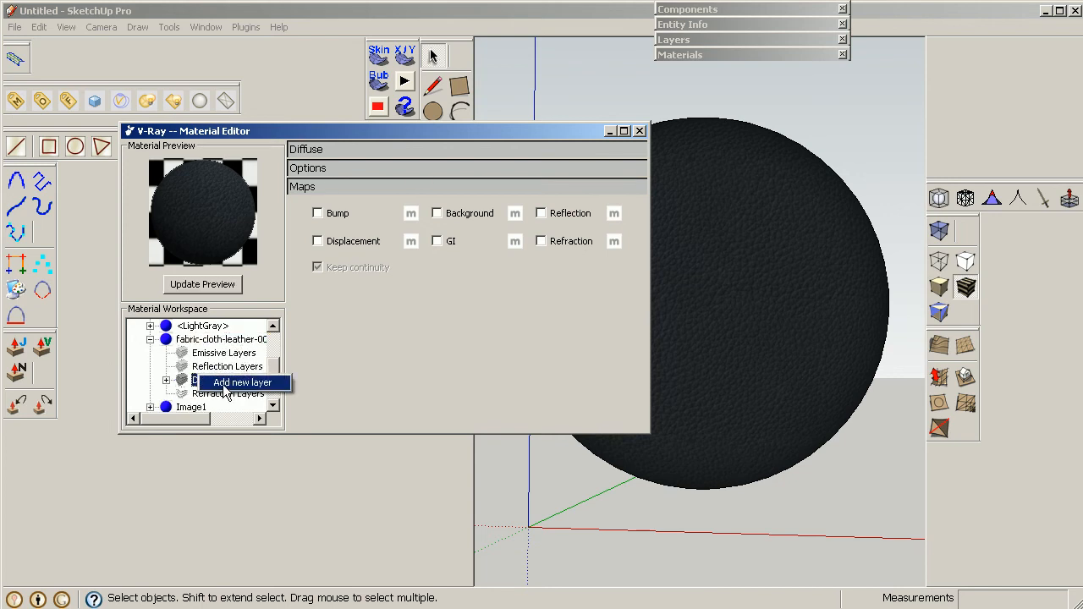
click(227, 388)
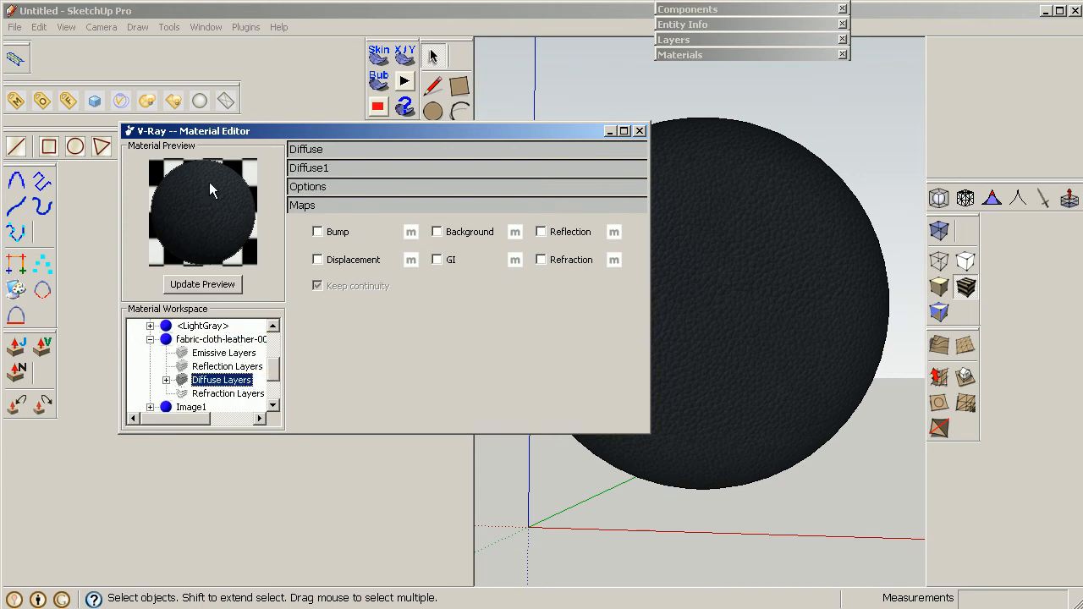
Set the original Diffuse layer's transparency to white and refresh the material preview.
click(167, 380)
click(223, 380)
click(539, 177)
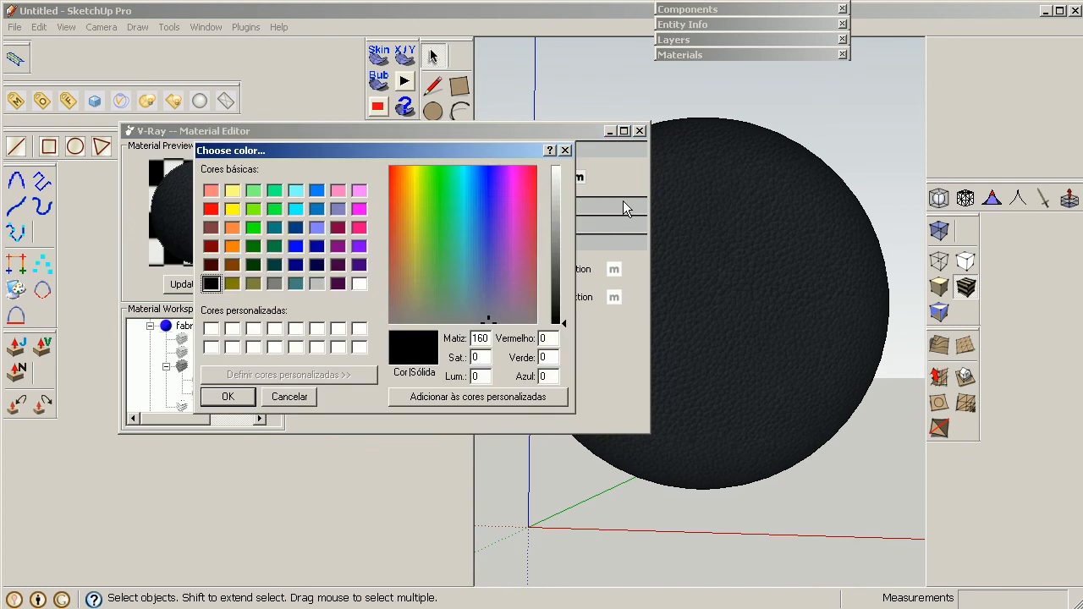
click(559, 168)
click(228, 396)
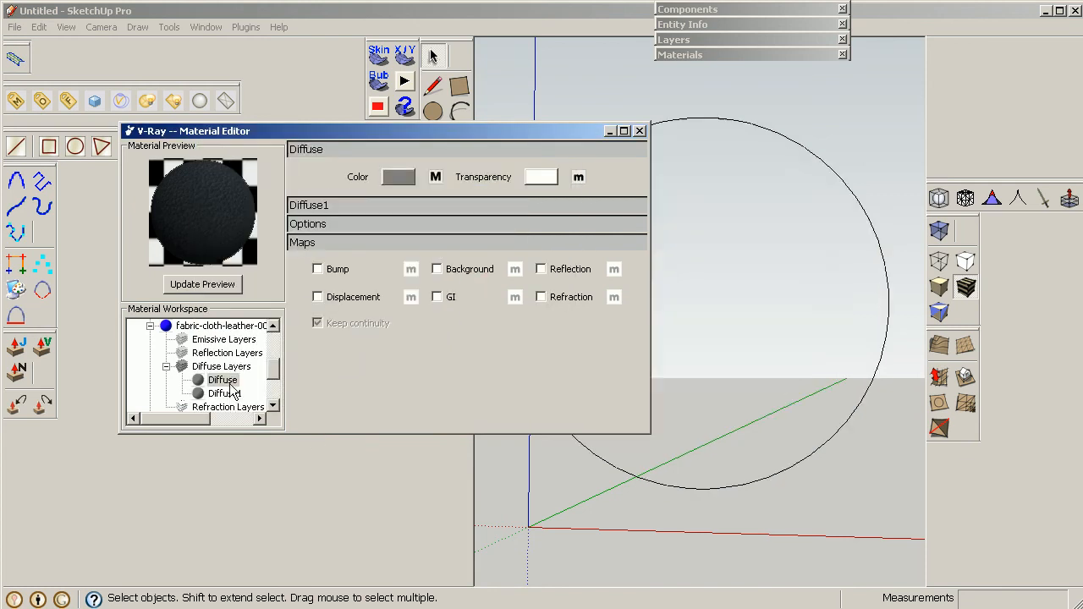
click(202, 284)
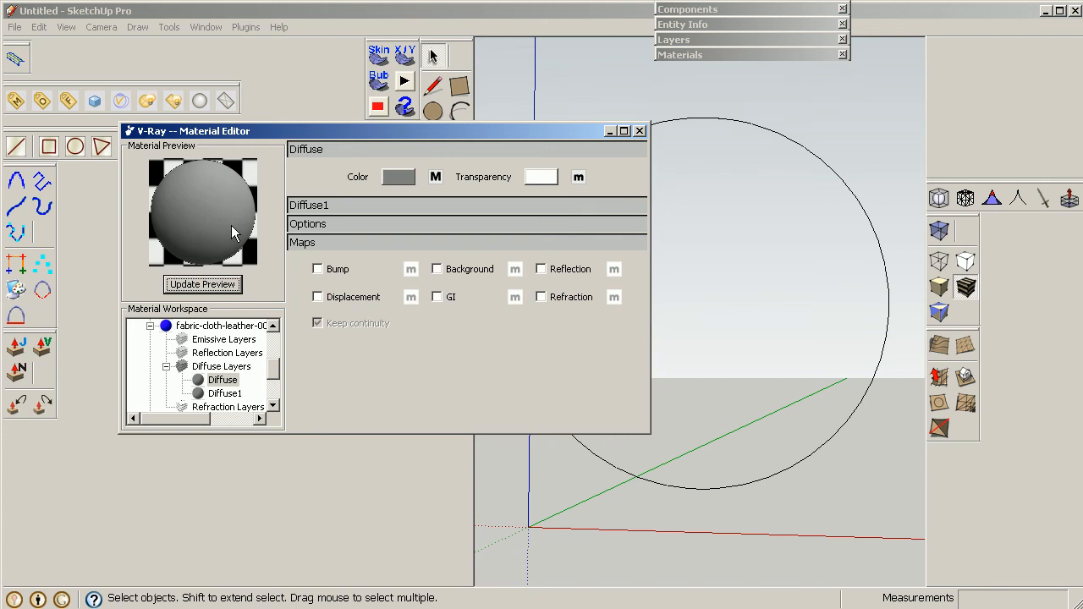
Set the Diffuse1 layer's color to dark brown (RGB 78, 44, 20) and refresh the material preview.
click(368, 203)
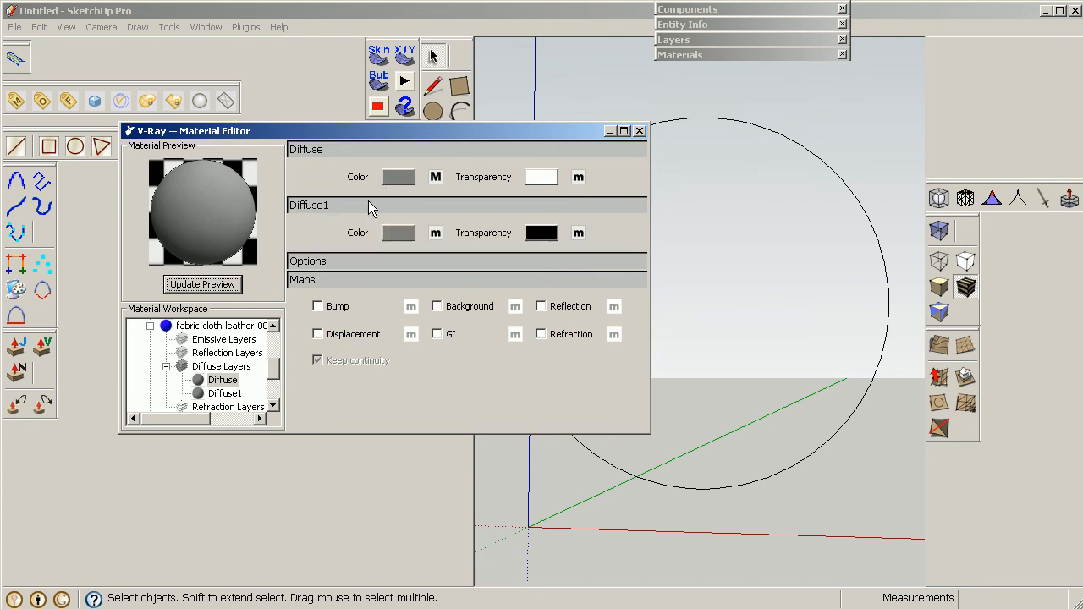
click(398, 234)
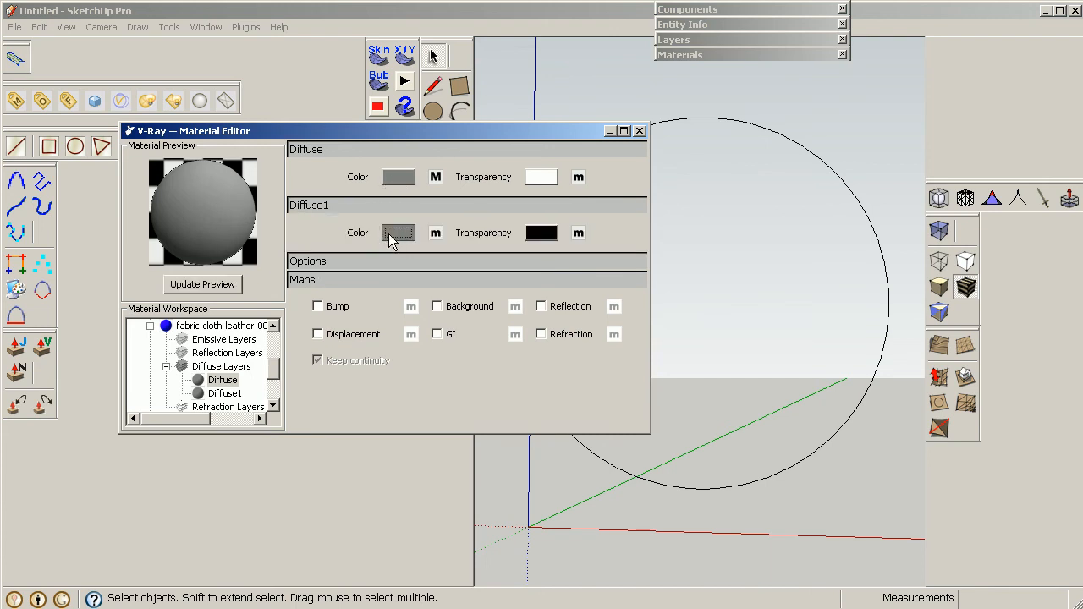
drag(339, 155, 513, 318)
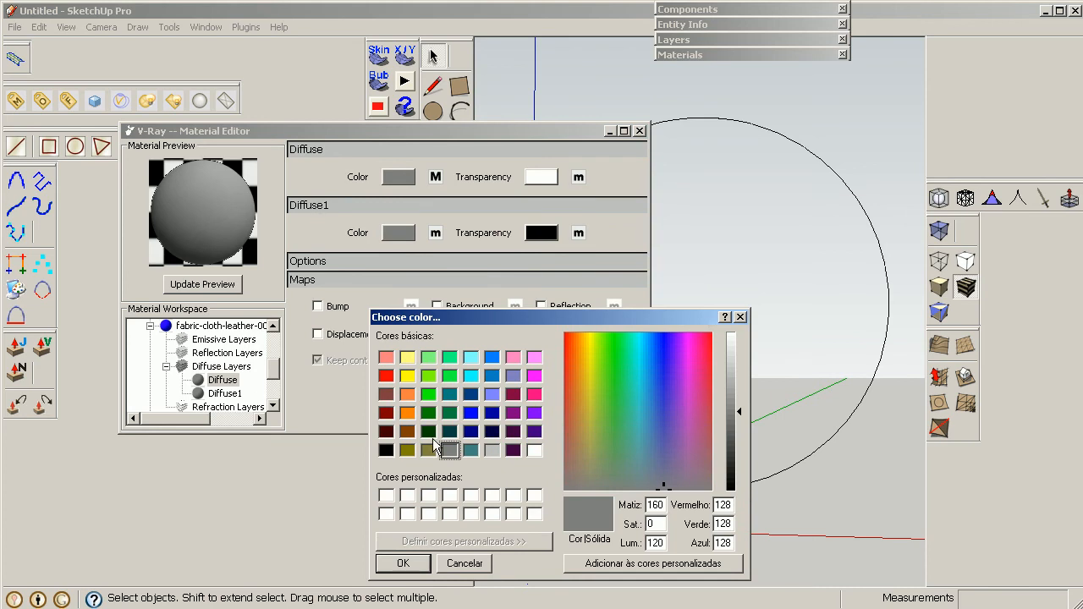
drag(633, 429, 578, 411)
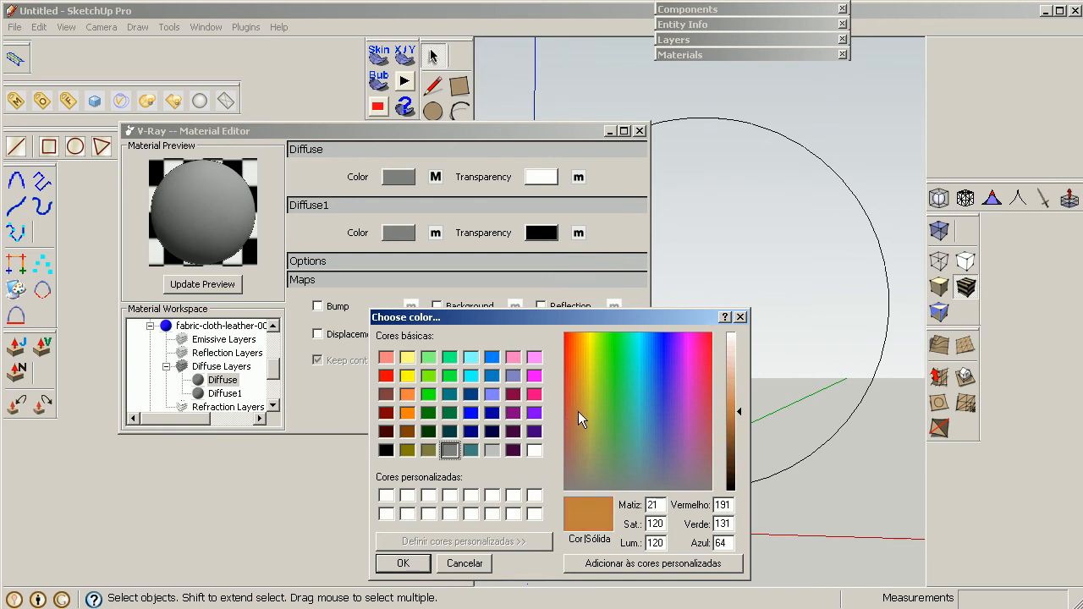
drag(715, 439, 735, 467)
drag(579, 410, 574, 399)
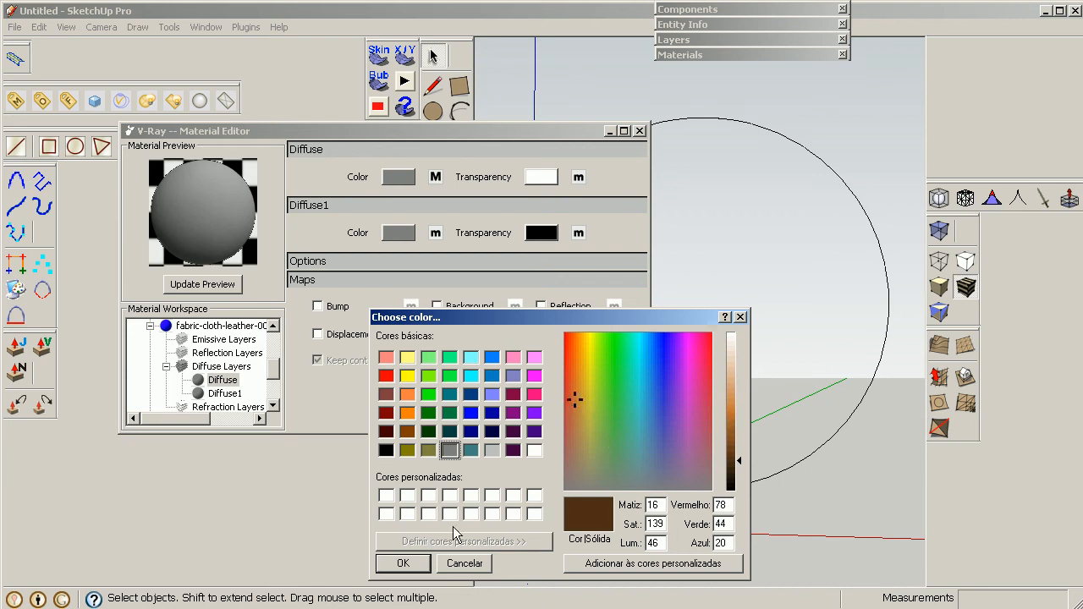
click(402, 562)
click(218, 286)
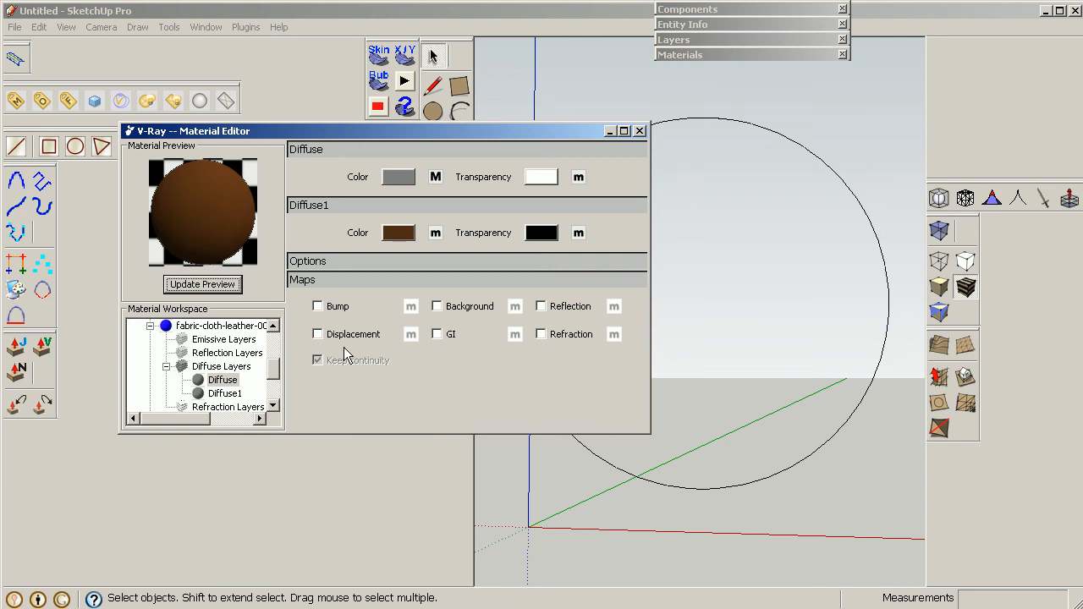
Add a reflection layer to the leather material and expand its settings.
right_click(189, 358)
click(221, 362)
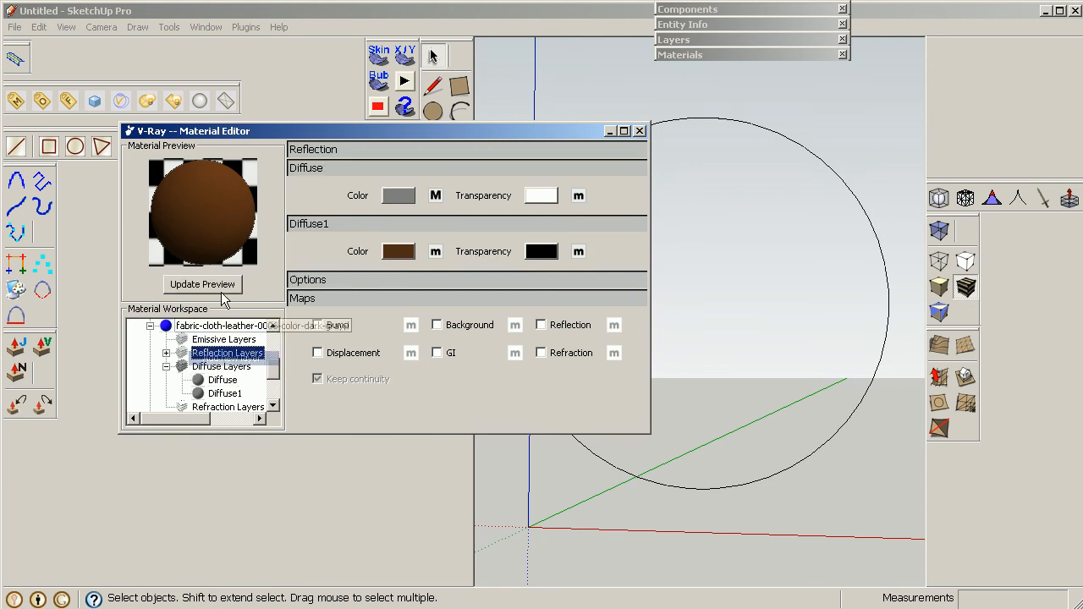
click(312, 153)
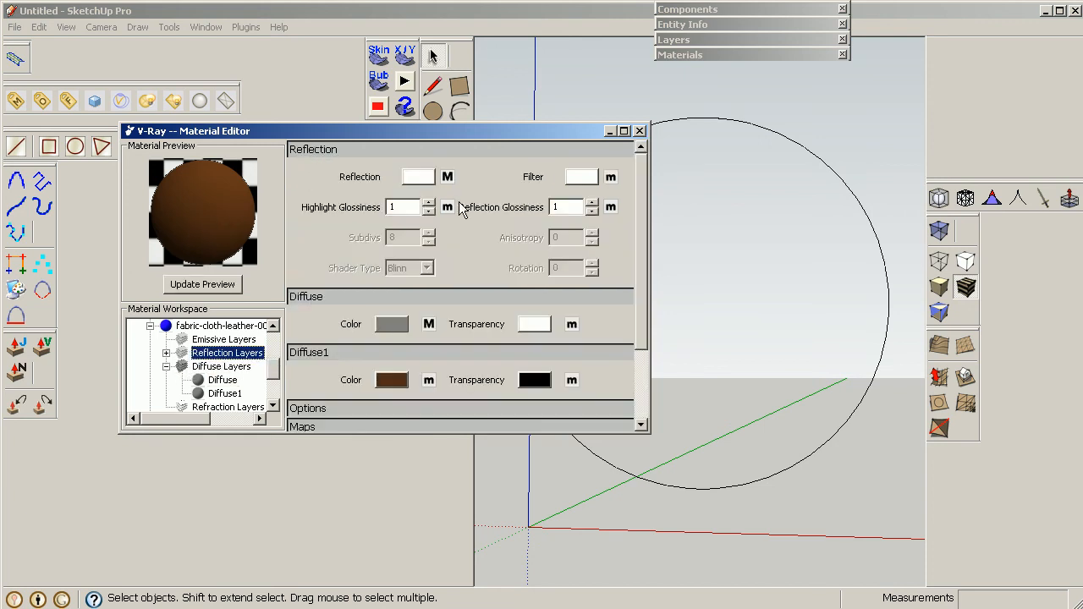
Set the reflection glossiness to 0.65, lower the highlight glossiness and raise the reflection subdivs.
click(592, 212)
click(595, 213)
click(594, 214)
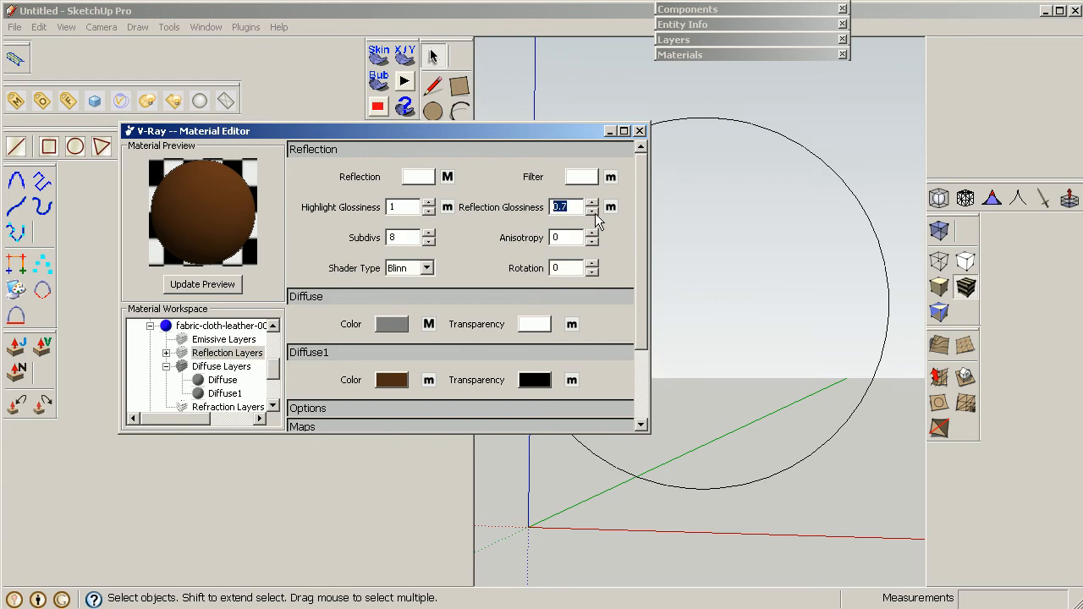
click(594, 213)
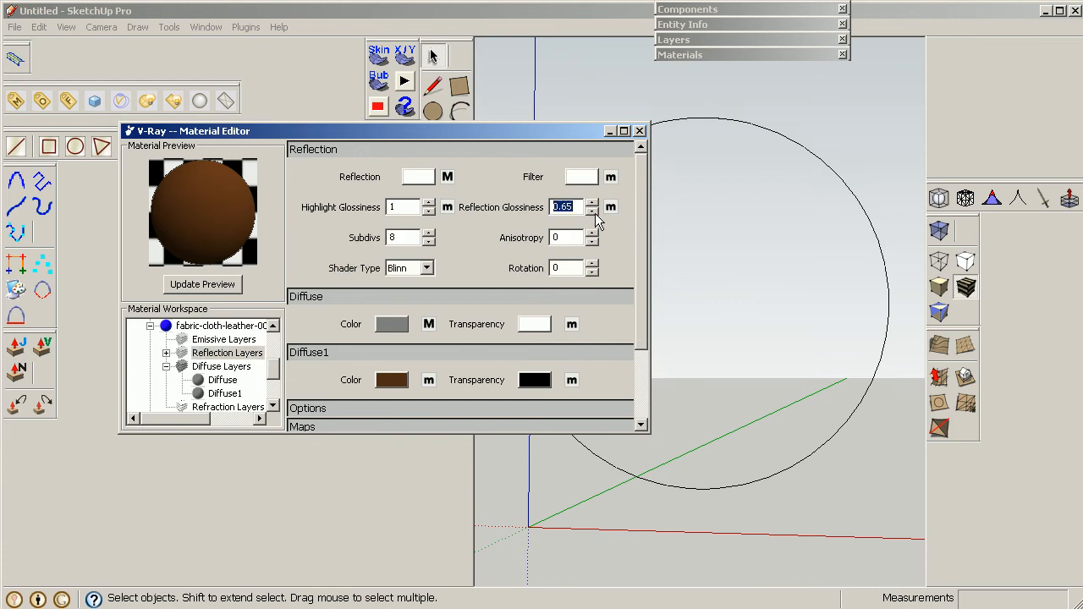
click(428, 213)
key(Return)
Test-render the brown reflective sphere, close the frame buffer and return to the material's Maps settings.
scroll(640, 199, down, 3)
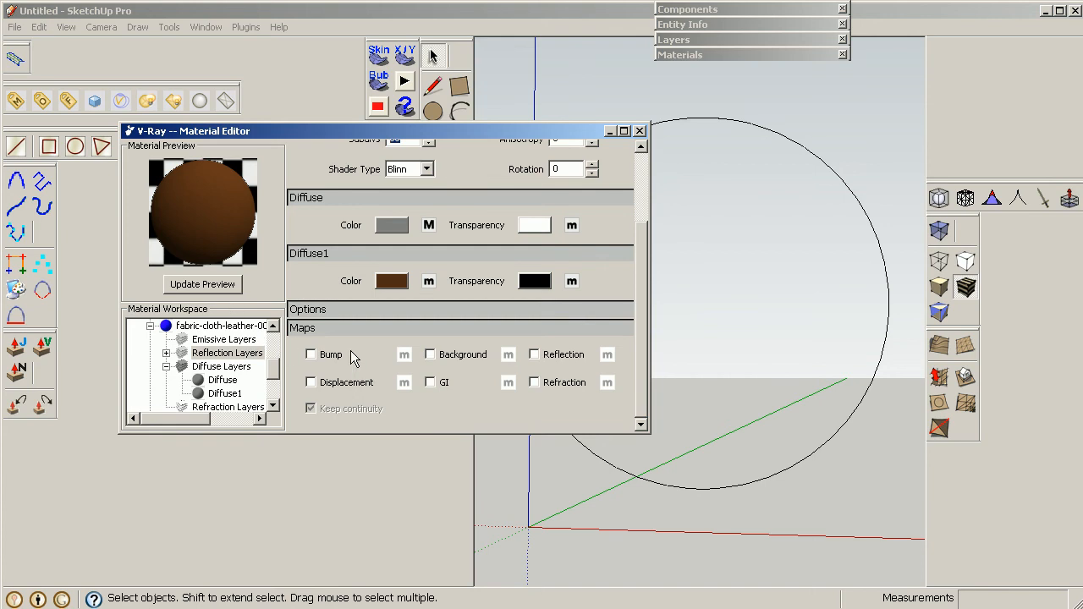
click(97, 102)
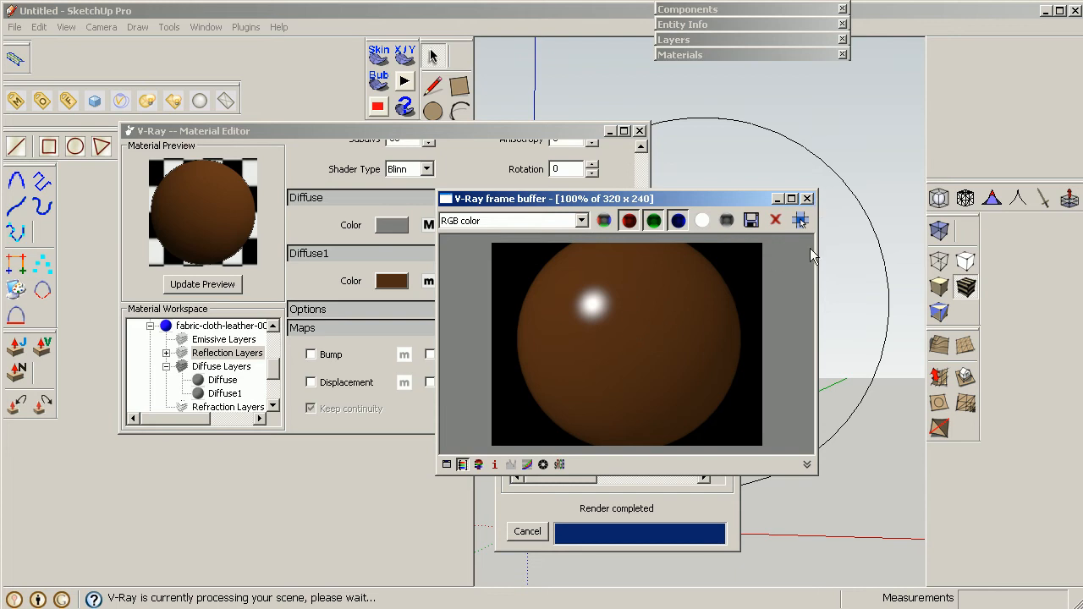
click(807, 198)
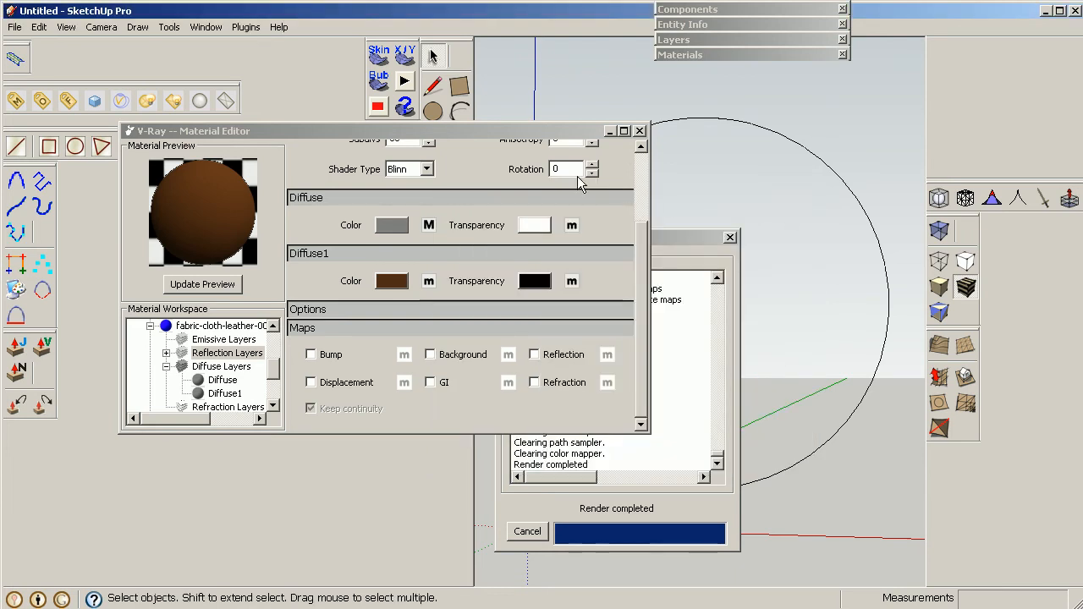
mouse_move(643, 238)
mouse_down()
mouse_move(643, 193)
mouse_move(641, 254)
mouse_up()
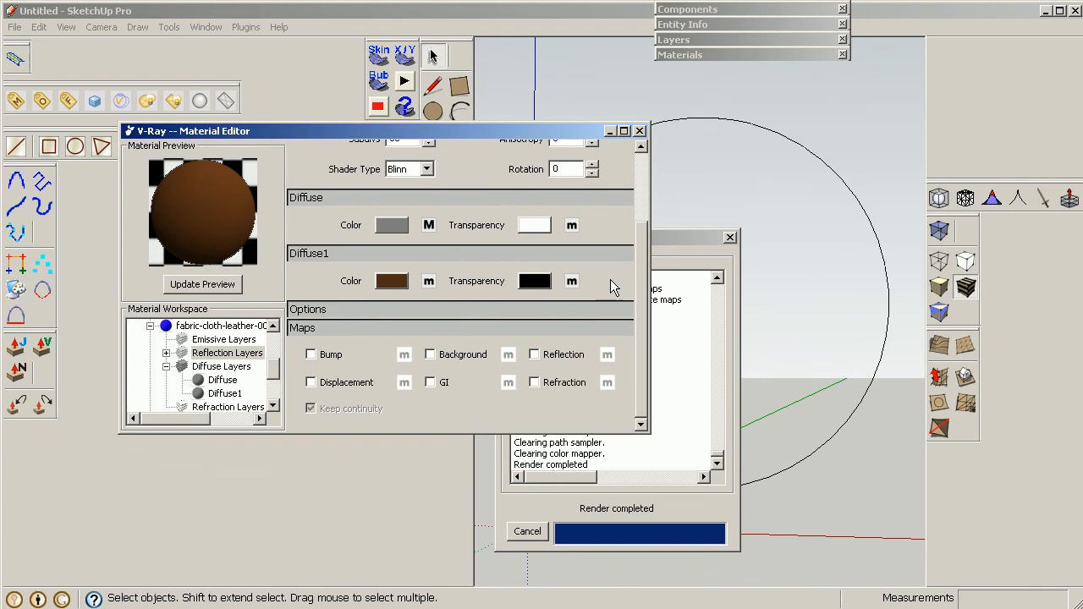
Enable the bump map on the leather material and apply the black leather image to it as a bitmap texture.
click(311, 355)
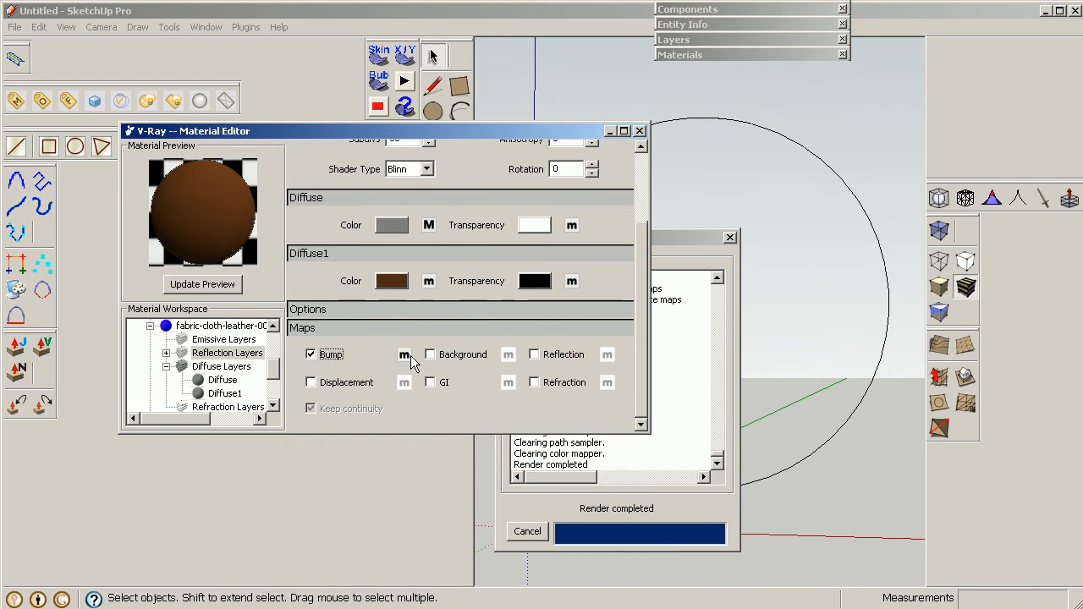
click(404, 354)
click(615, 510)
click(595, 538)
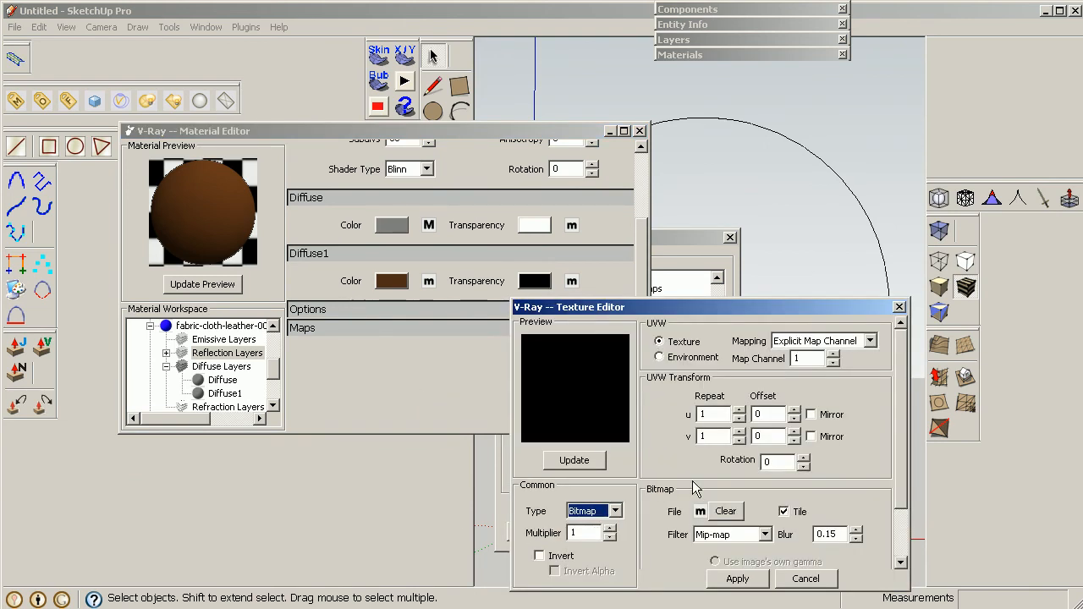
click(700, 511)
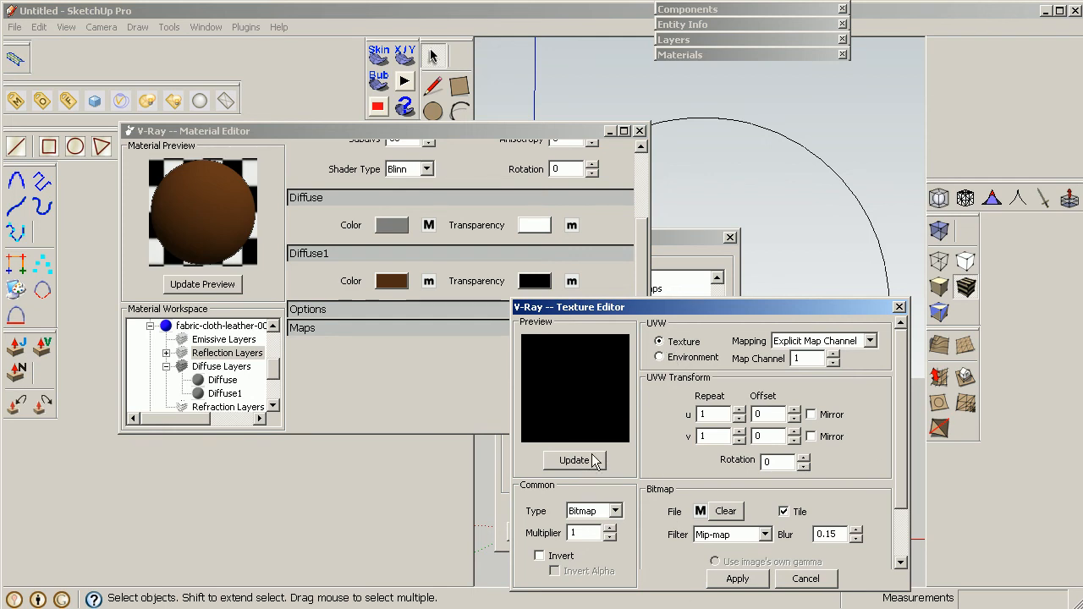
click(567, 465)
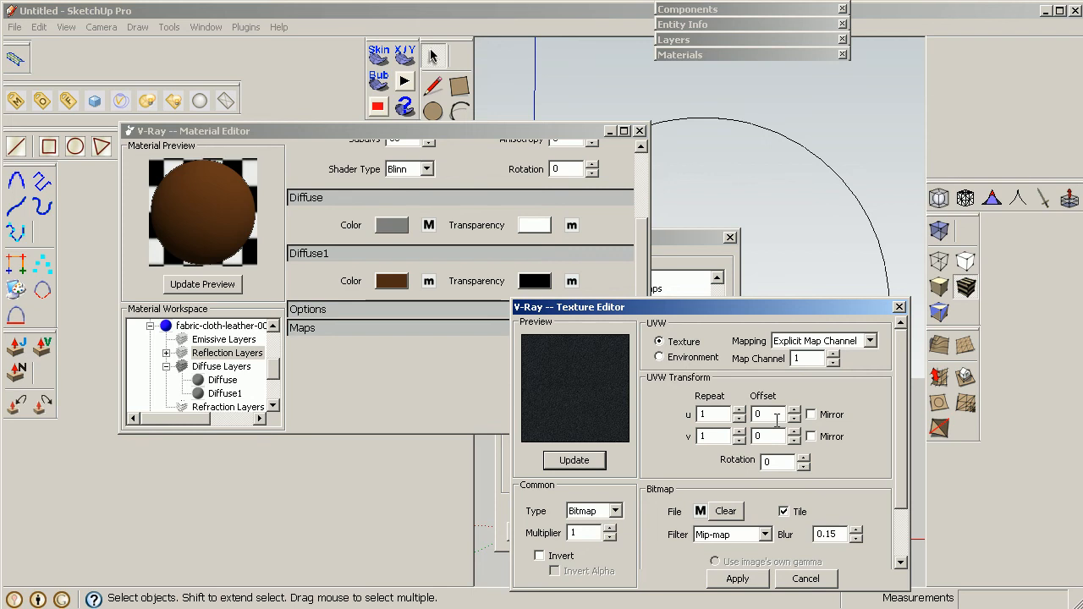
click(736, 578)
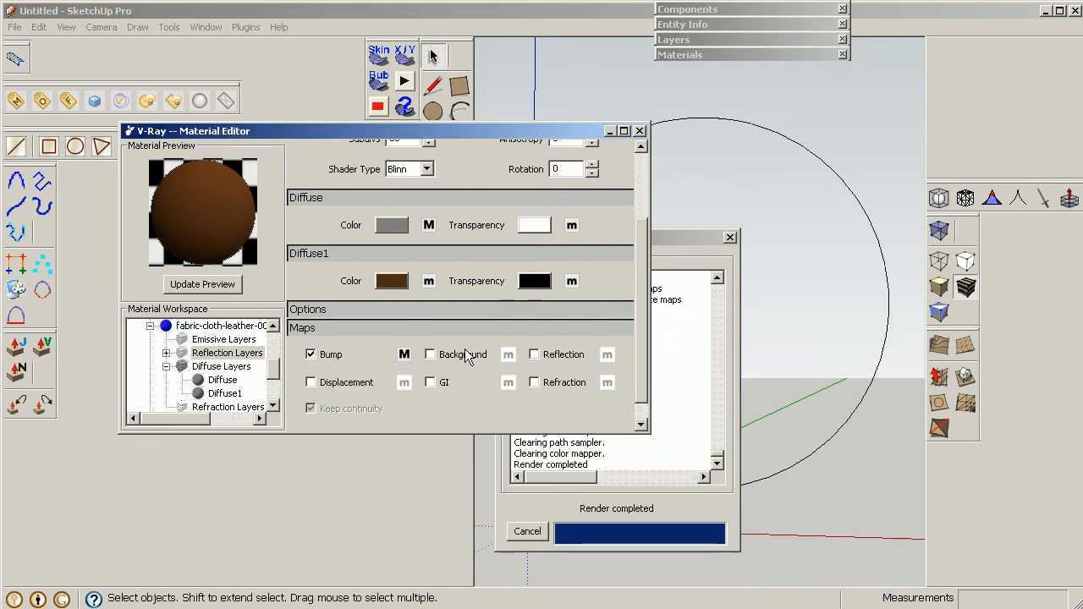
Refresh the material preview, render the bump-mapped sphere and examine its highlight at 400% zoom.
click(227, 286)
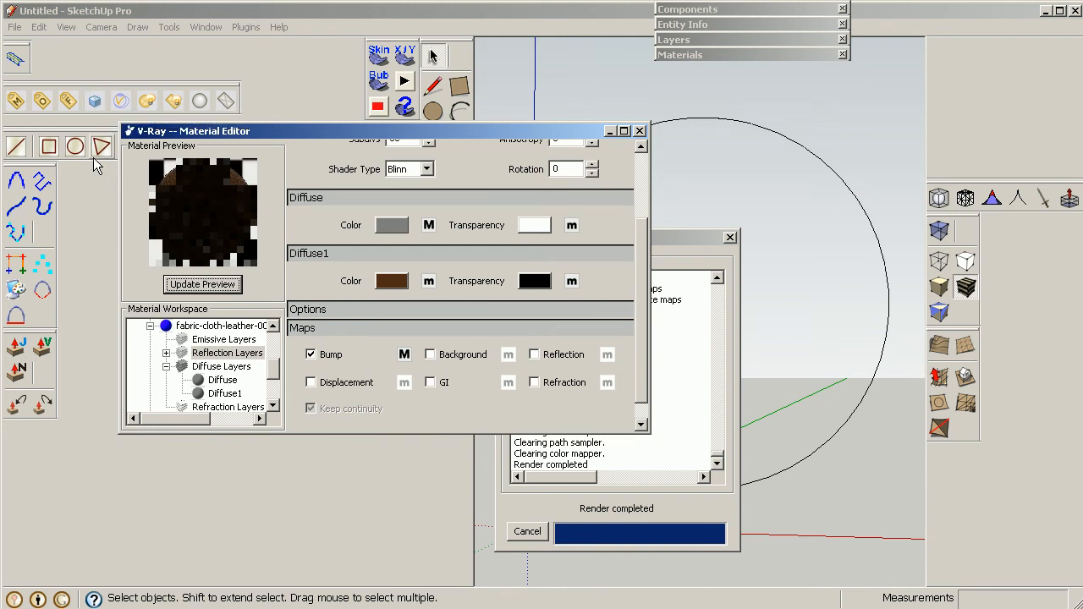
click(95, 101)
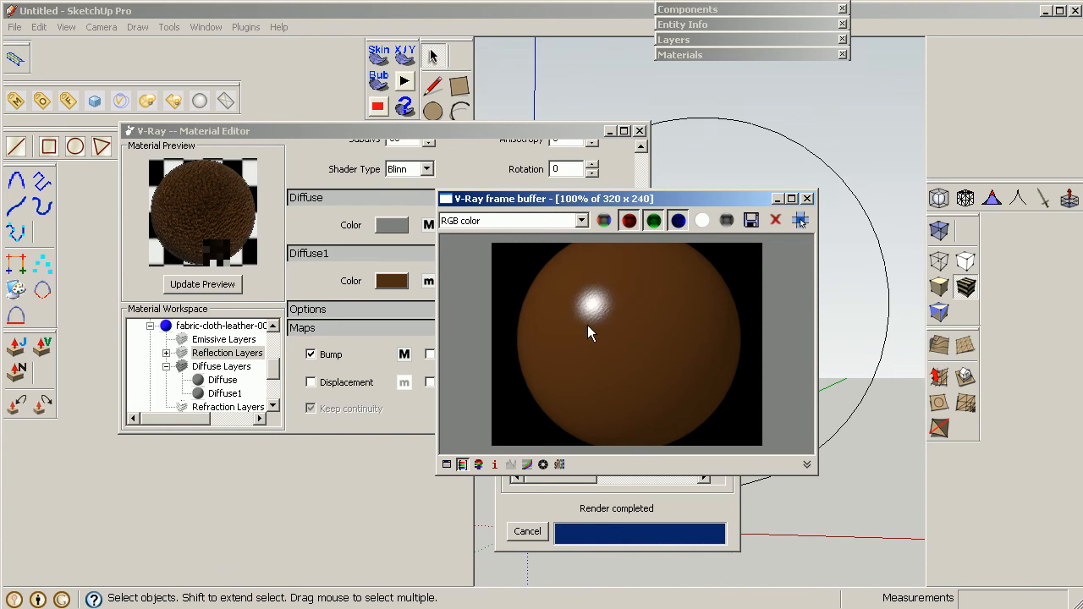
scroll(589, 311, up, 2)
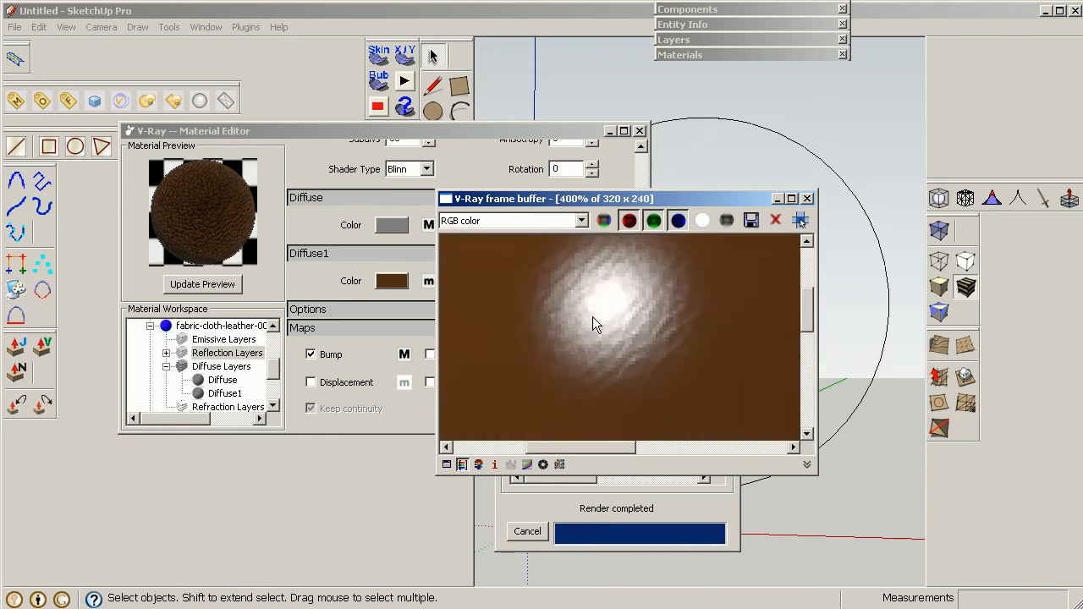
Inspect the bump-mapped sphere at reduced zoom, down to 100%, and close the frame buffer.
scroll(641, 372, down, 1)
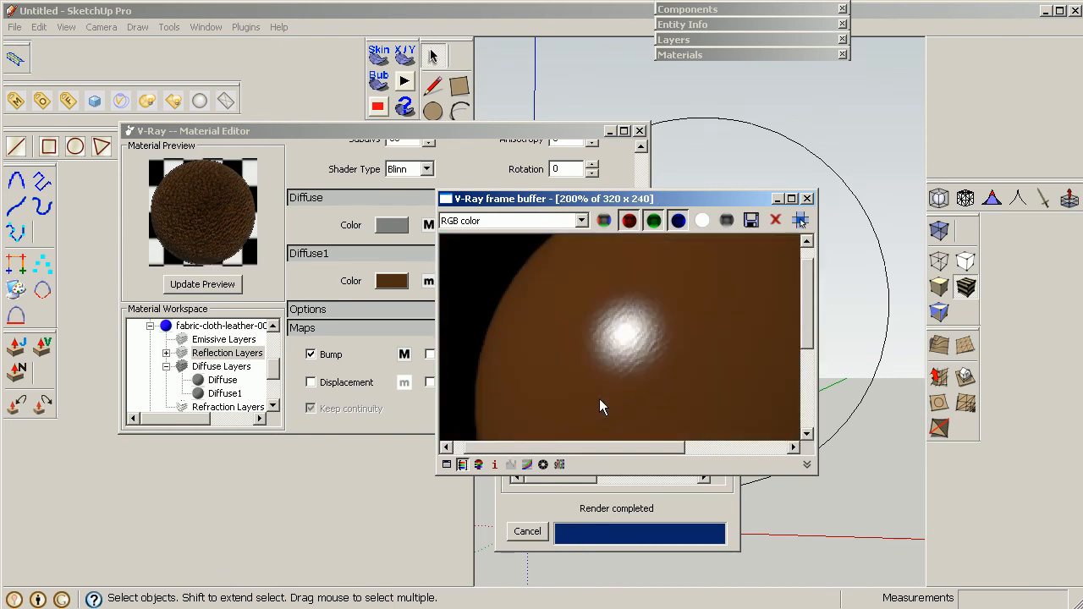
scroll(660, 357, down, 1)
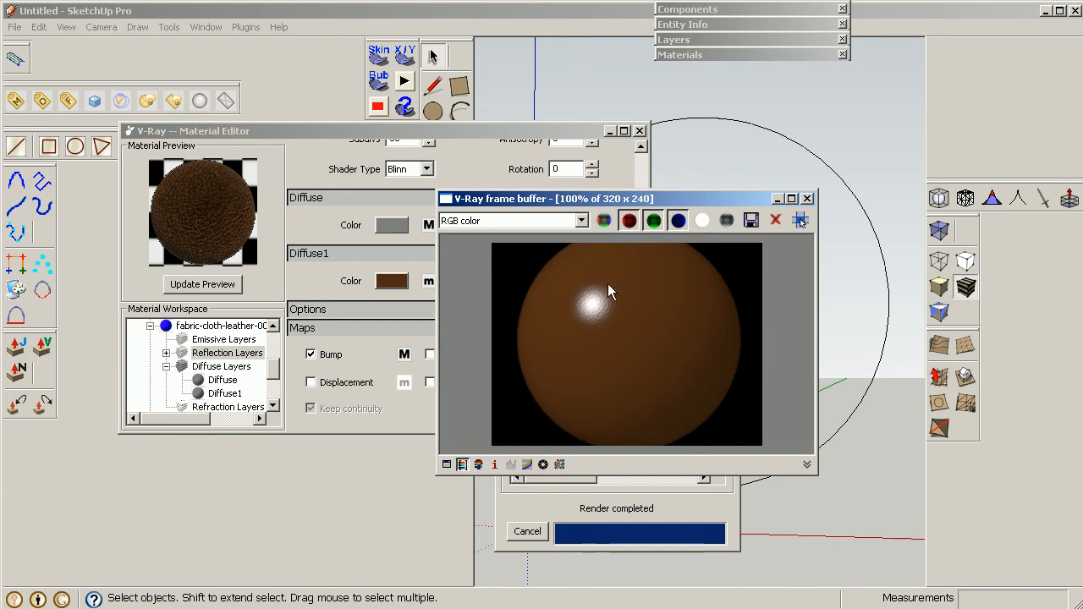
scroll(607, 311, up, 1)
scroll(585, 307, down, 1)
click(807, 198)
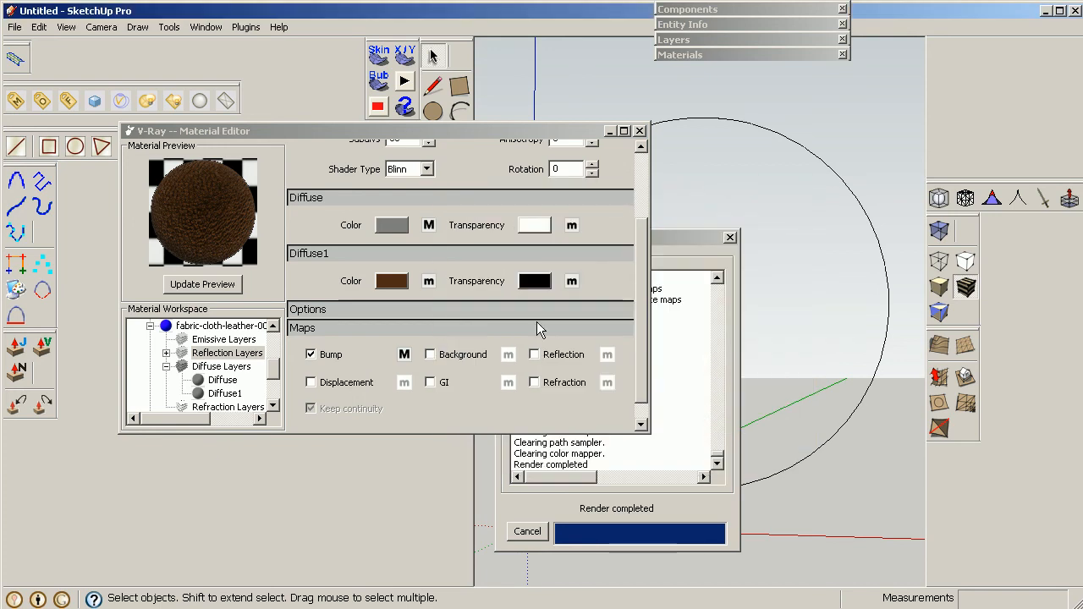
Invert the leather material's bump bitmap together with its alpha and apply the texture change.
click(404, 354)
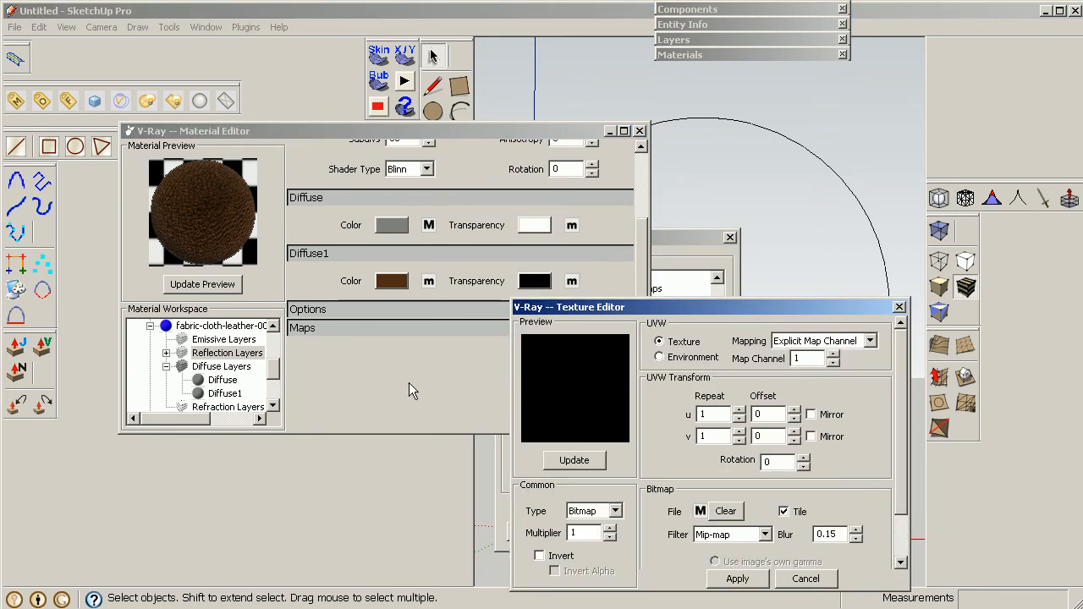
click(549, 557)
click(570, 572)
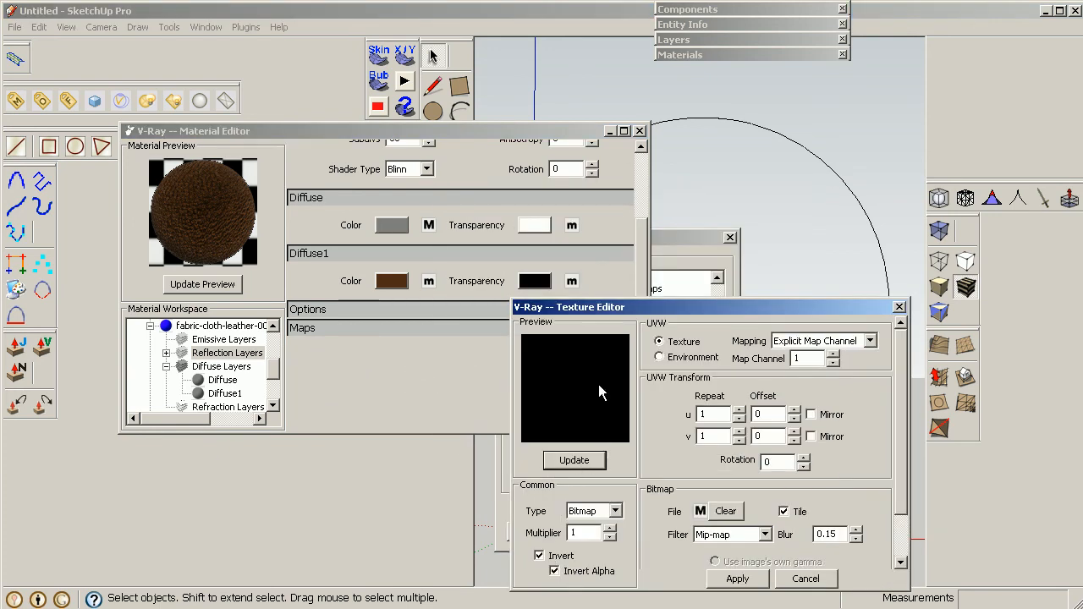
click(737, 579)
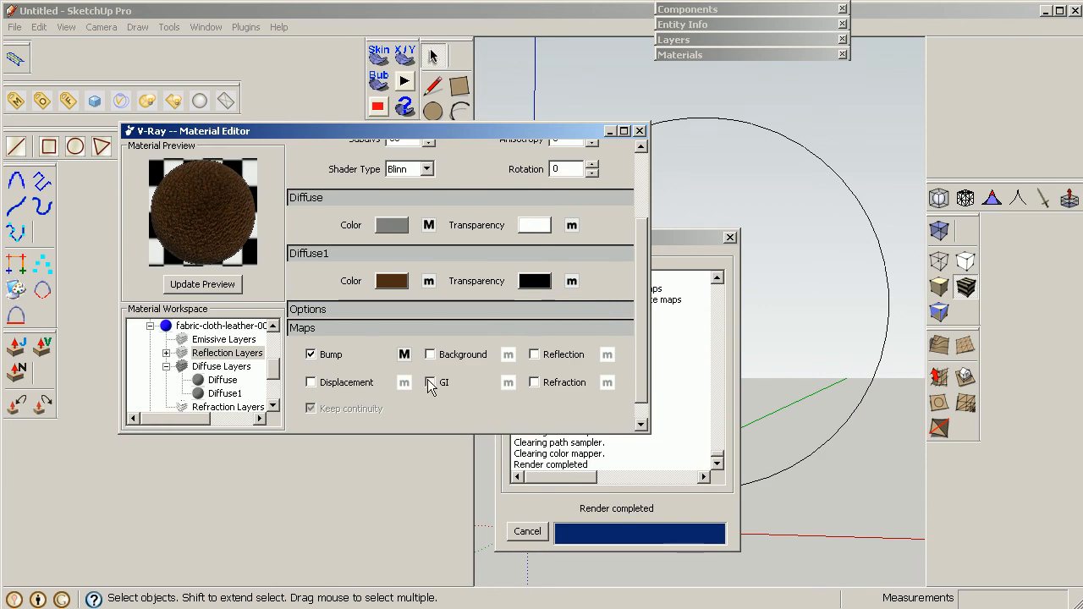
Test-render the sphere with the inverted bump map and close the frame buffer.
scroll(645, 296, up, 3)
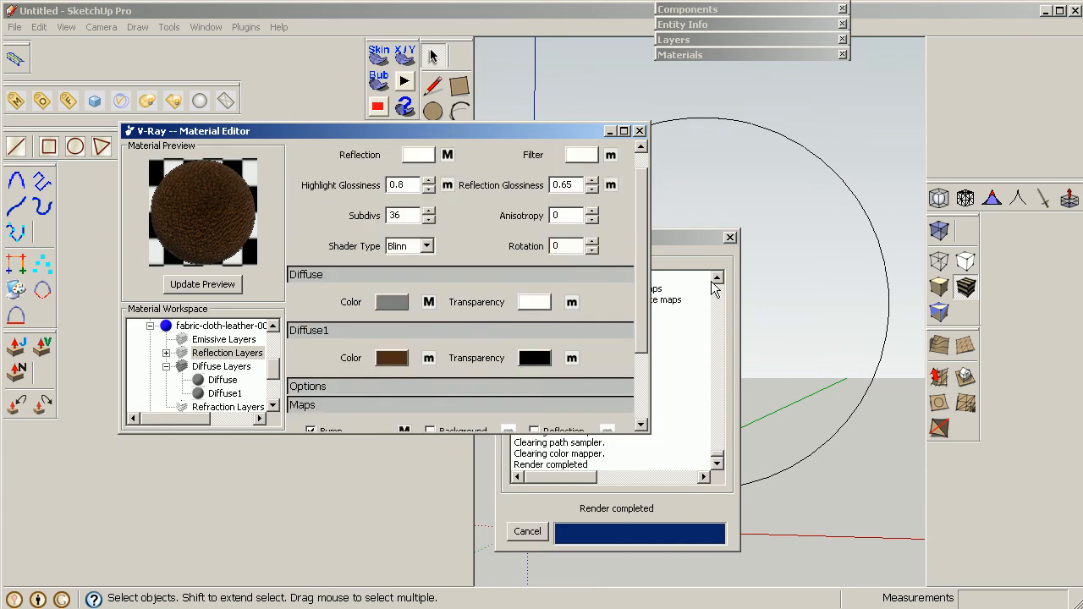
click(70, 106)
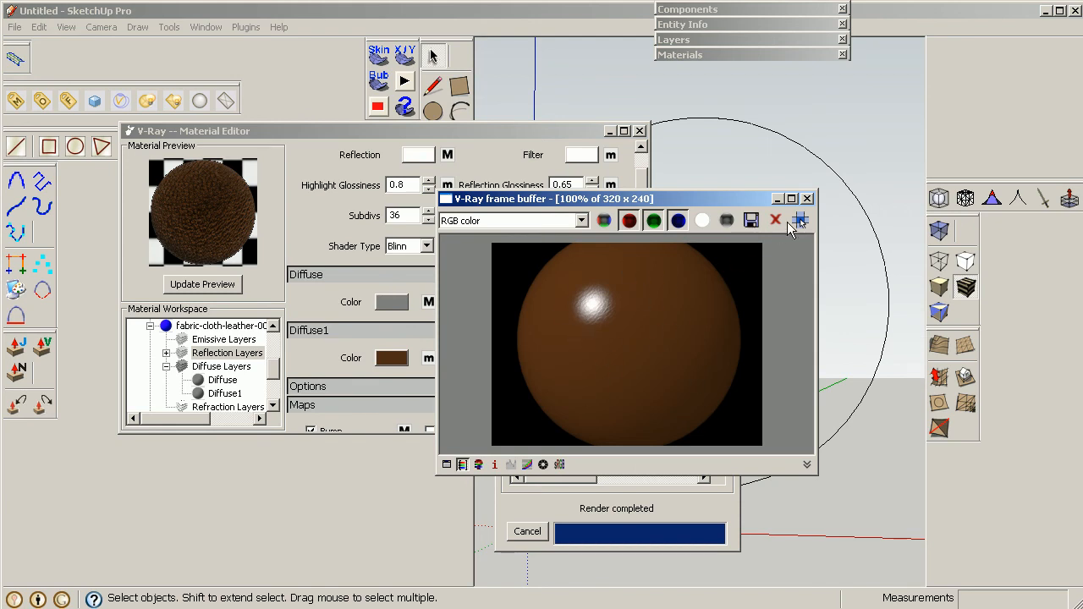
click(806, 197)
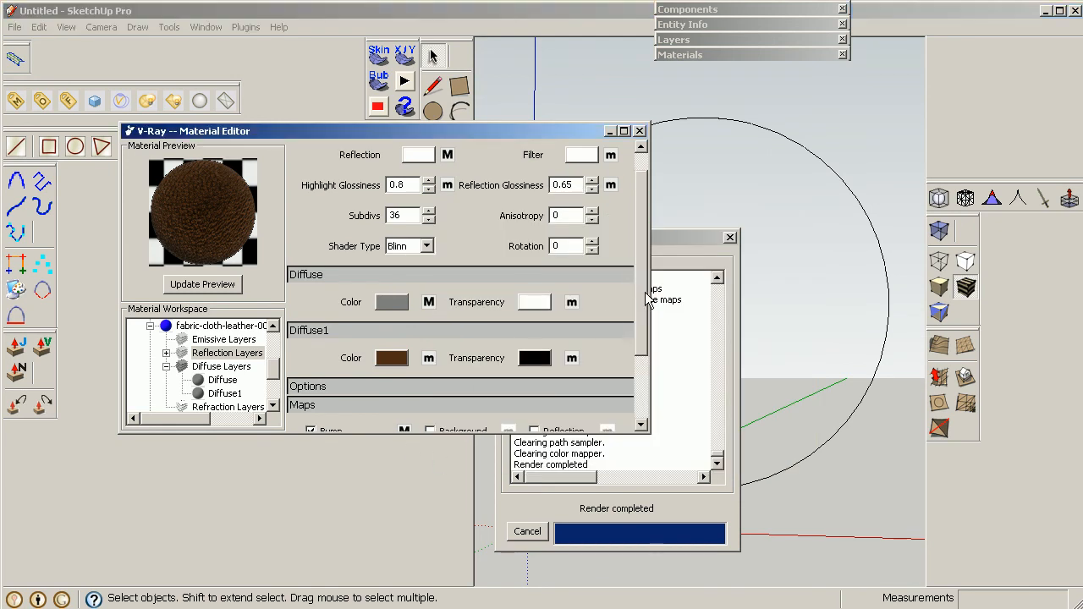
Enable displacement on the leather material and apply a Noise texture with size 10 to it.
scroll(647, 301, down, 3)
click(310, 360)
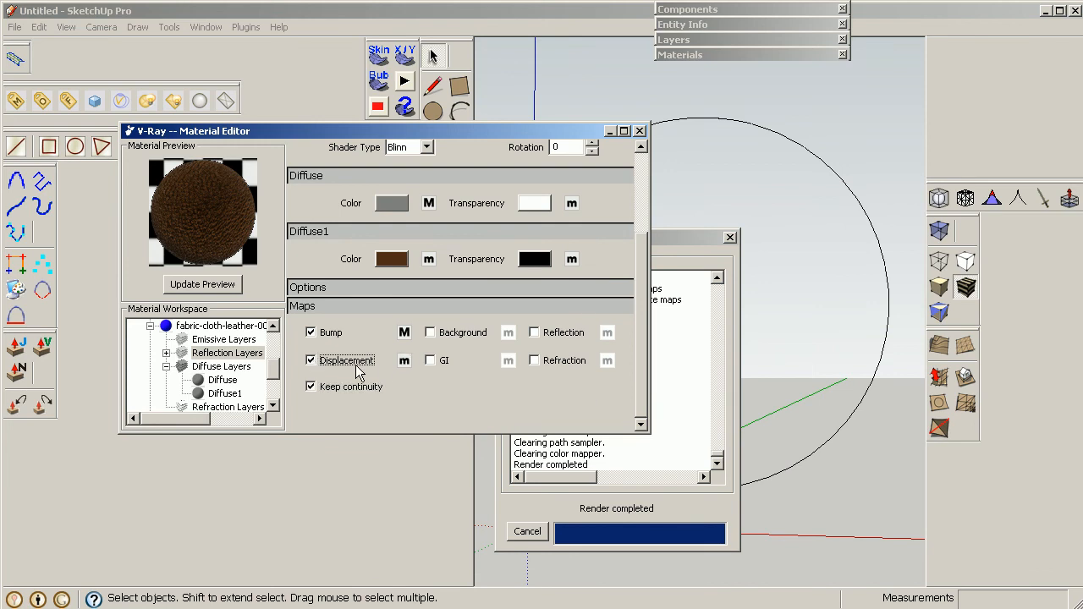
click(403, 360)
click(610, 511)
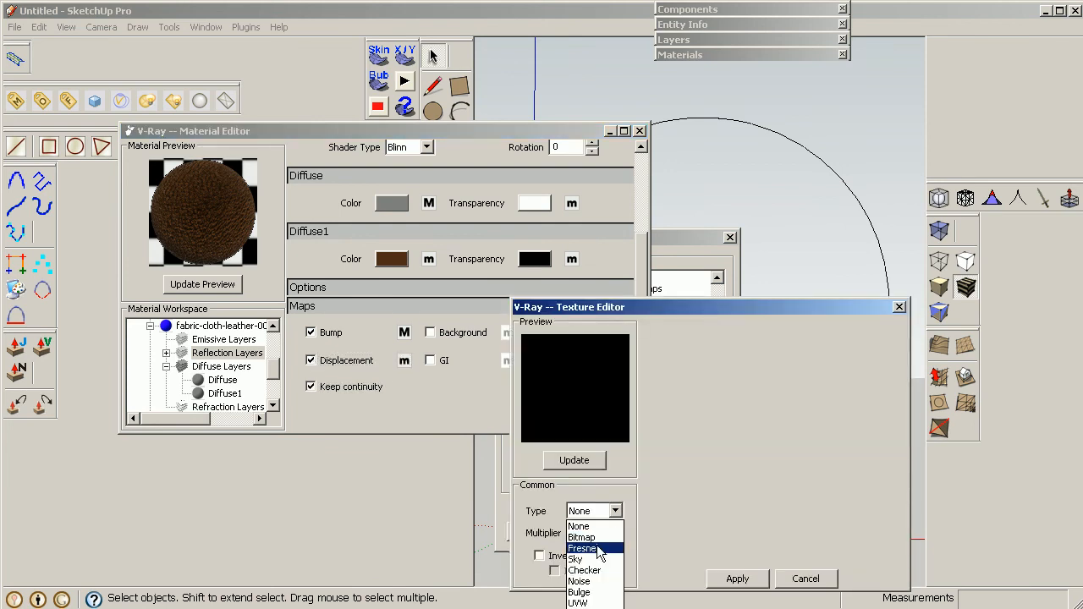
click(594, 579)
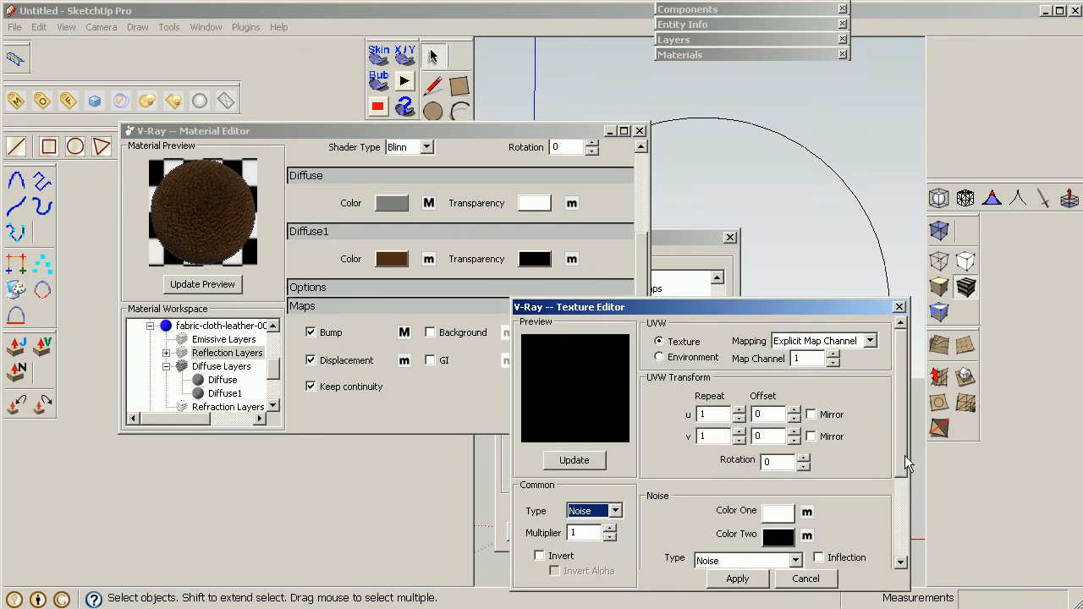
drag(905, 464, 903, 544)
click(725, 515)
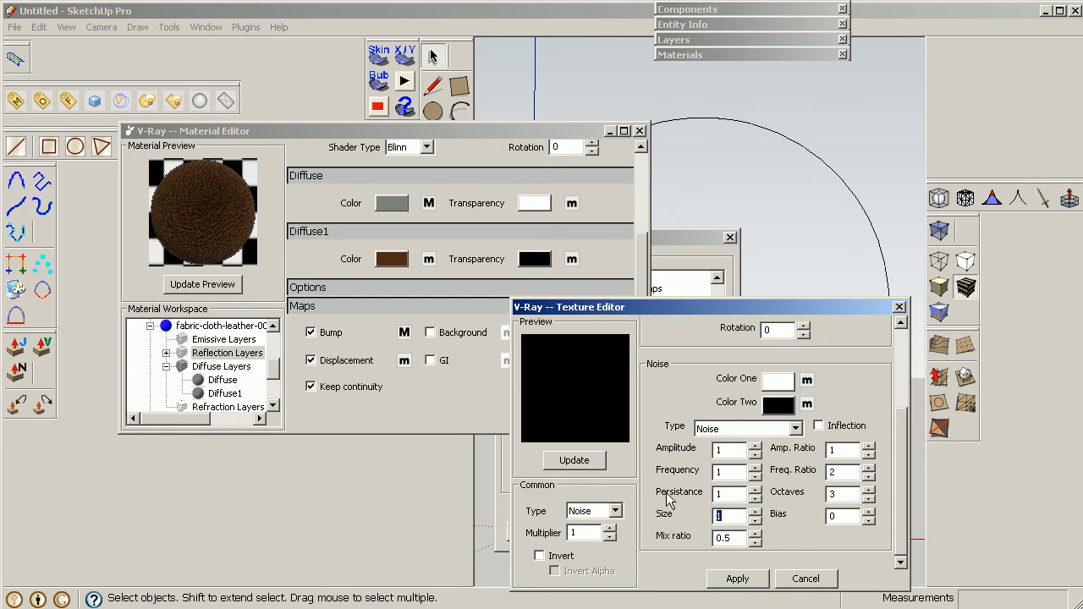
text(10)
click(751, 582)
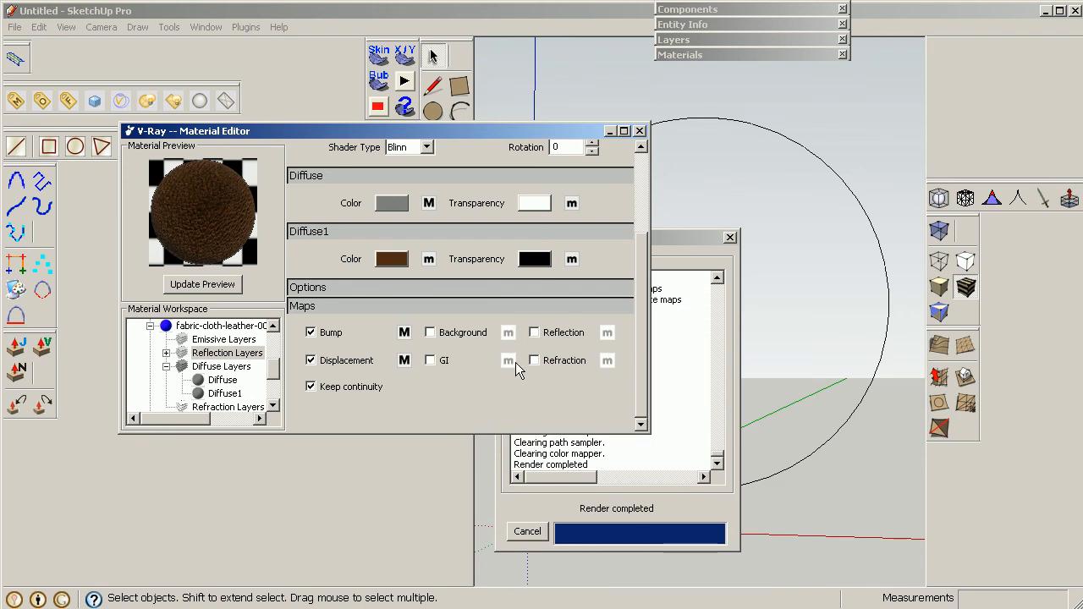
Test-render the displaced sphere, and set the displacement noise's size to 17 and its multiplier to 2.
click(94, 101)
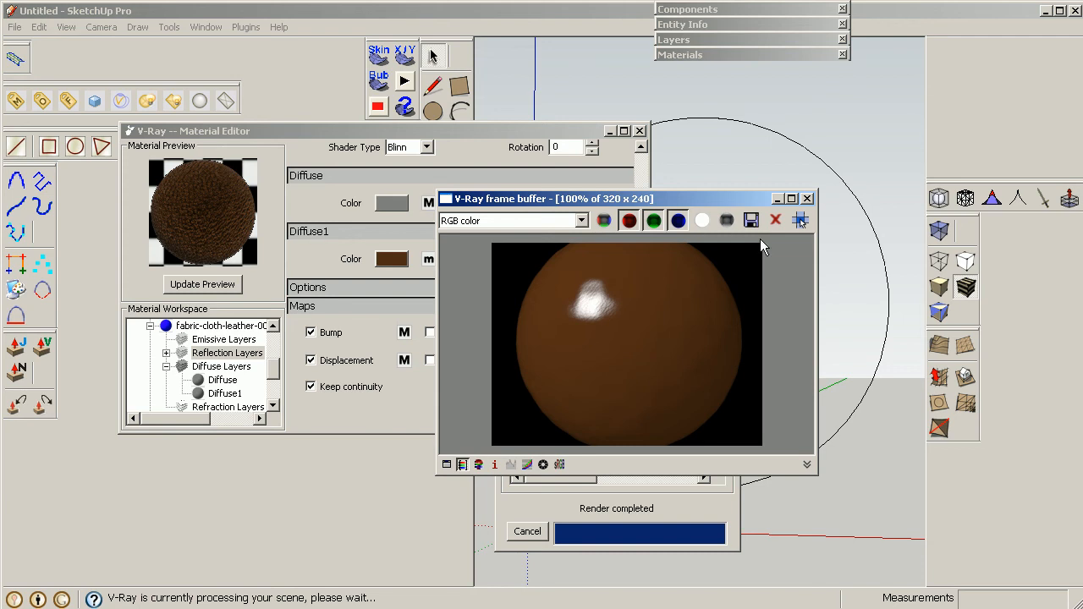
click(807, 198)
click(403, 359)
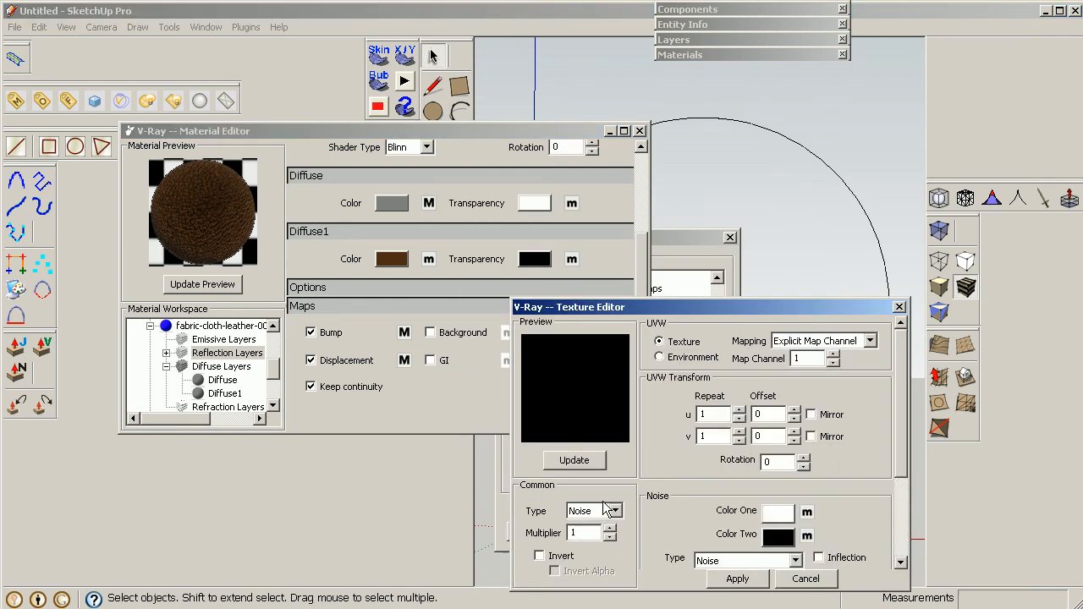
drag(900, 450, 861, 541)
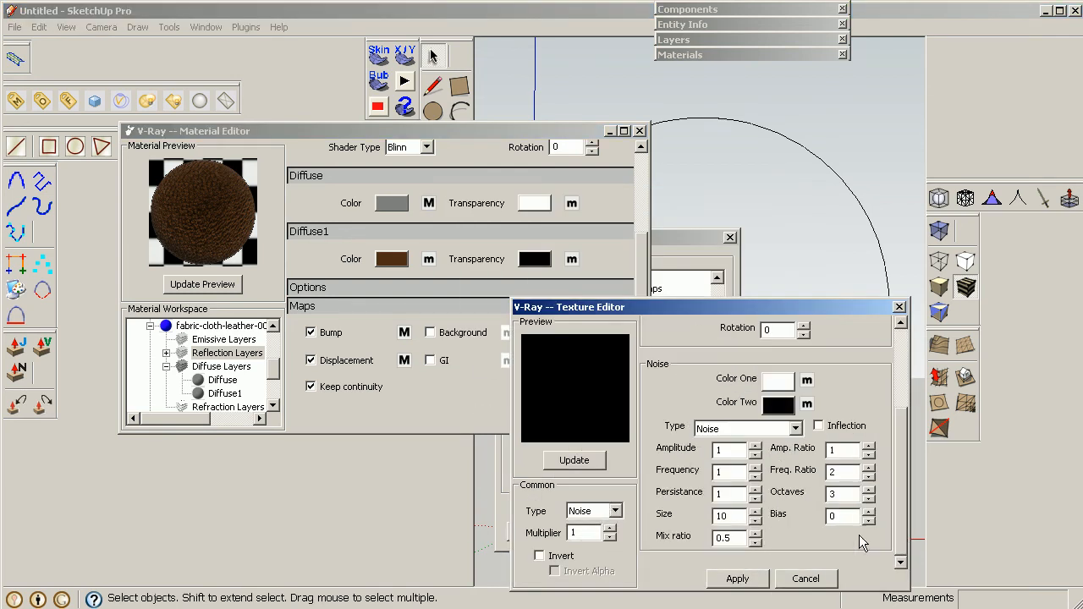
double_click(732, 515)
text(17)
double_click(592, 533)
text(2)
click(747, 579)
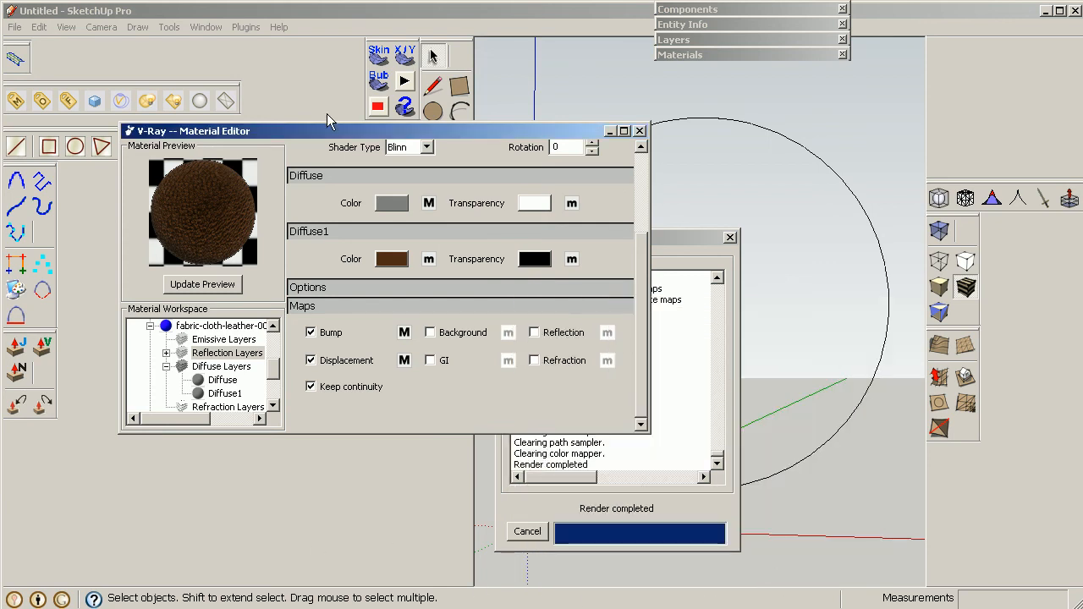
Close the material editor and open the Environment settings of the V-Ray render options.
click(640, 131)
click(15, 102)
click(639, 130)
click(42, 101)
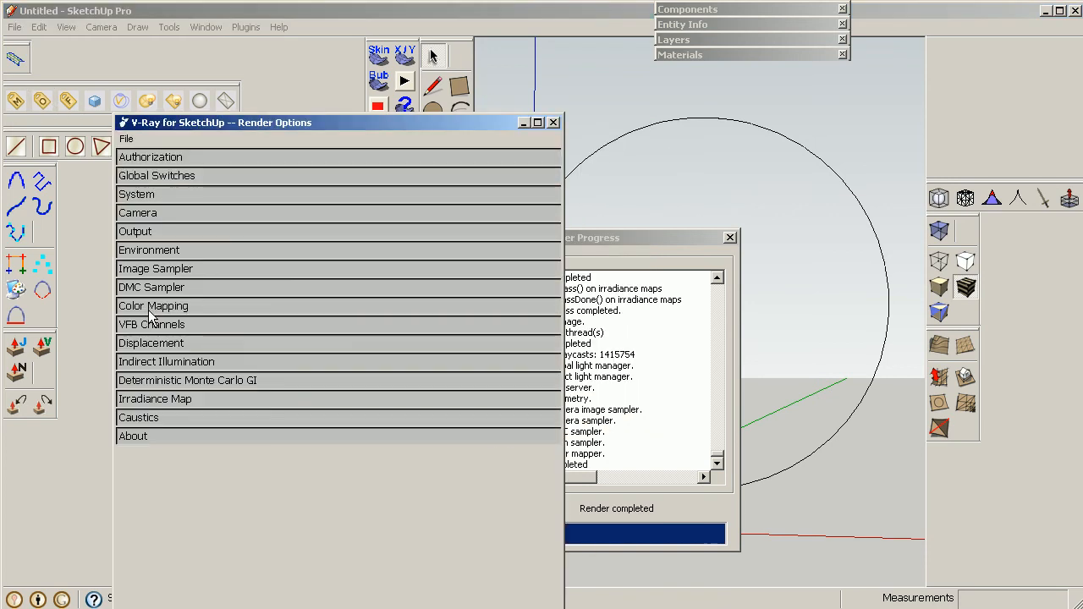
click(146, 253)
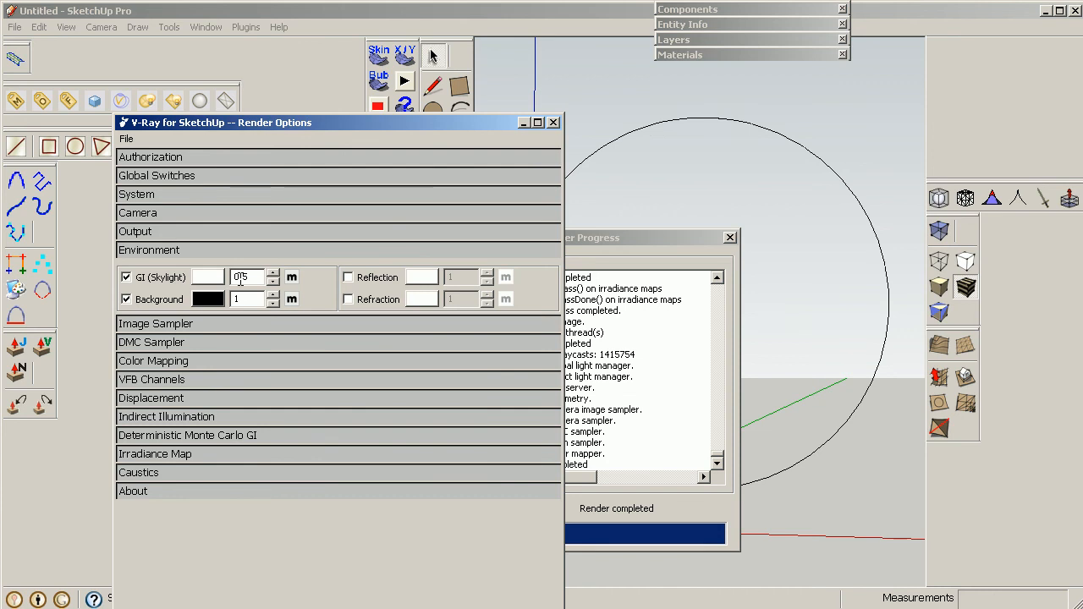
Apply the DH222SN spherical map as a bitmap to the GI skylight, using spherical environment mapping.
click(291, 278)
click(616, 511)
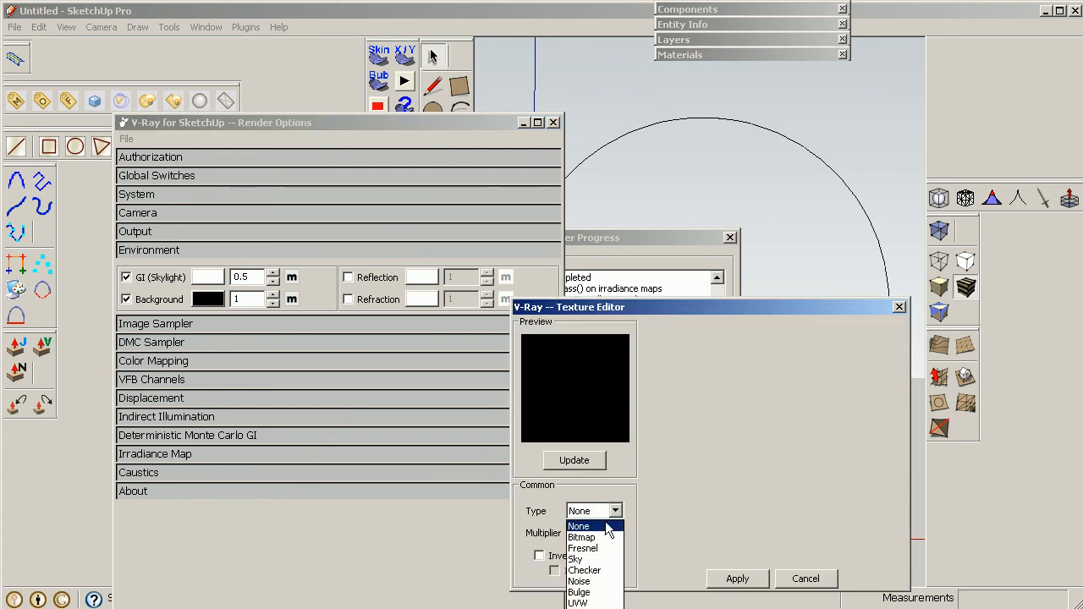
click(592, 534)
click(700, 512)
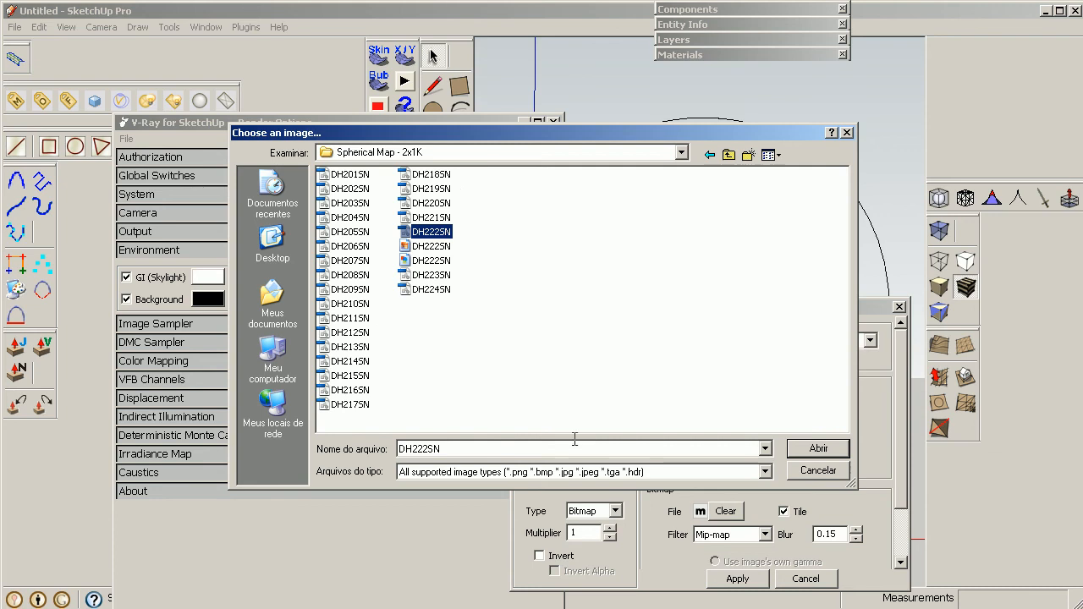
click(818, 453)
click(587, 462)
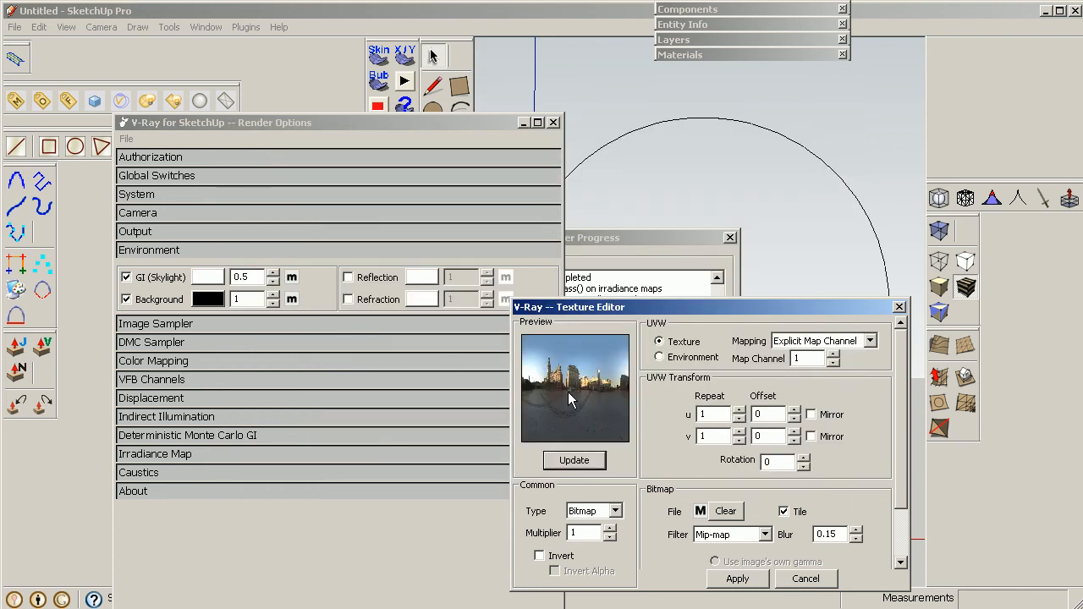
click(659, 358)
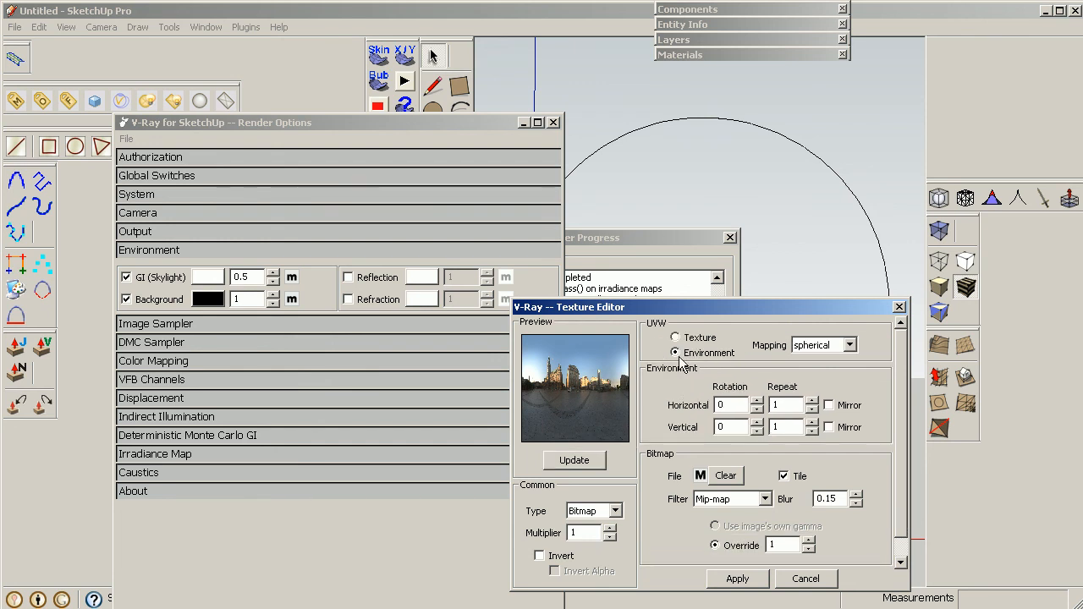
click(580, 461)
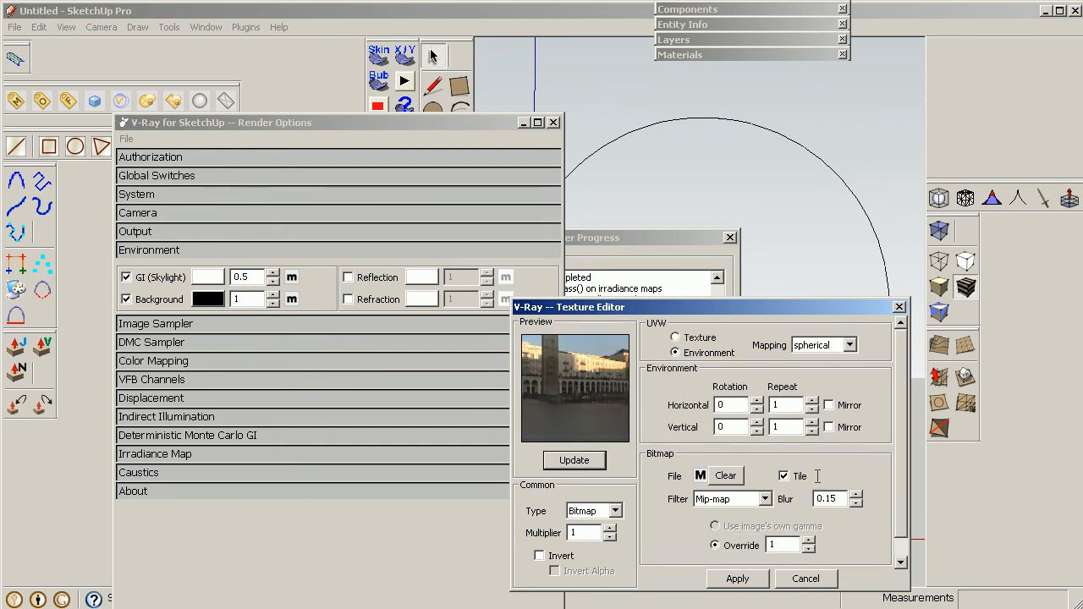
click(737, 578)
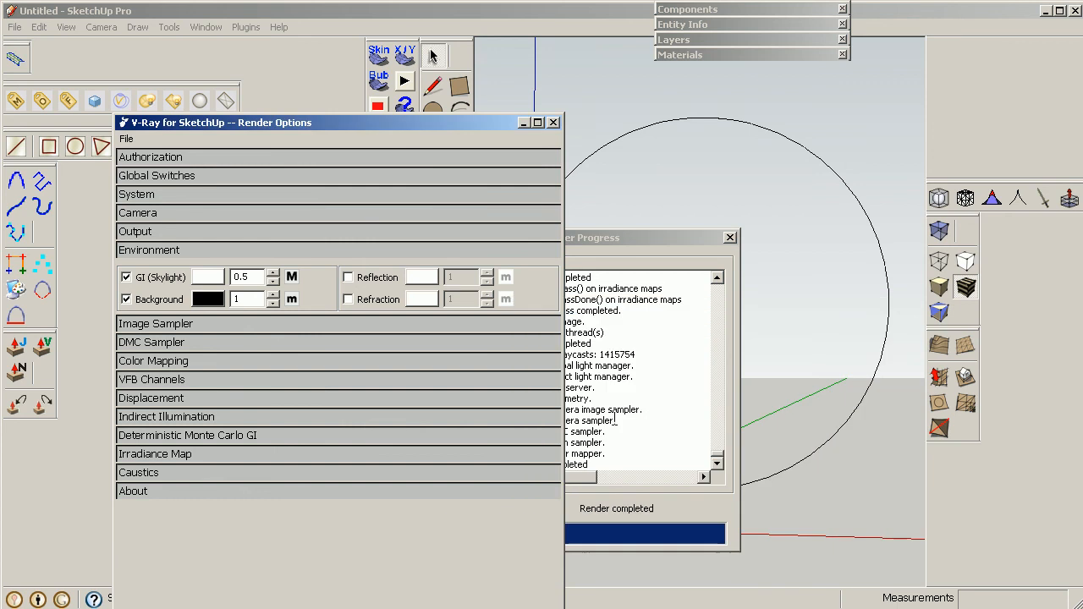
Apply the DH222SN spherical map as a bitmap to the environment background, using spherical environment mapping.
click(291, 299)
click(604, 510)
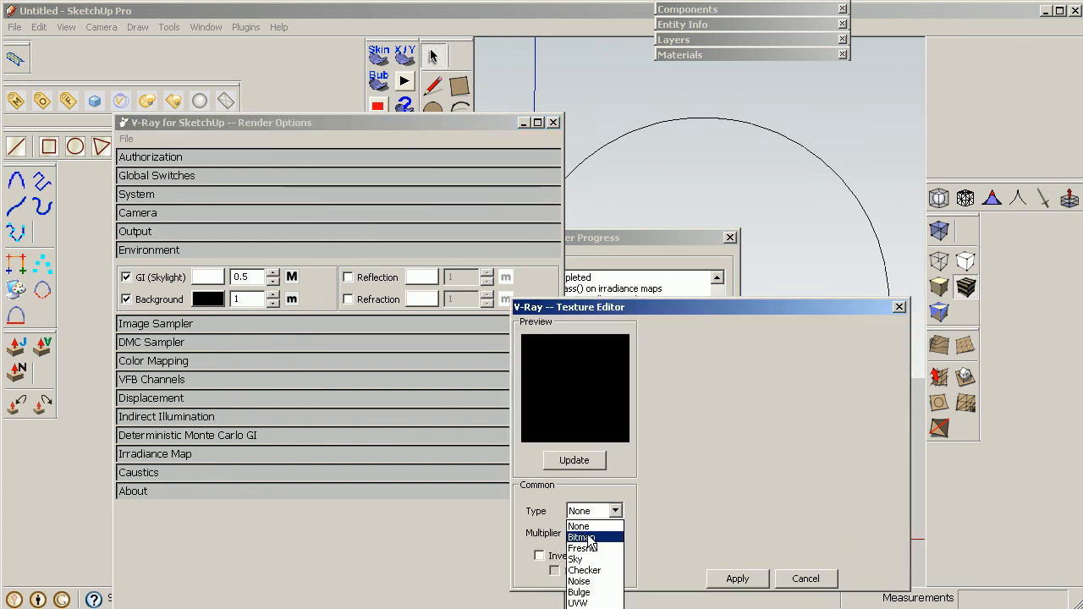
click(582, 538)
click(700, 511)
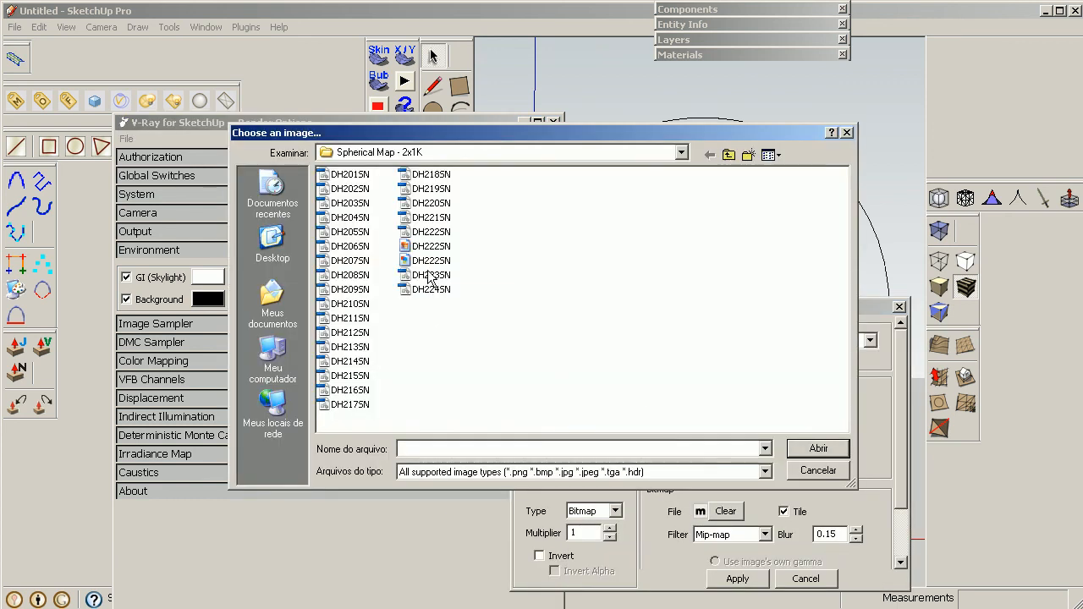
click(431, 231)
click(806, 452)
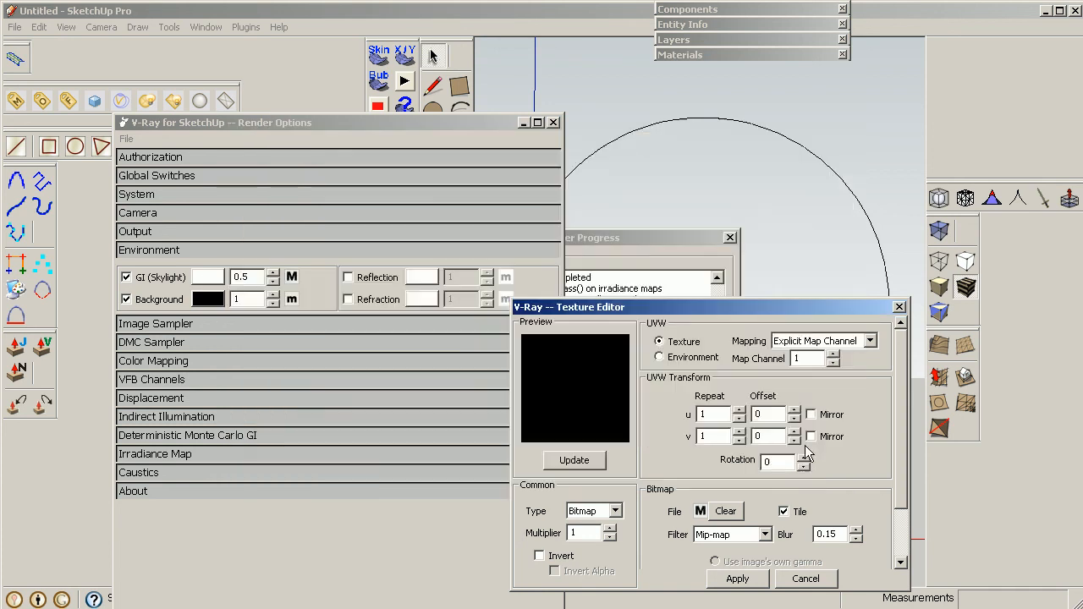
click(575, 460)
click(659, 357)
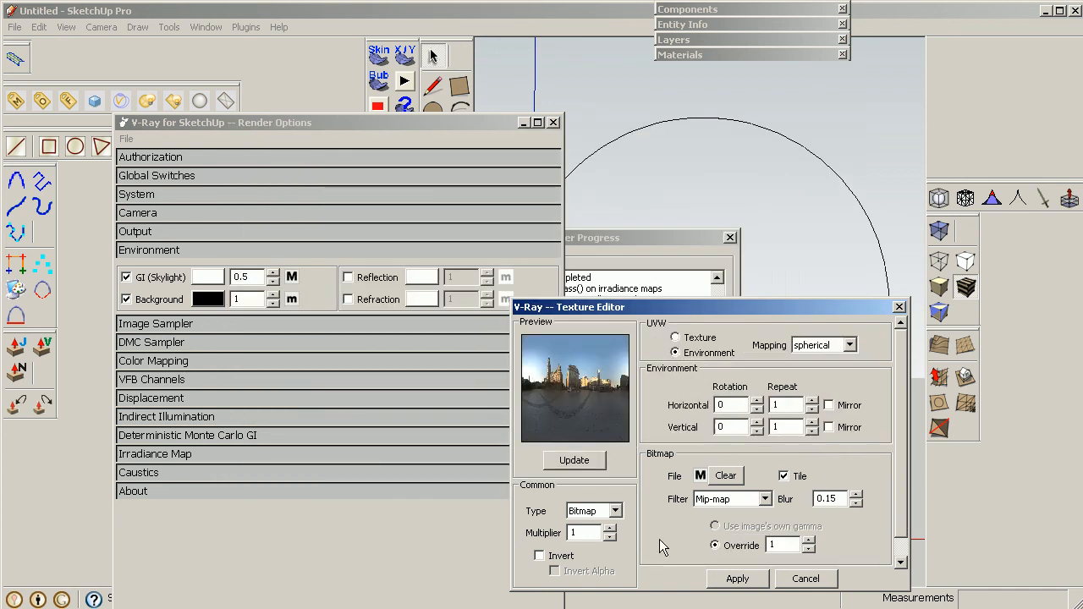
click(750, 581)
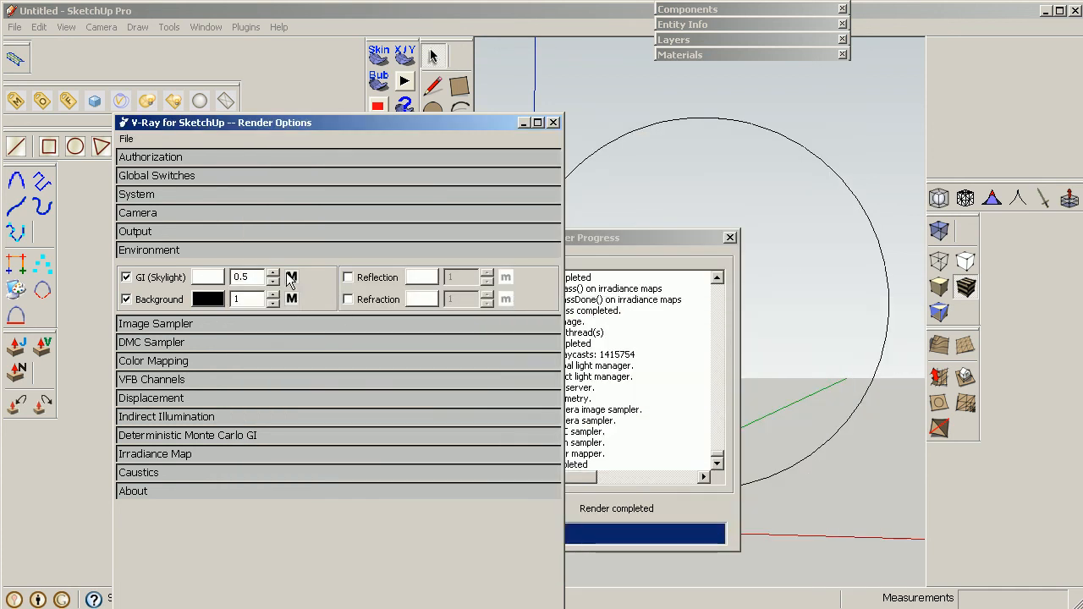
Lock the output image aspect and set the render width to 1600 for a 1600 × 1200 image.
click(208, 252)
click(213, 231)
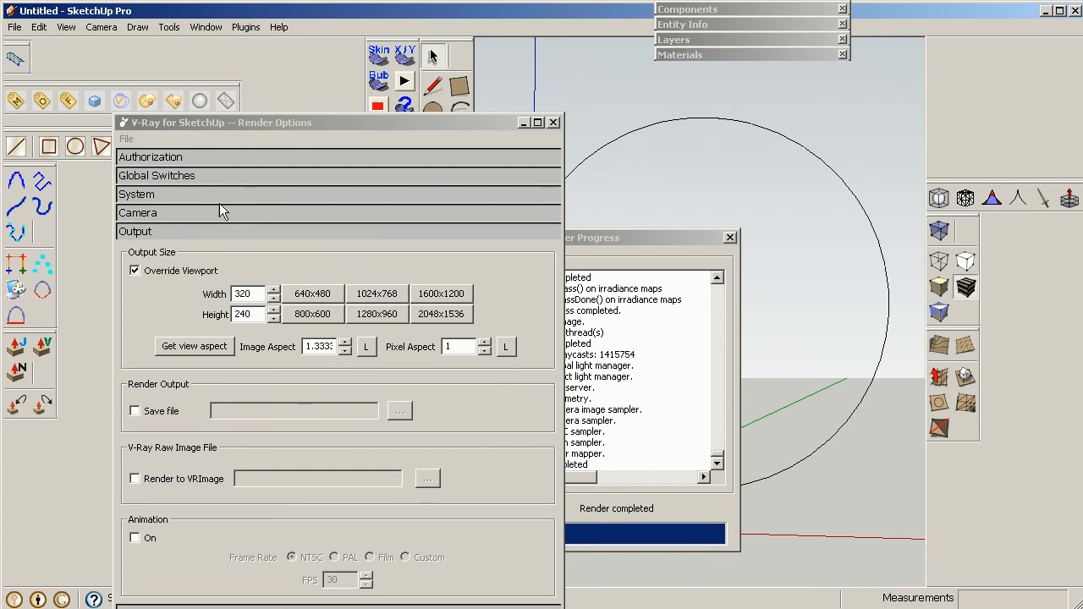
click(366, 346)
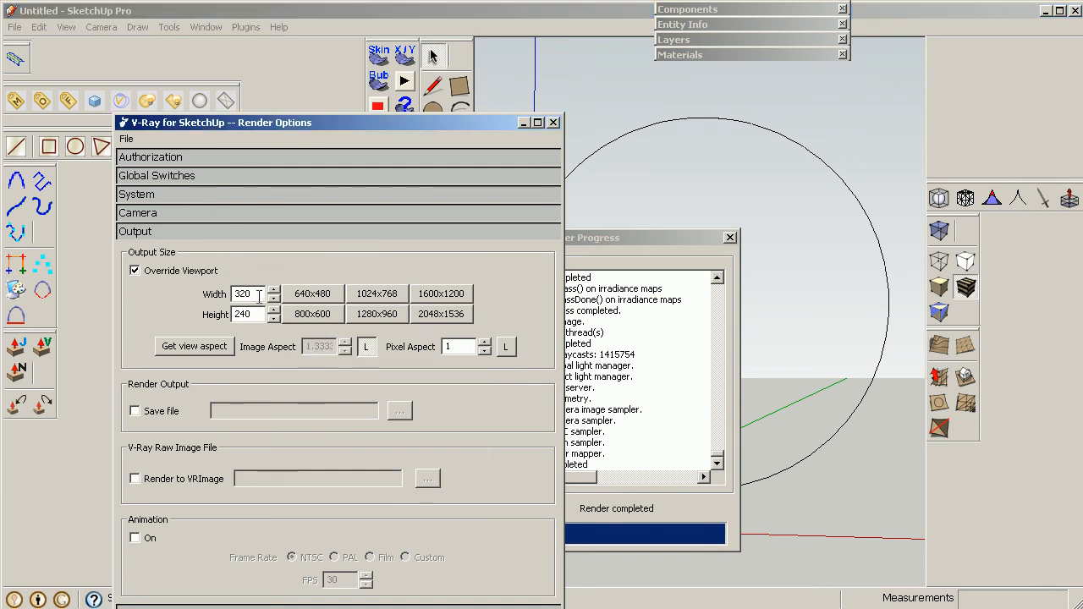
drag(259, 296, 182, 305)
text(1600)
key(Return)
click(180, 315)
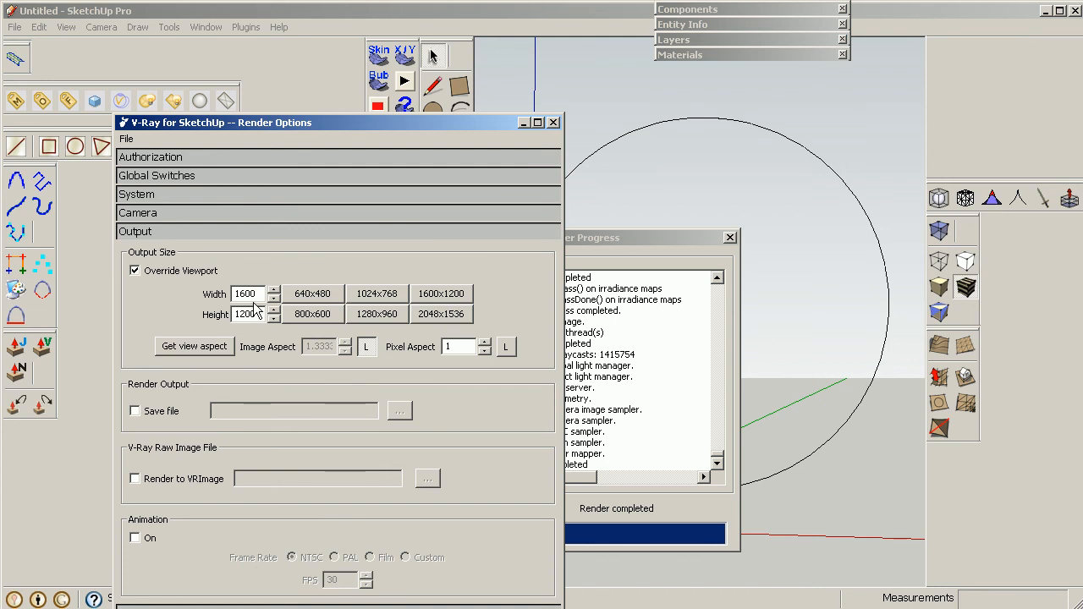
click(500, 5)
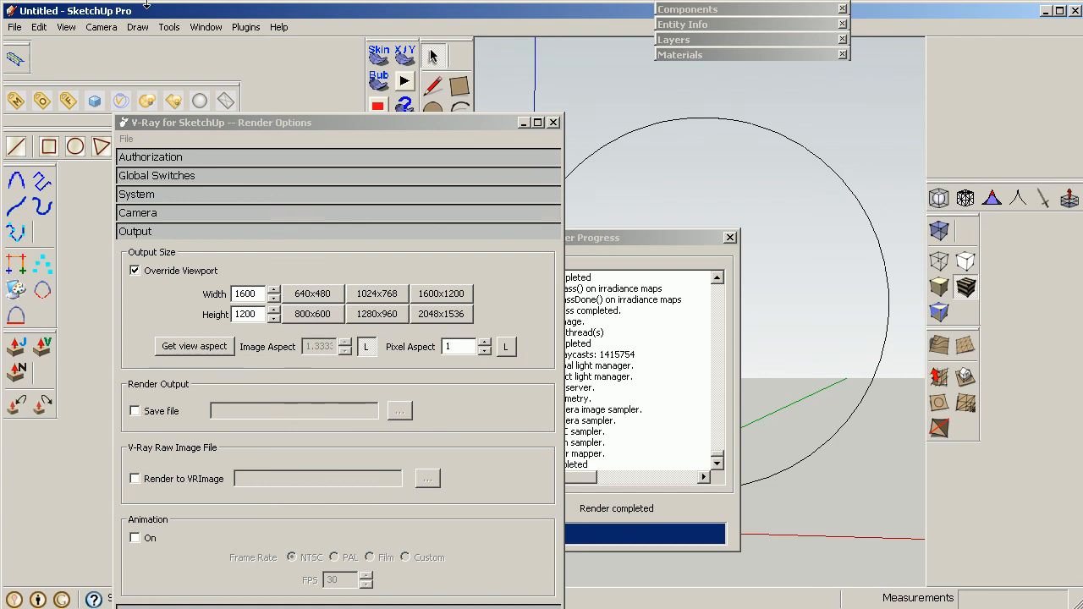
Render the sphere at 1600 × 1200, put the finished render away and bring up the material editor.
click(96, 105)
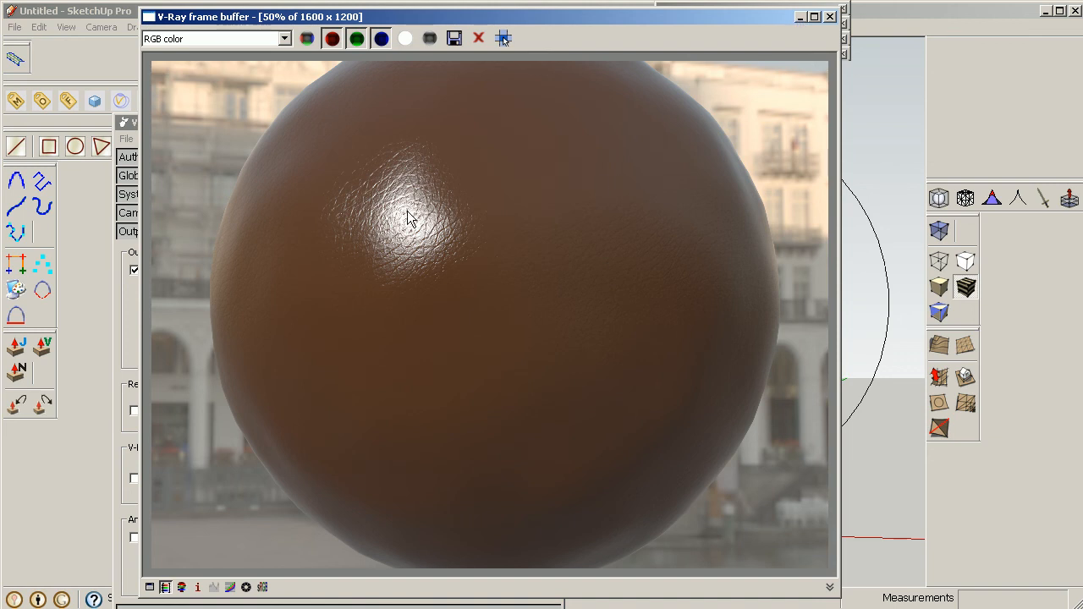
click(801, 18)
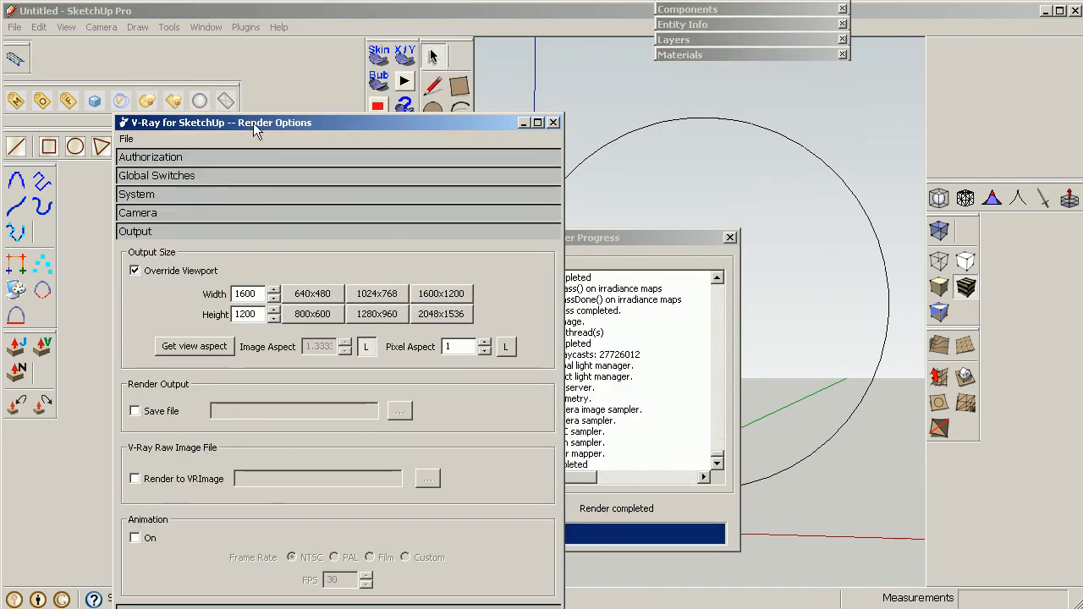
click(120, 100)
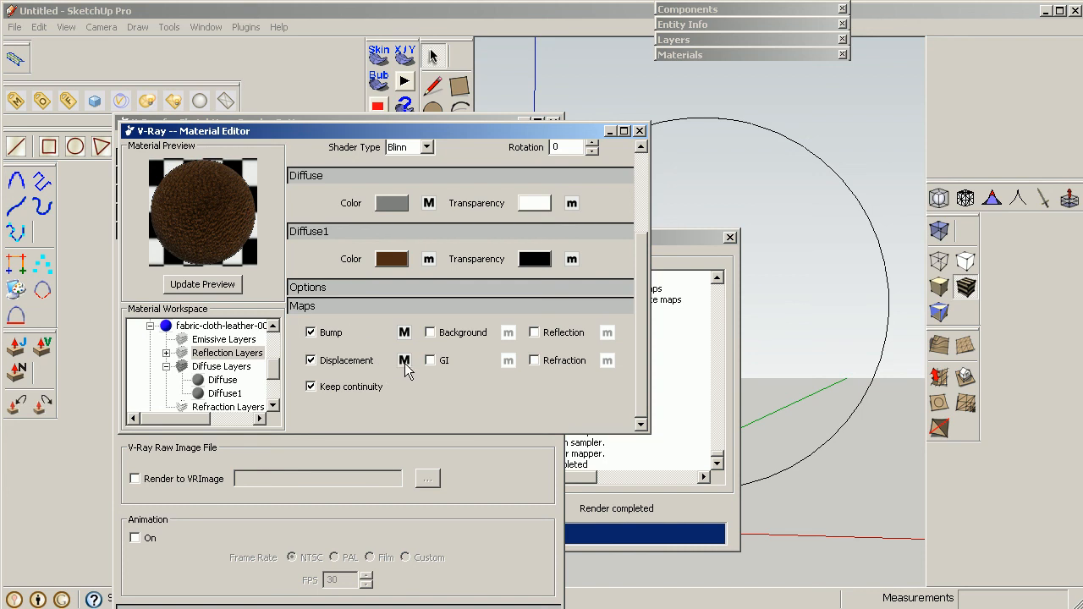
Set the multiplier of the leather material's displacement noise map to 2.5 and apply it.
click(404, 360)
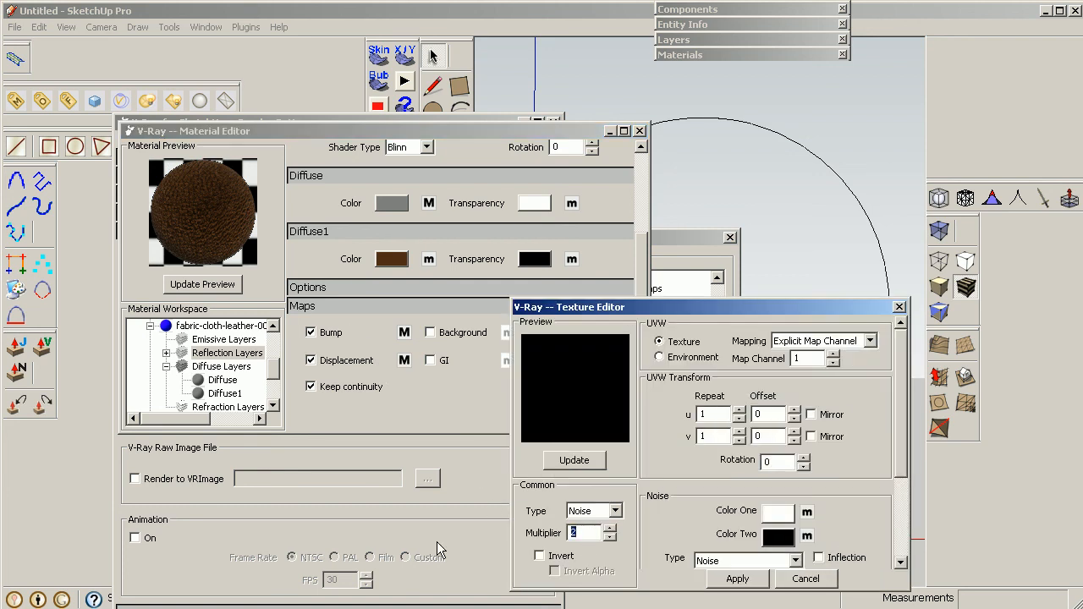
text(2.5)
drag(901, 436, 903, 510)
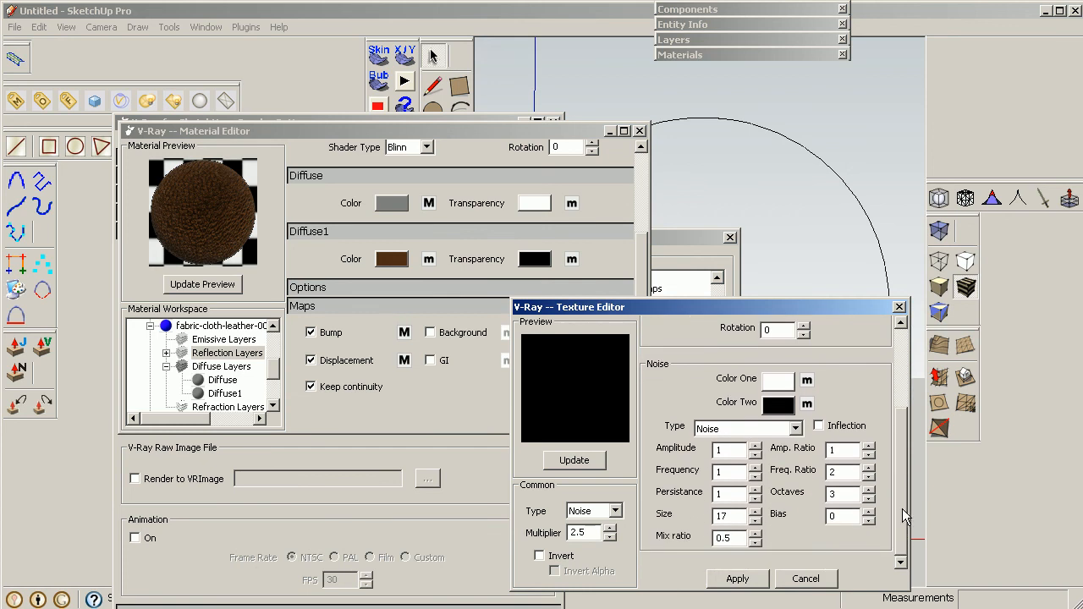
click(732, 584)
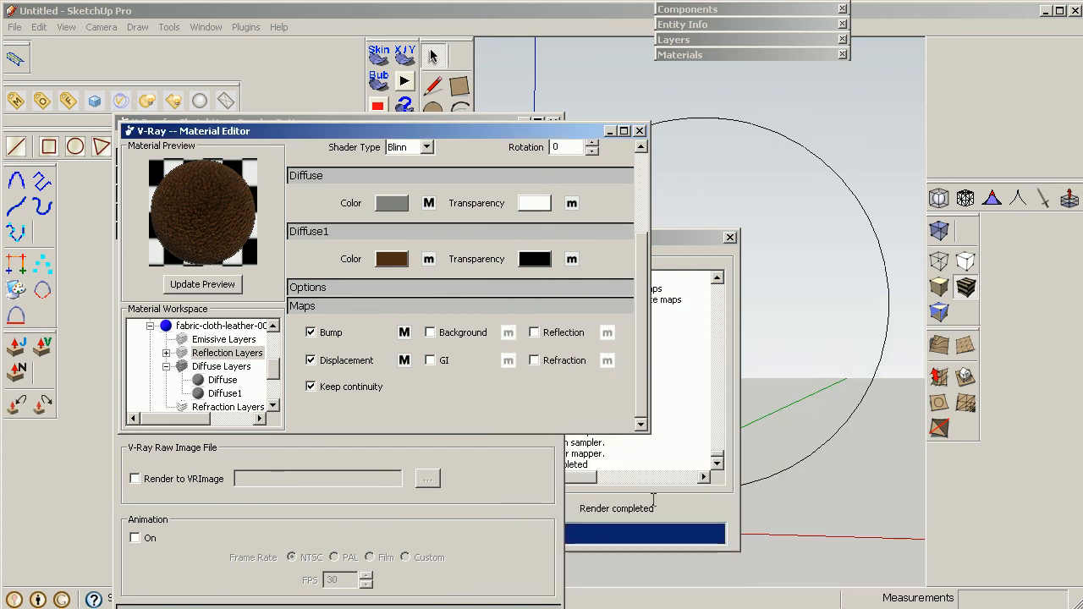
Set the multiplier of the material's bump bitmap to 0.8 and apply it.
click(403, 333)
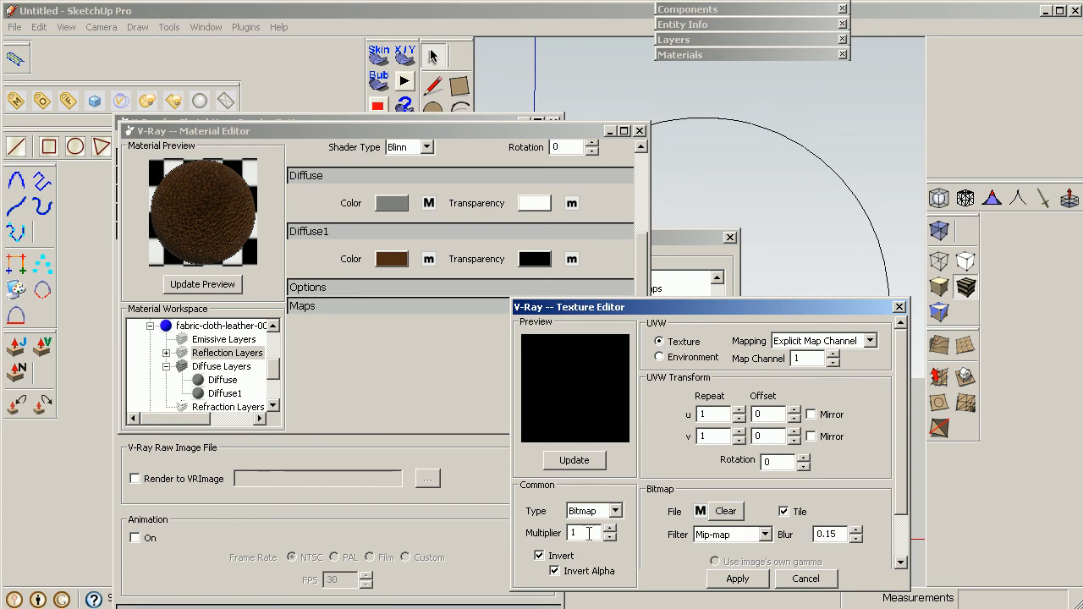
drag(587, 533, 437, 533)
text(.8)
click(725, 579)
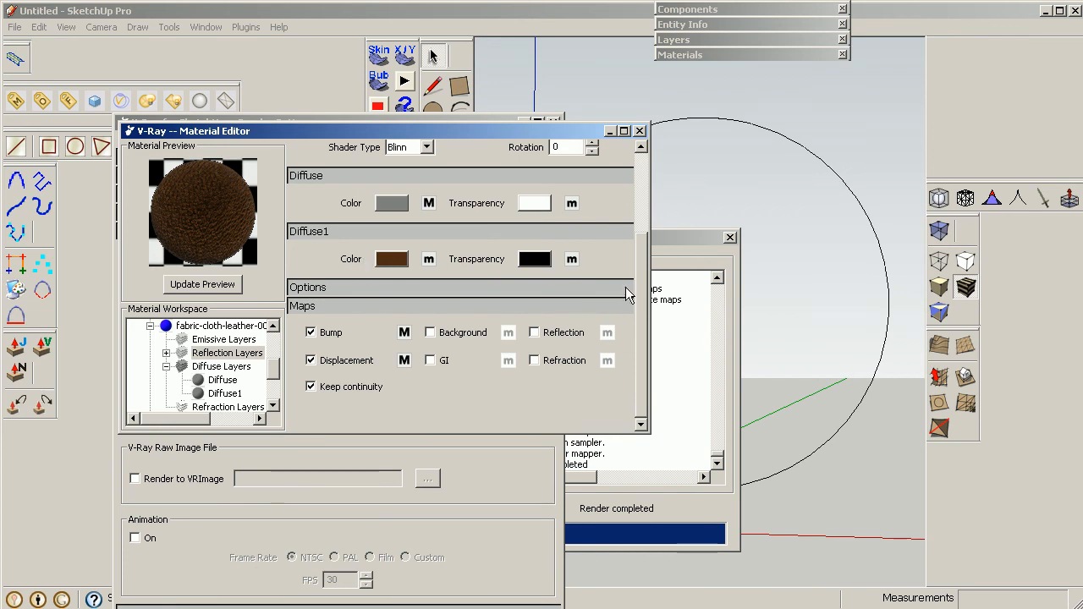
Change the Diffuse1 layer's color to a near-black, RGB 12, 12, 12.
click(396, 262)
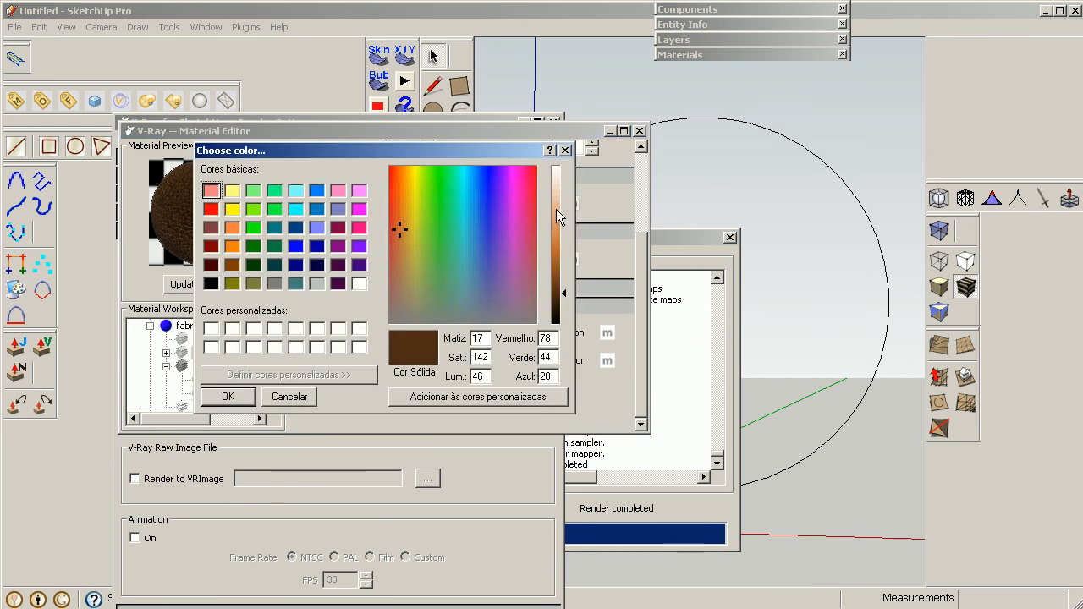
click(211, 284)
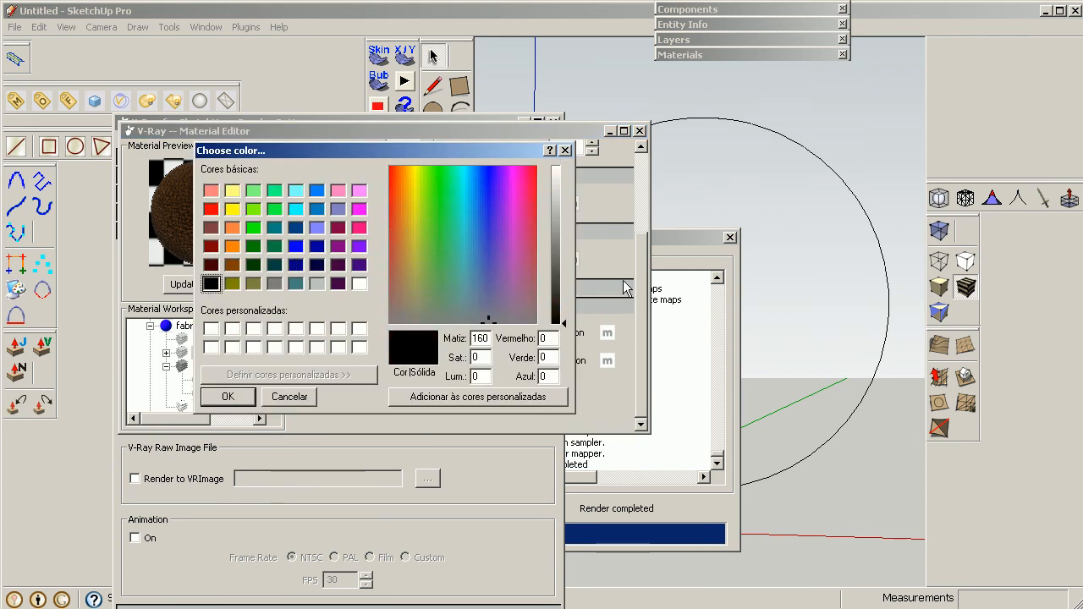
click(561, 319)
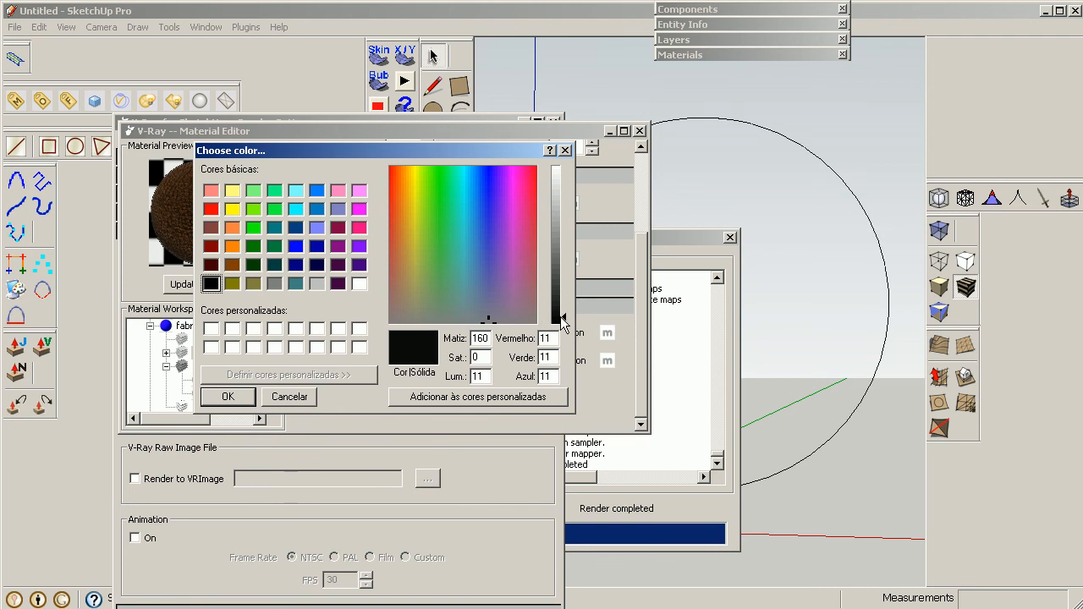
drag(562, 322, 560, 298)
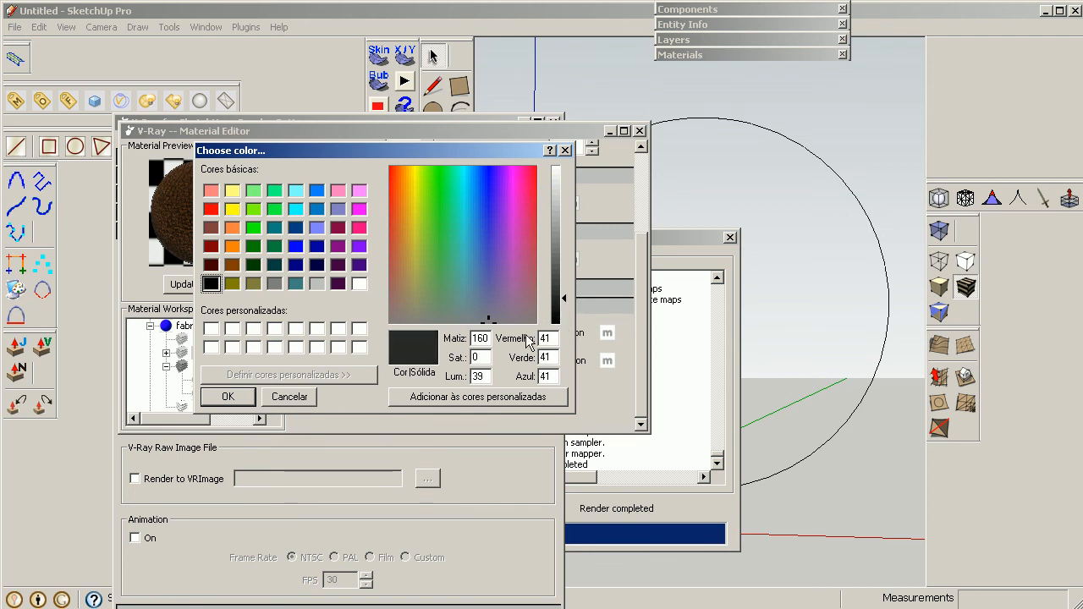
click(561, 309)
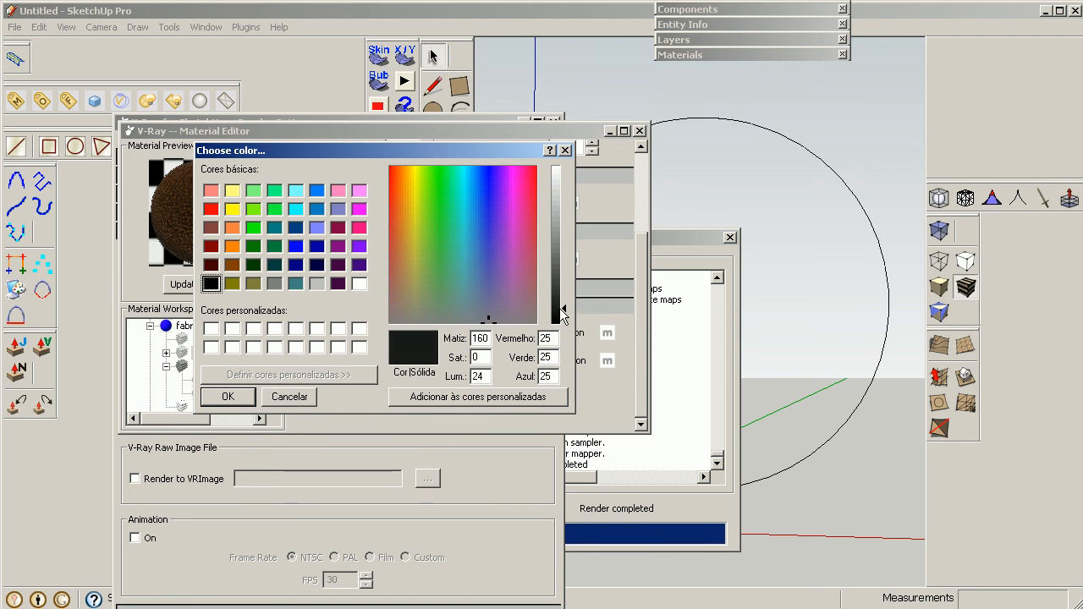
click(247, 397)
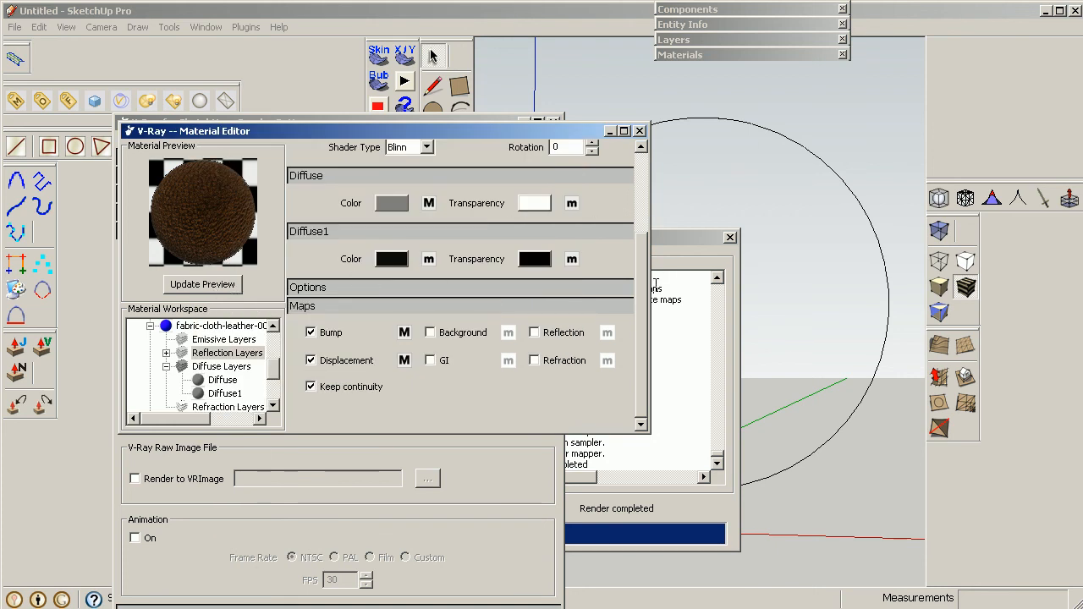
Set the reflection's highlight glossiness to 0.7, render the black leather sphere and put the finished render away.
scroll(508, 253, up, 3)
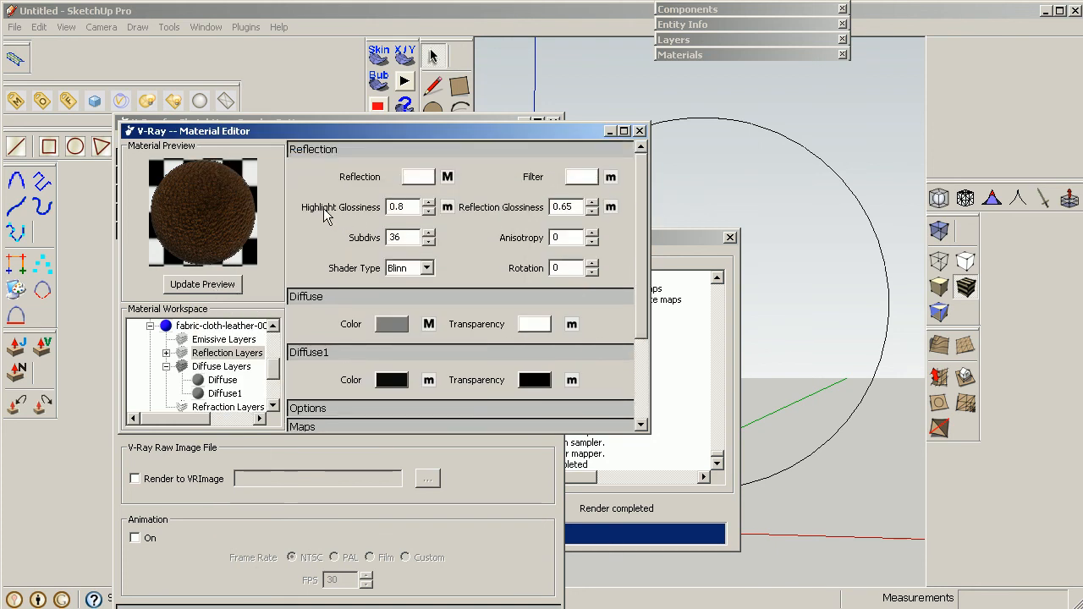
click(429, 212)
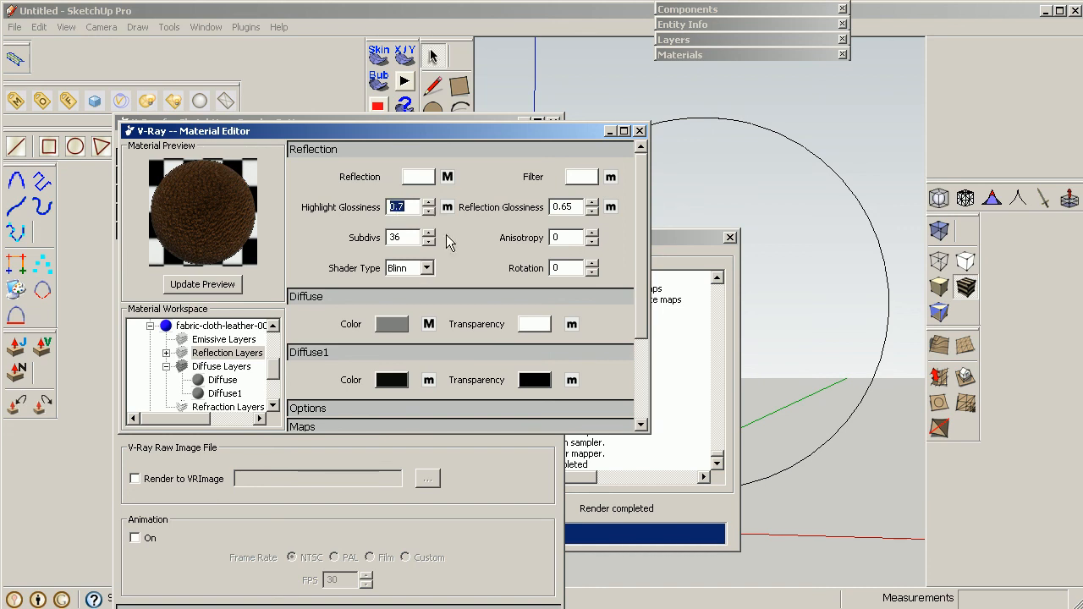
click(394, 208)
click(87, 102)
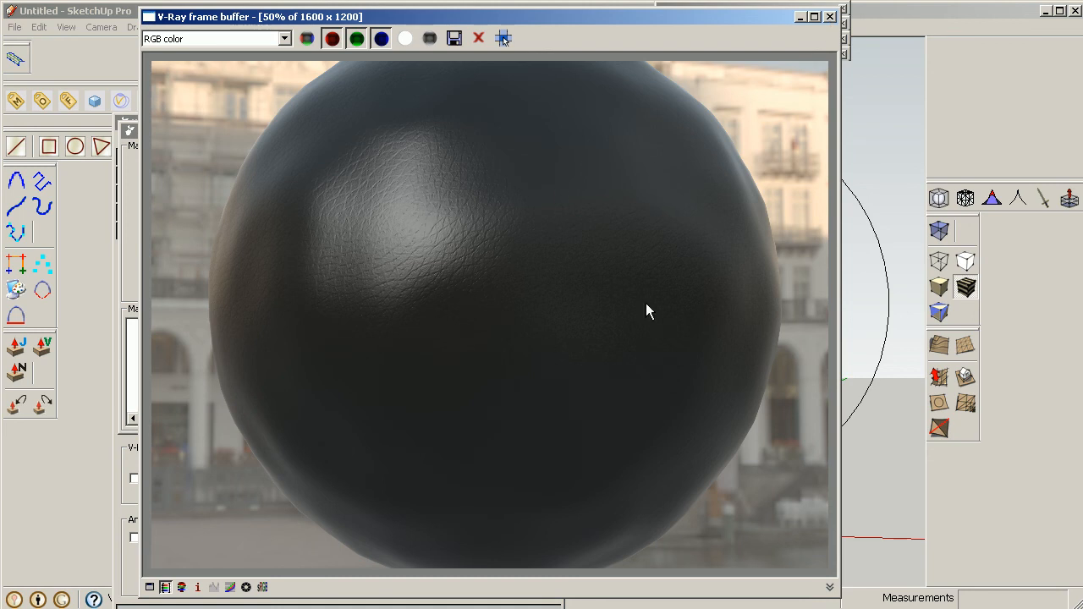
click(800, 16)
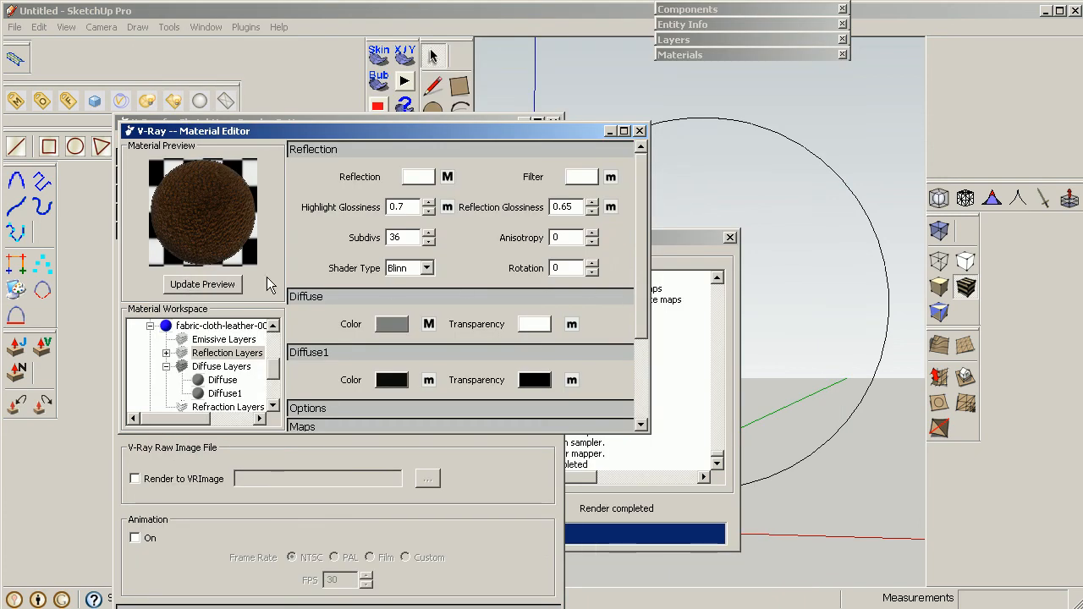
click(391, 384)
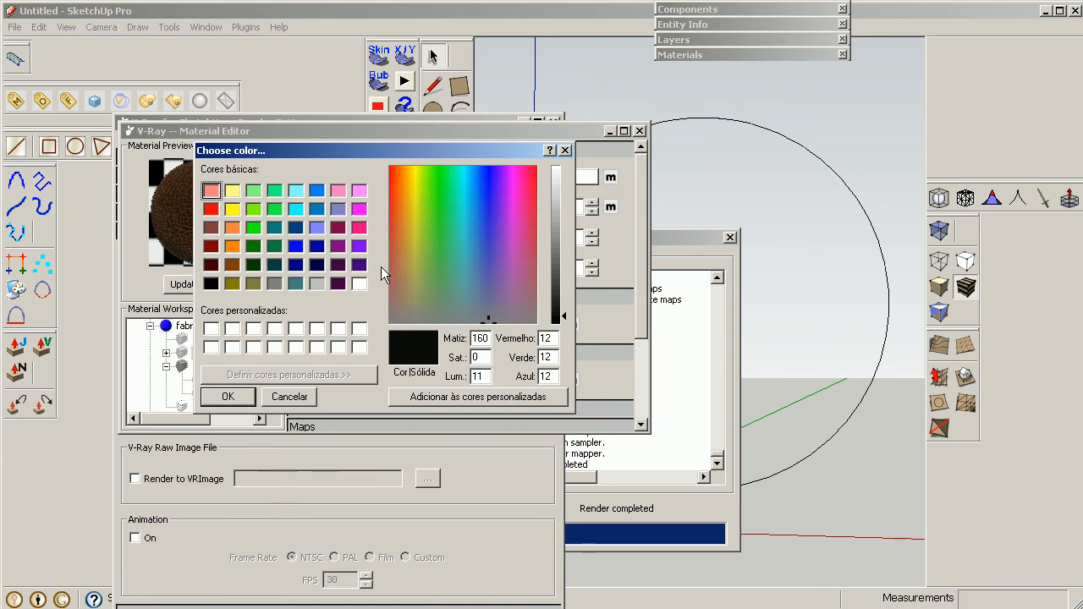
click(300, 398)
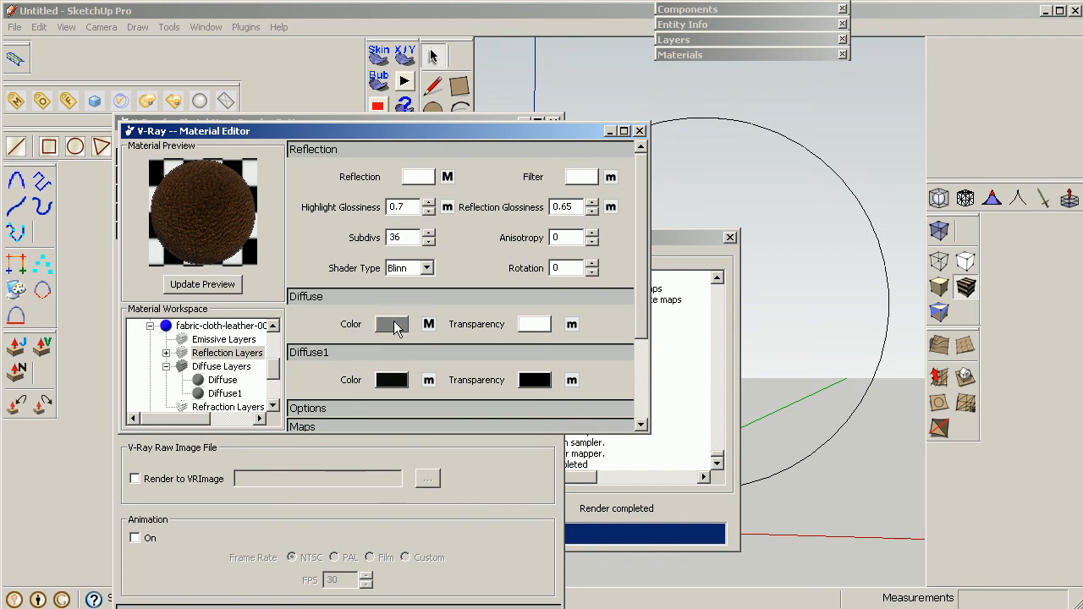
click(167, 353)
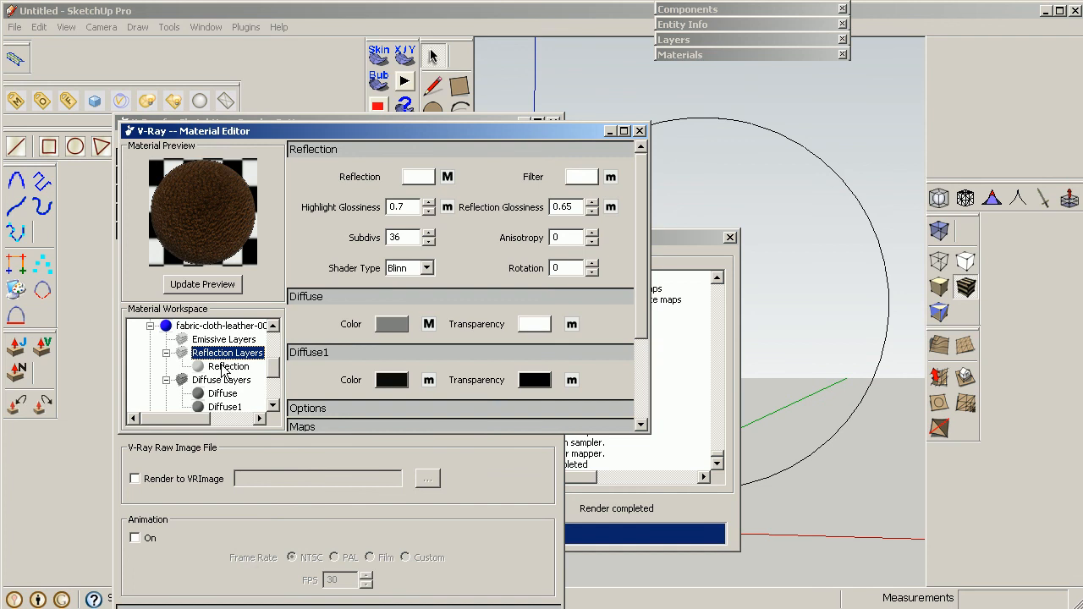
click(166, 353)
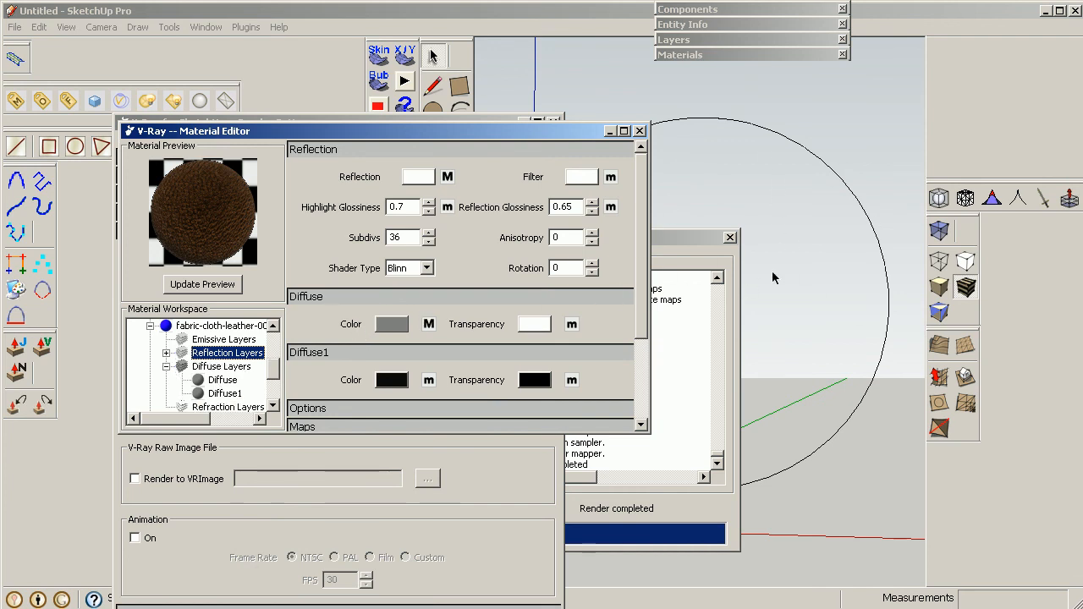
Try black as the Diffuse layer's transparency color and restore it to white.
click(542, 330)
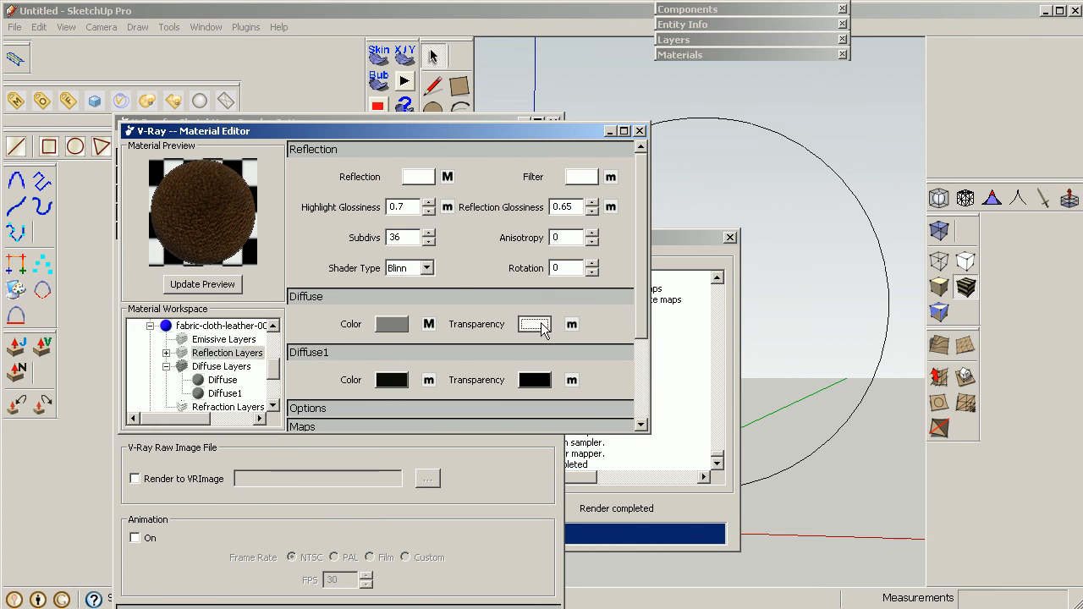
drag(564, 307, 565, 334)
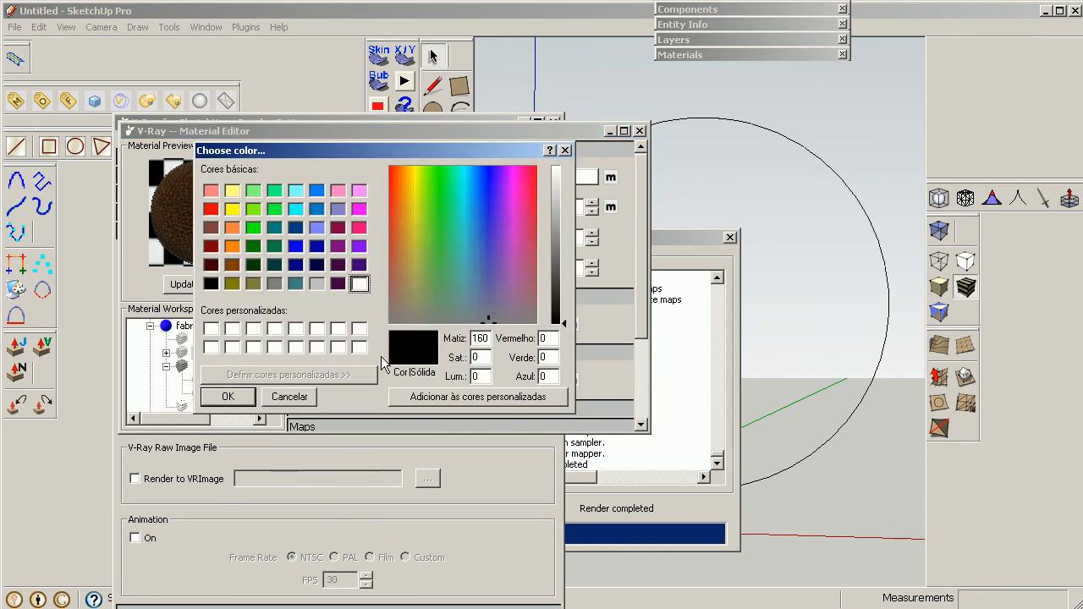
click(228, 397)
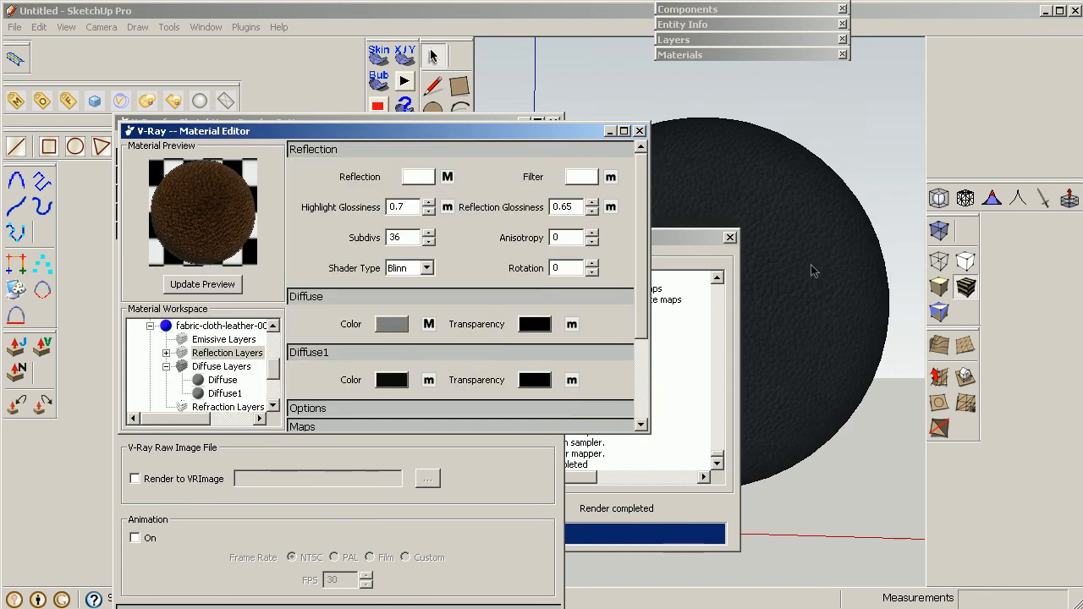
click(535, 324)
drag(565, 281, 560, 165)
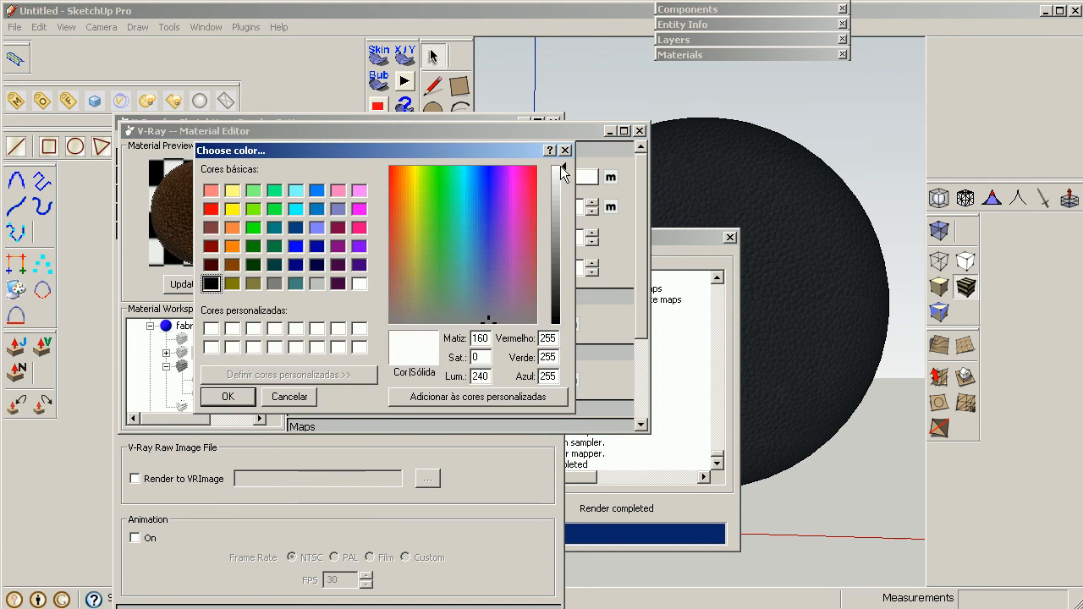
click(245, 403)
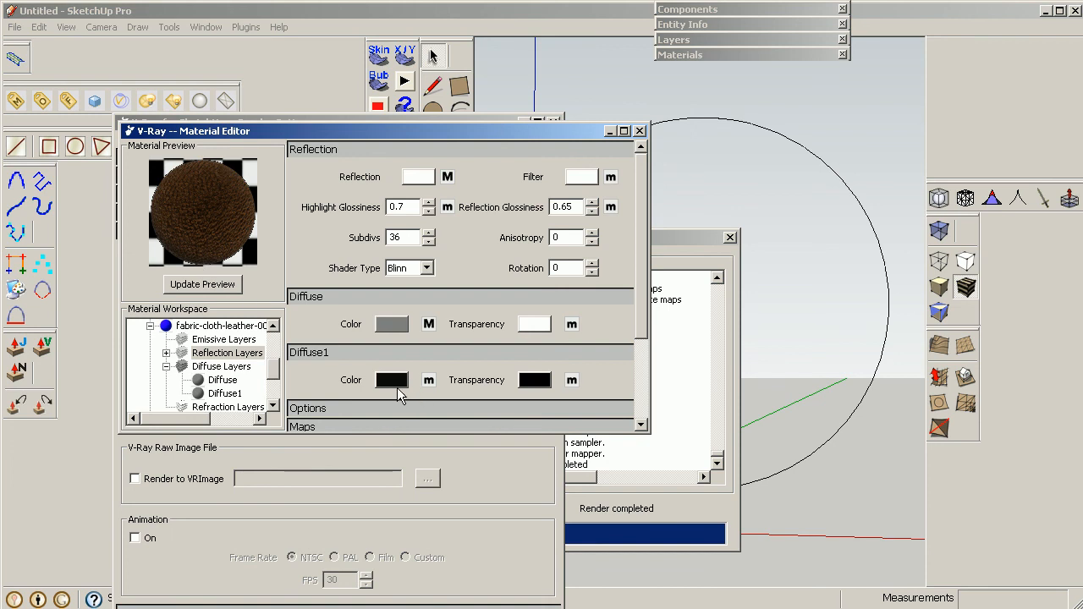
Review and close the black leather render, and change the Diffuse1 layer's color to dark red.
click(533, 607)
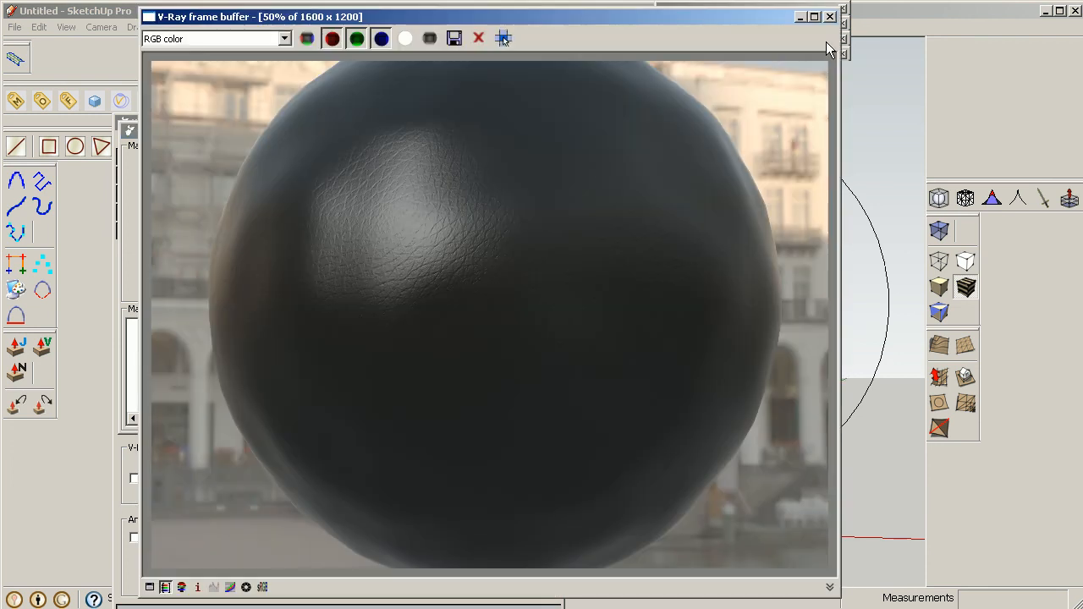
click(829, 17)
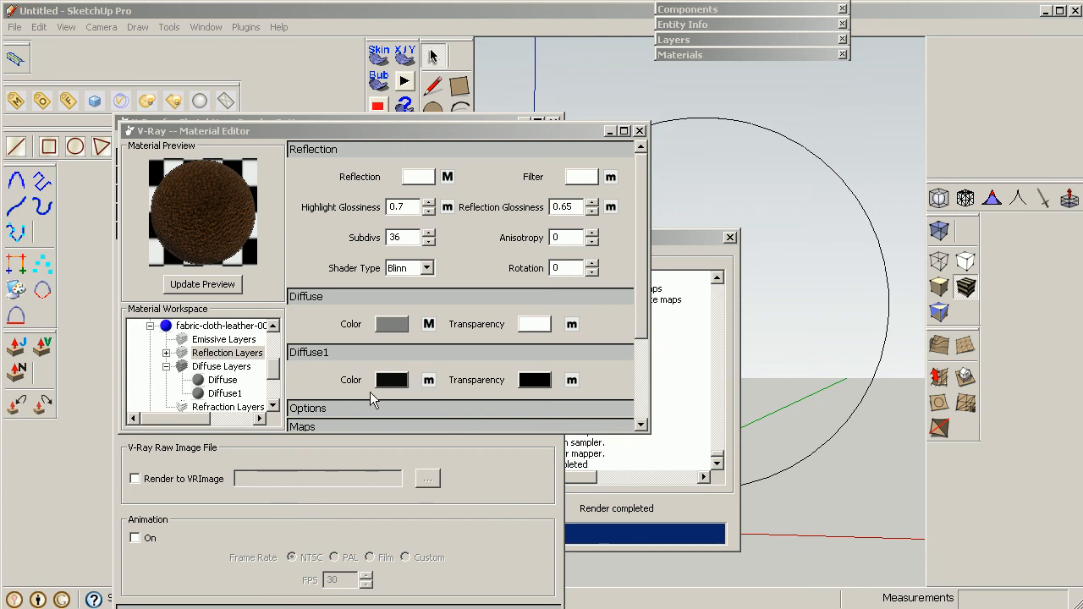
click(393, 381)
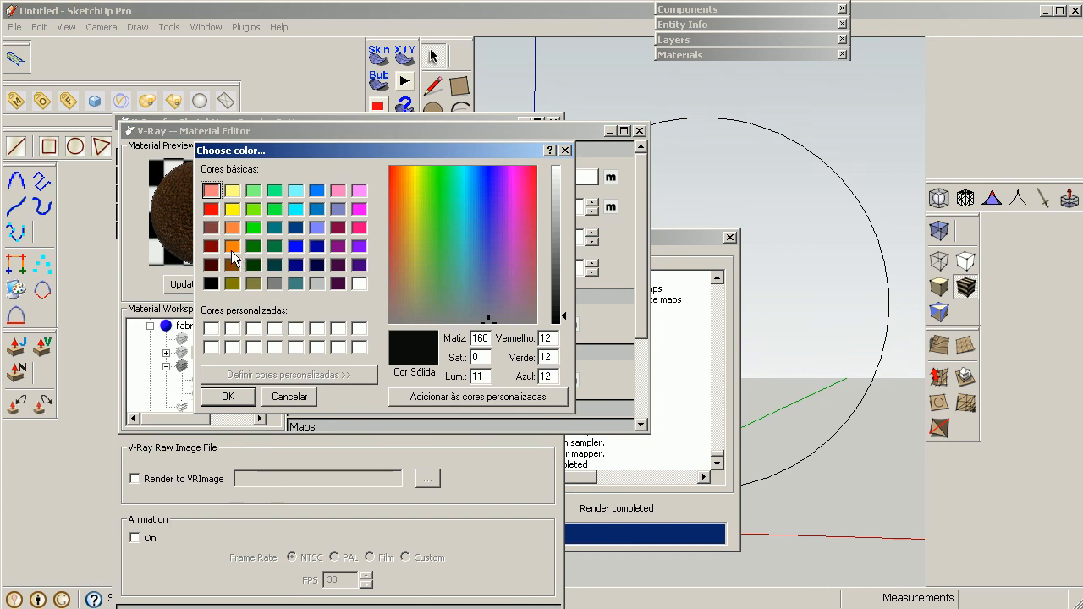
click(232, 210)
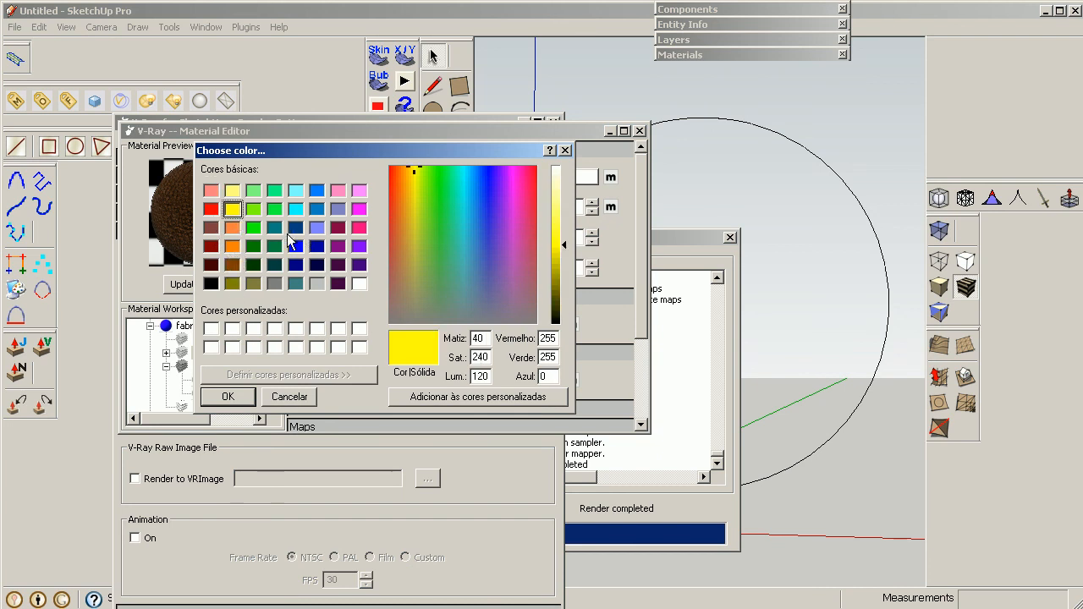
click(211, 247)
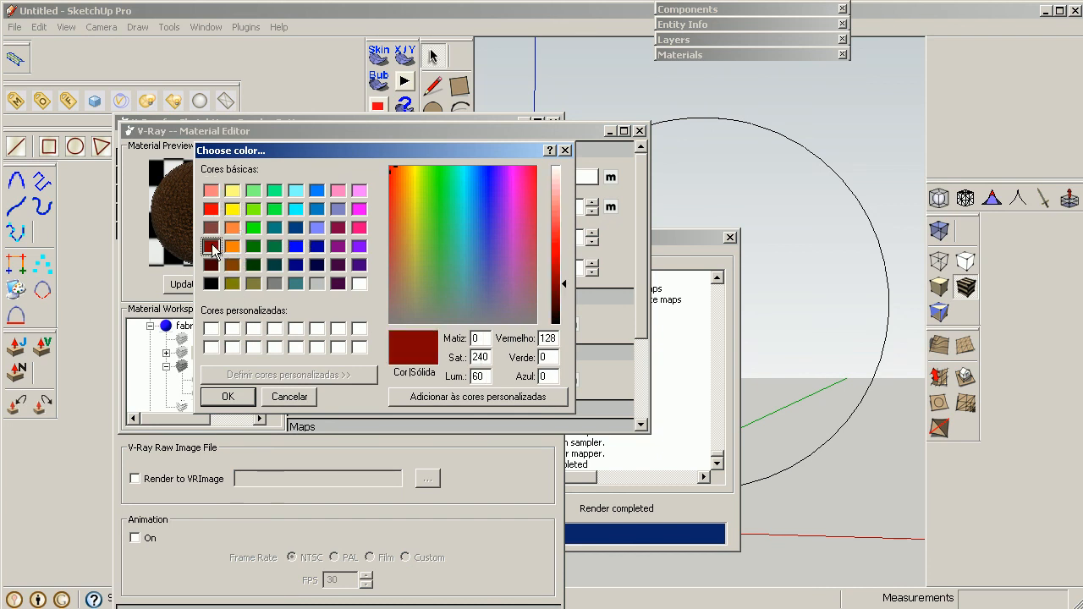
click(563, 239)
drag(564, 239, 561, 288)
click(209, 399)
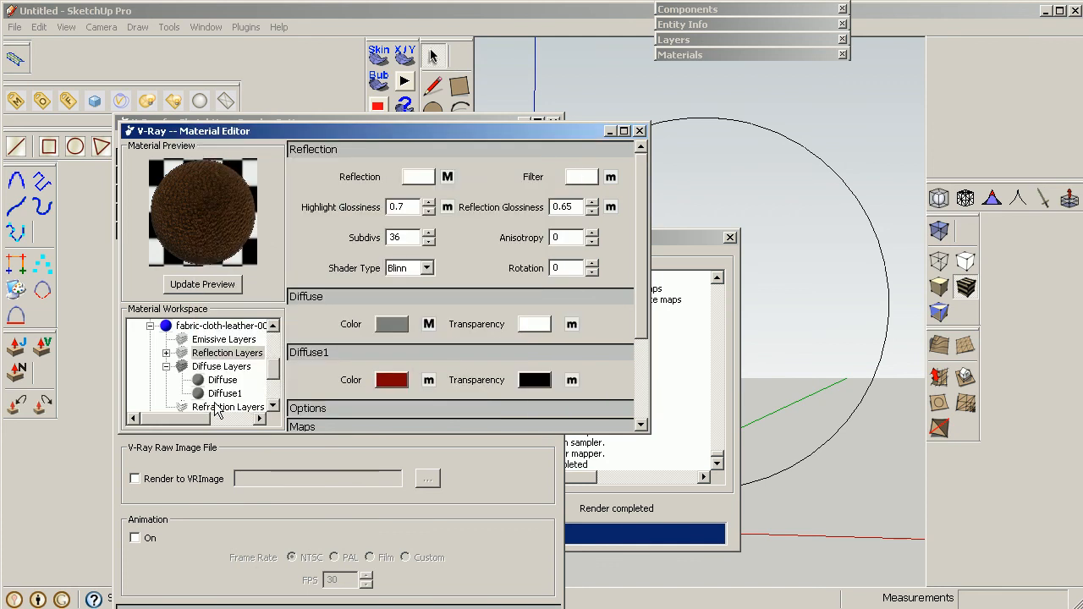
Set the multiplier of the material's bump bitmap to 1 and apply it.
drag(640, 272, 639, 342)
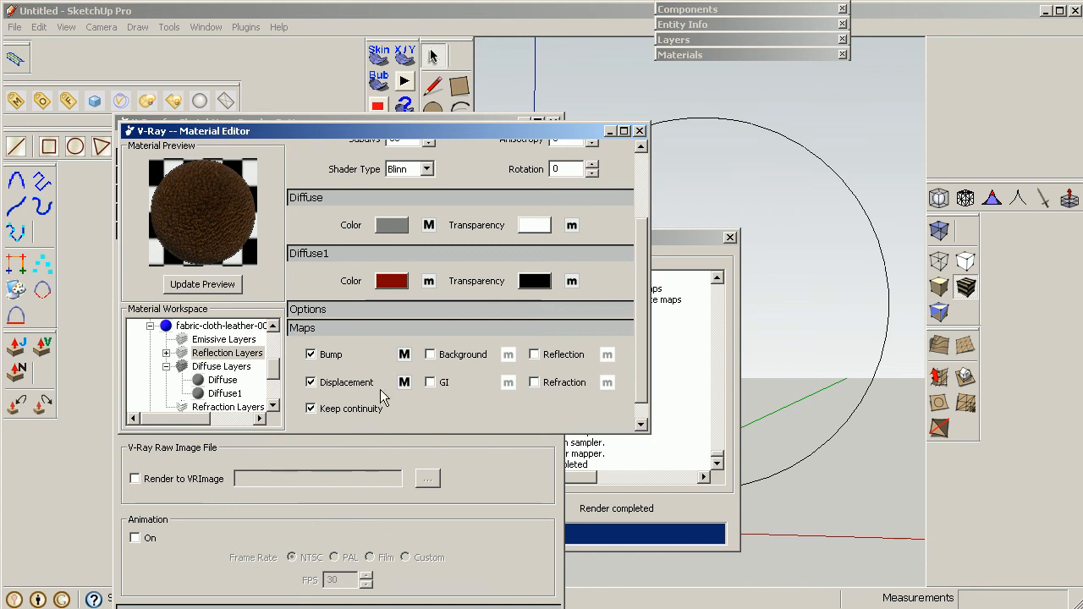
click(405, 354)
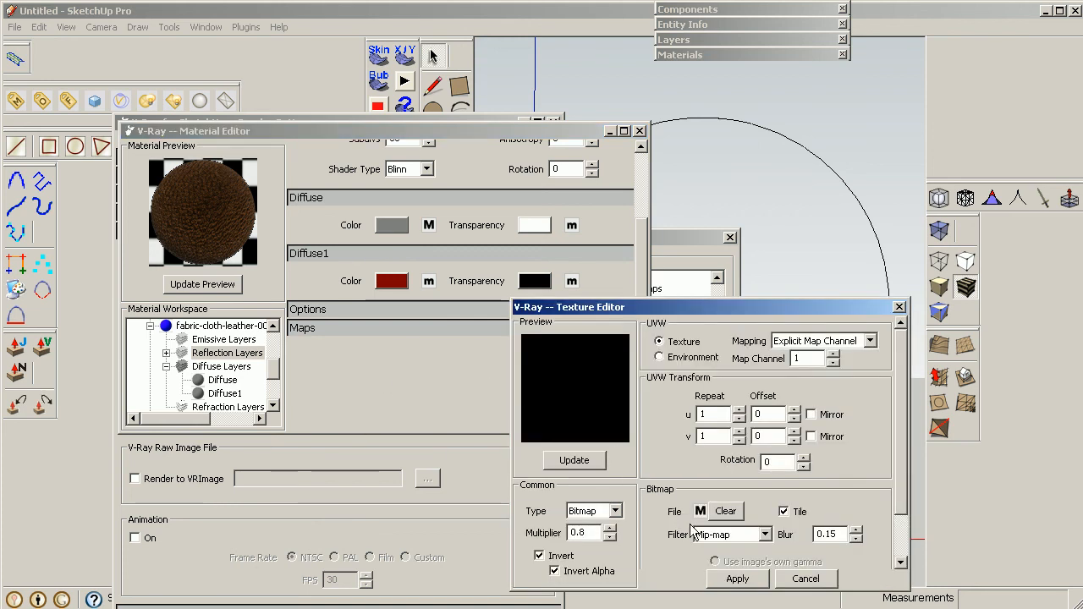
drag(587, 533, 548, 542)
text(1)
click(736, 580)
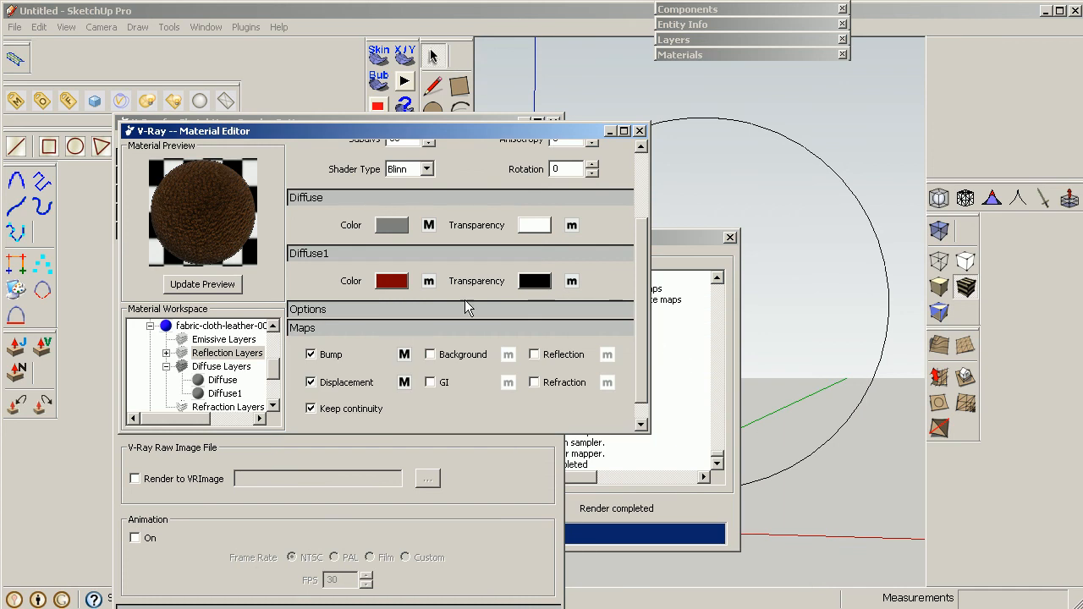
Render the red leather sphere and stamp the V-Ray core version and render time on the image.
click(95, 101)
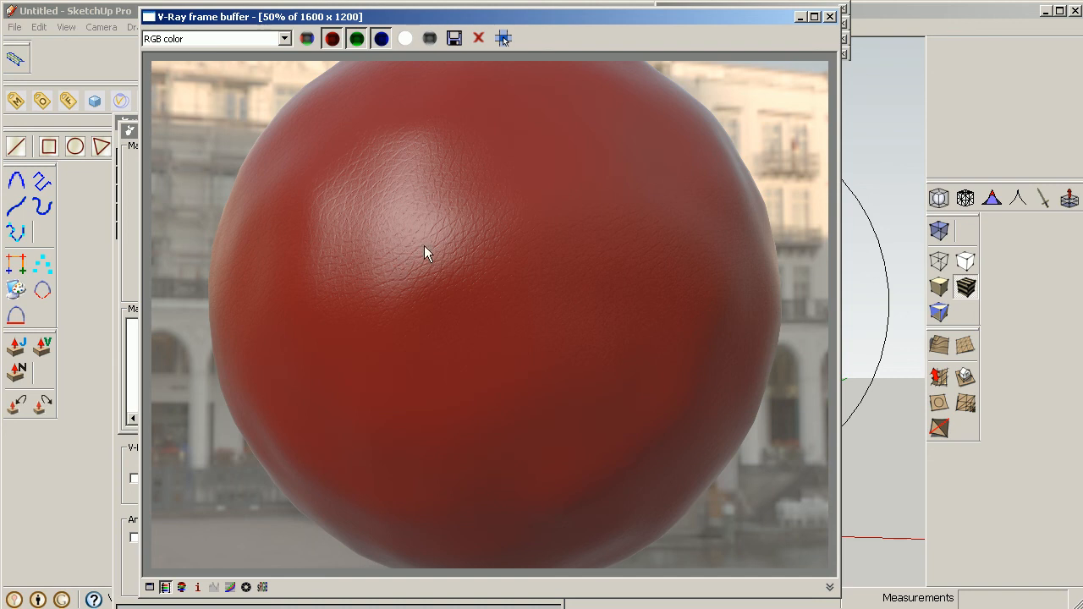
click(829, 586)
click(718, 603)
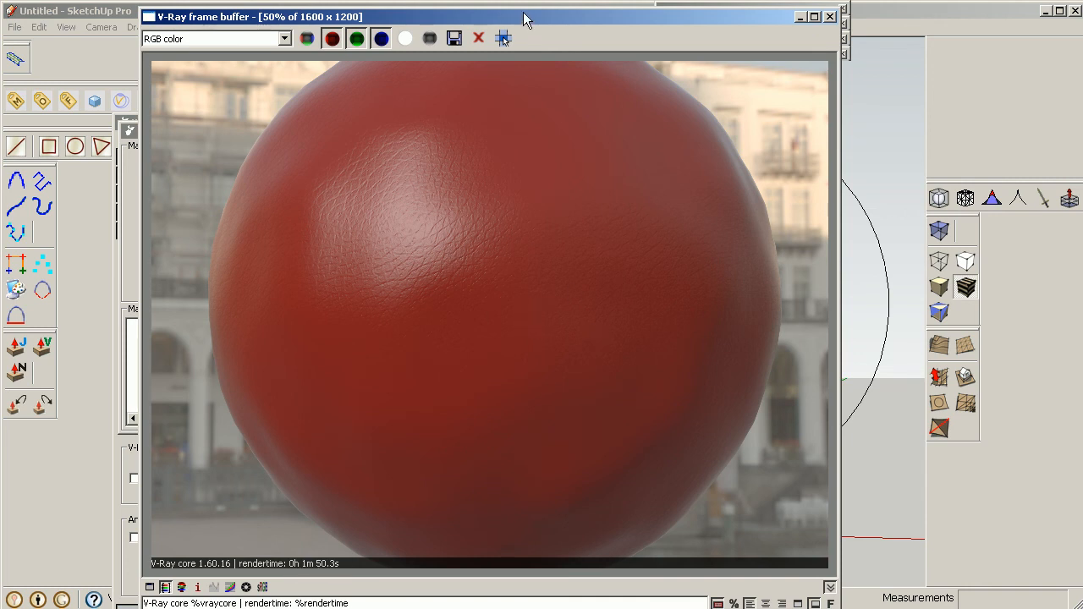
drag(526, 17, 527, 11)
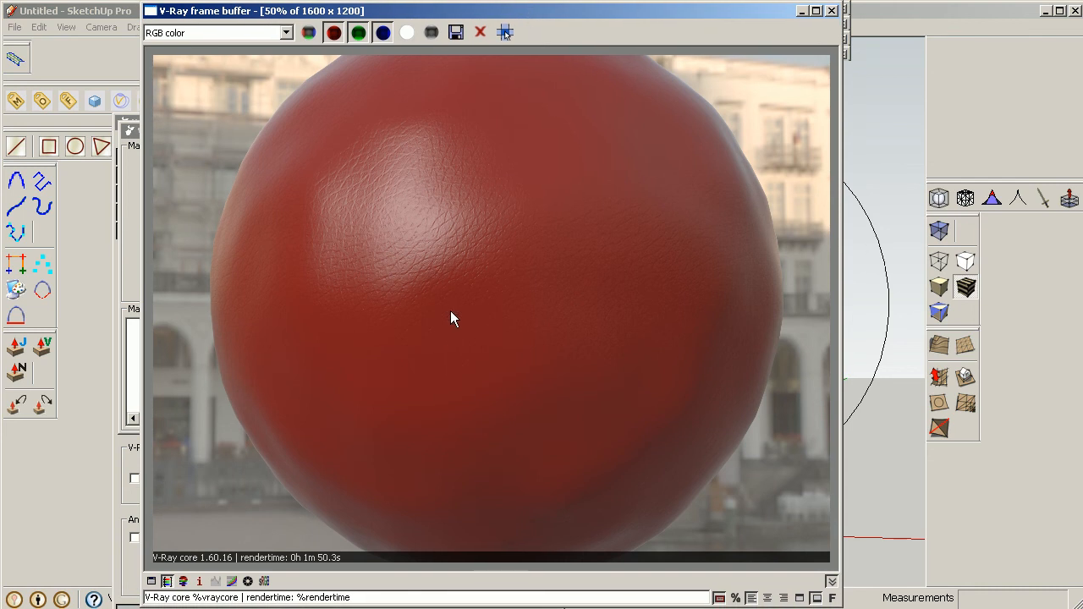